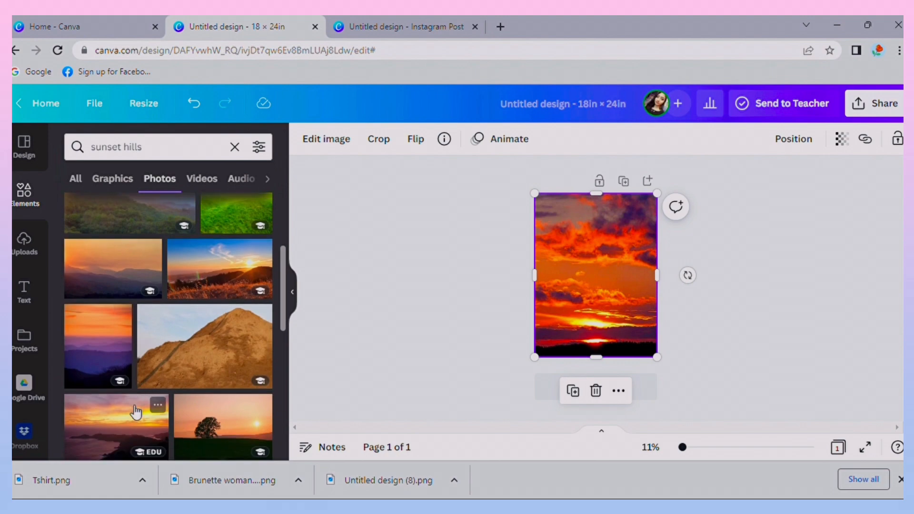
Add the photo of dark mountain silhouettes under a yellow sky from the hills results and remove its background.
{"action": "scroll", "coordinate": [208, 395], "scroll_direction": "down", "scroll_amount": 10}
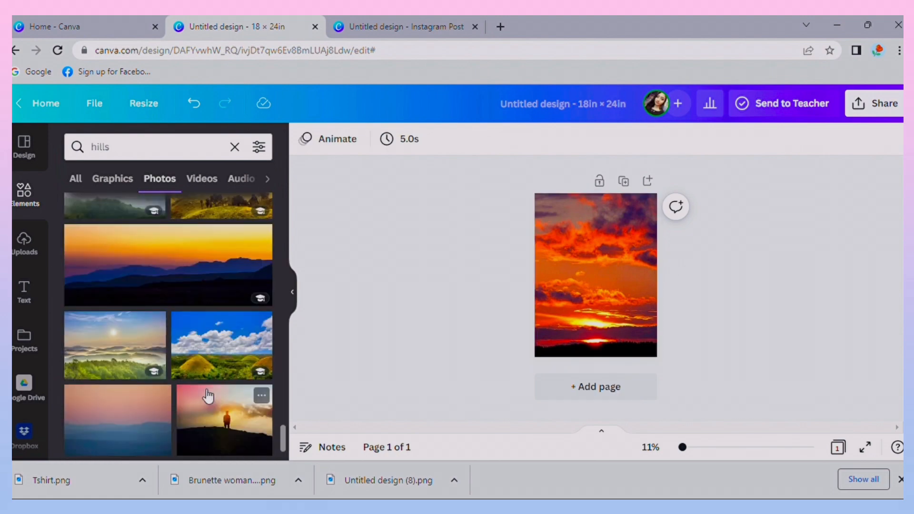
{"action": "left_click", "coordinate": [198, 302]}
{"action": "left_click", "coordinate": [322, 141]}
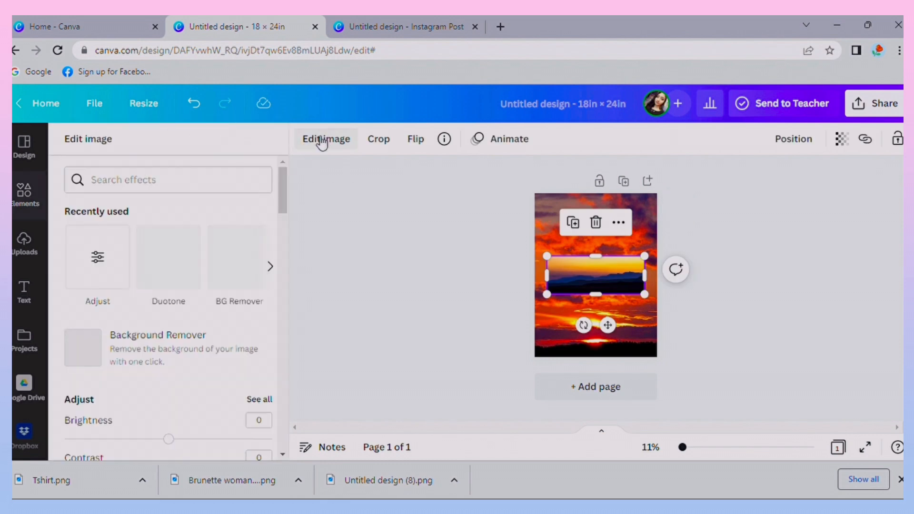
{"action": "left_click", "coordinate": [114, 366]}
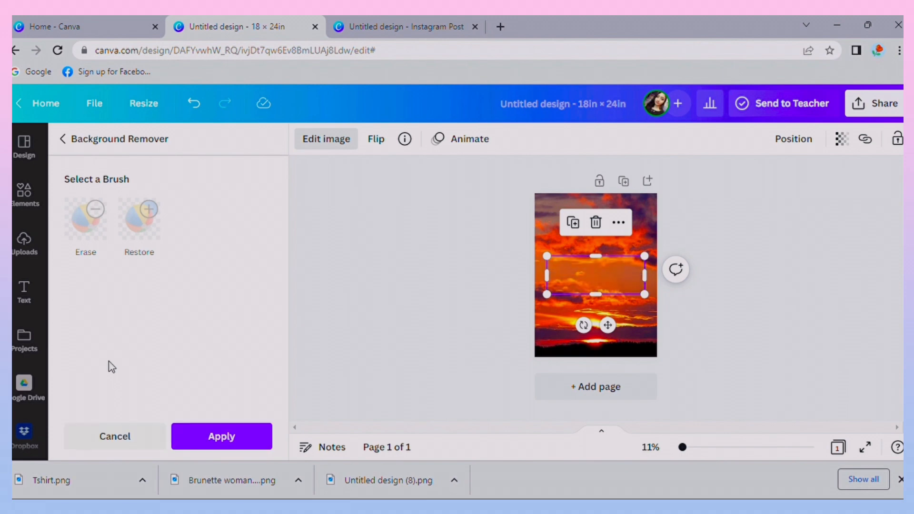
Position the cut-out hills along the bottom edge of the sunset poster, spanning the full page width.
{"action": "left_click_drag", "start_coordinate": [609, 328], "coordinate": [605, 394]}
{"action": "mouse_move", "coordinate": [639, 355]}
{"action": "left_mouse_down"}
{"action": "mouse_move", "coordinate": [658, 352]}
{"action": "mouse_move", "coordinate": [622, 328]}
{"action": "mouse_move", "coordinate": [623, 344]}
{"action": "mouse_move", "coordinate": [611, 328]}
{"action": "mouse_move", "coordinate": [564, 209]}
{"action": "mouse_move", "coordinate": [629, 342]}
{"action": "left_mouse_up"}
{"action": "left_click", "coordinate": [476, 319]}
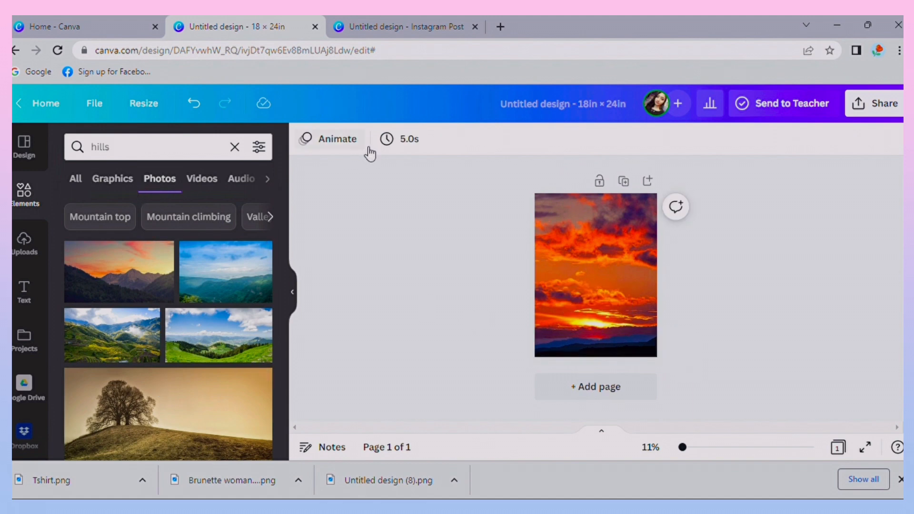
{"action": "left_click", "coordinate": [581, 351]}
{"action": "mouse_move", "coordinate": [581, 351]}
{"action": "left_mouse_down"}
{"action": "mouse_move", "coordinate": [587, 318]}
{"action": "mouse_move", "coordinate": [579, 357]}
{"action": "left_mouse_up"}
Set the hills image's brightness to -69 and contrast to 39, and adjust its saturation.
{"action": "left_click", "coordinate": [353, 139]}
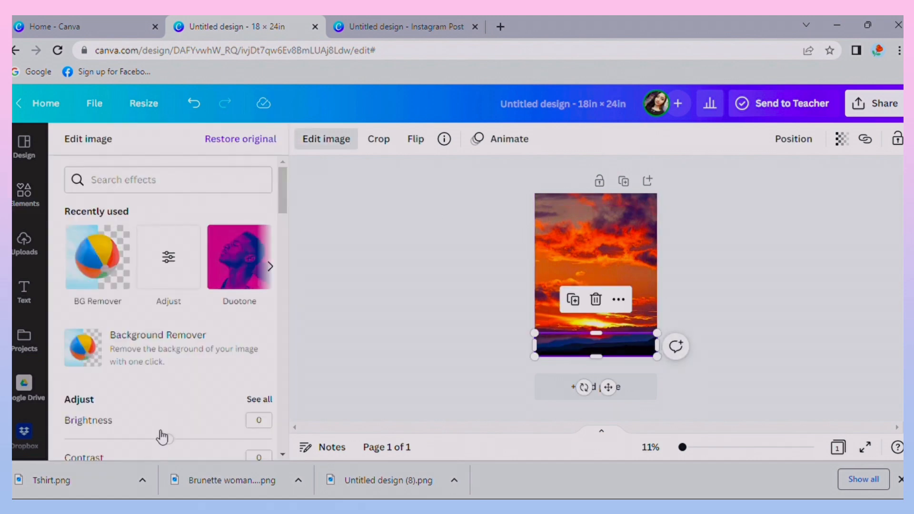
{"action": "scroll", "coordinate": [162, 381], "scroll_direction": "down", "scroll_amount": 3}
{"action": "left_click_drag", "start_coordinate": [169, 320], "coordinate": [125, 319]}
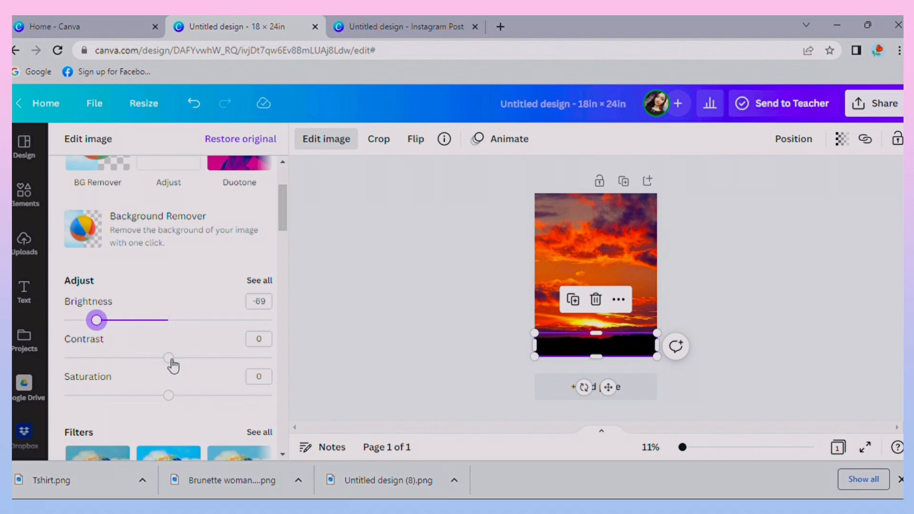
{"action": "left_click_drag", "start_coordinate": [173, 366], "coordinate": [225, 360]}
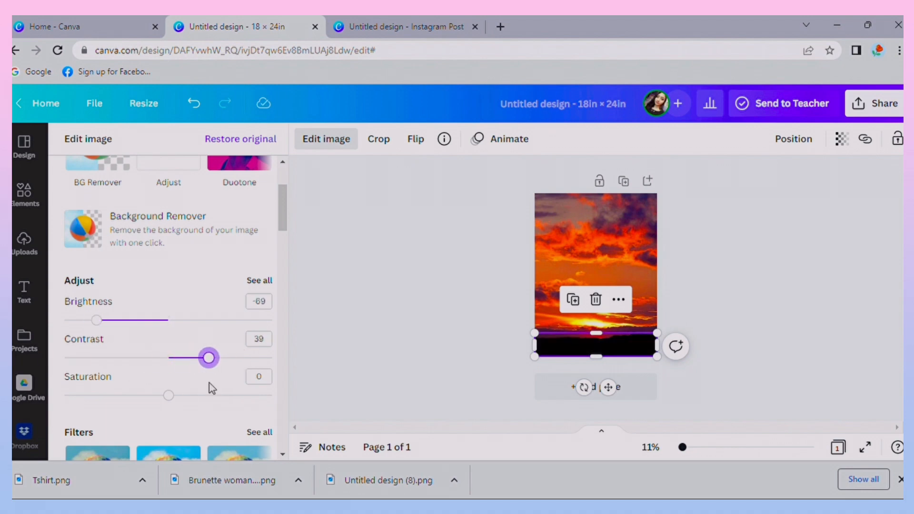
{"action": "left_click_drag", "start_coordinate": [175, 400], "coordinate": [212, 448]}
{"action": "scroll", "coordinate": [212, 448], "scroll_direction": "down", "scroll_amount": 1}
{"action": "scroll", "coordinate": [211, 443], "scroll_direction": "down", "scroll_amount": 8}
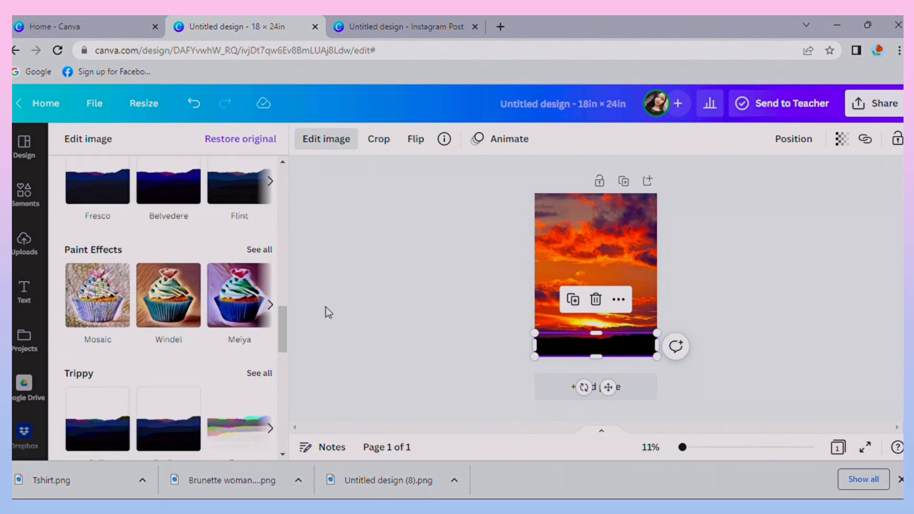
{"action": "left_click", "coordinate": [371, 312]}
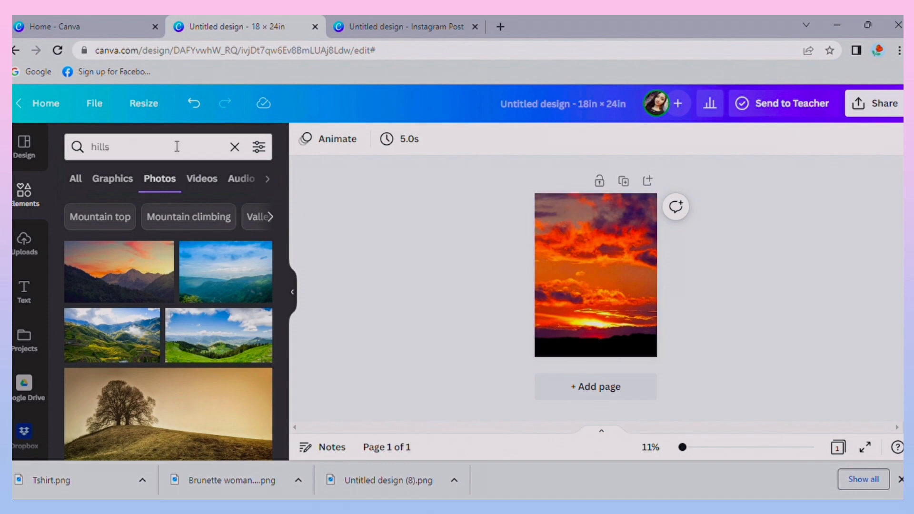
Add a heading to the poster reading "Trust The Universe", with each word on its own line.
{"action": "left_click", "coordinate": [28, 286]}
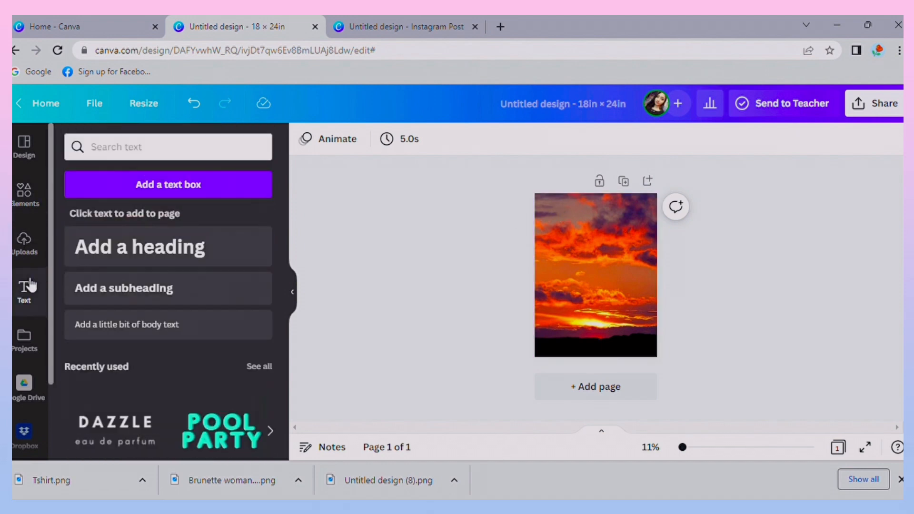
{"action": "left_click", "coordinate": [157, 252]}
{"action": "key", "text": "BackSpace"}
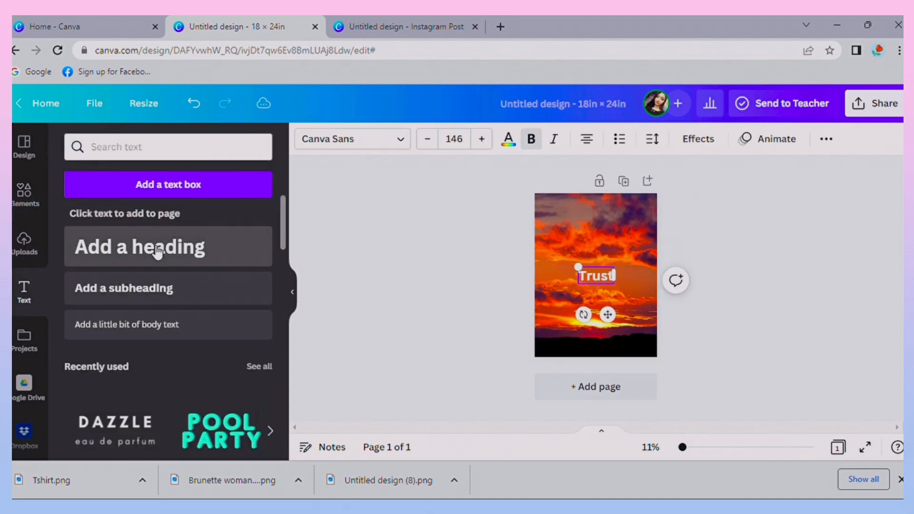
{"action": "type", "text": "Trust"}
{"action": "key", "text": "Return"}
{"action": "type", "text": "The"}
{"action": "key", "text": "Return"}
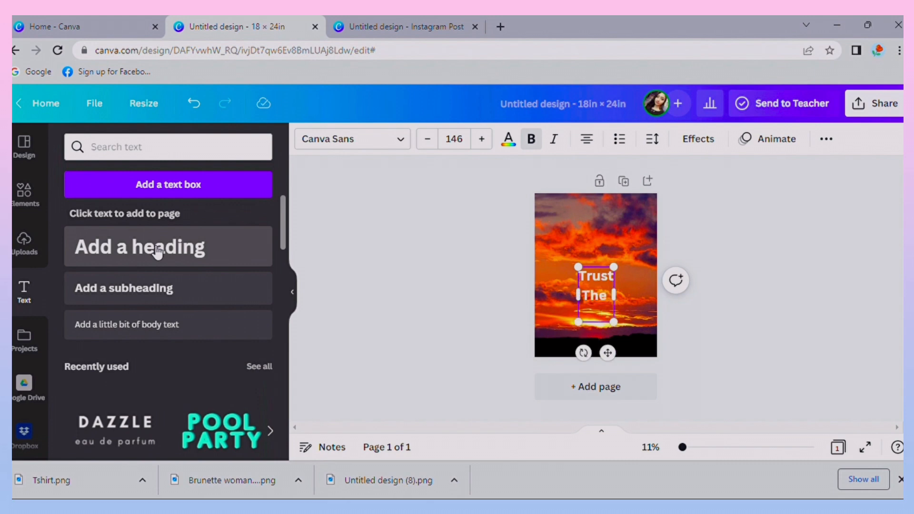
{"action": "type", "text": "Universe"}
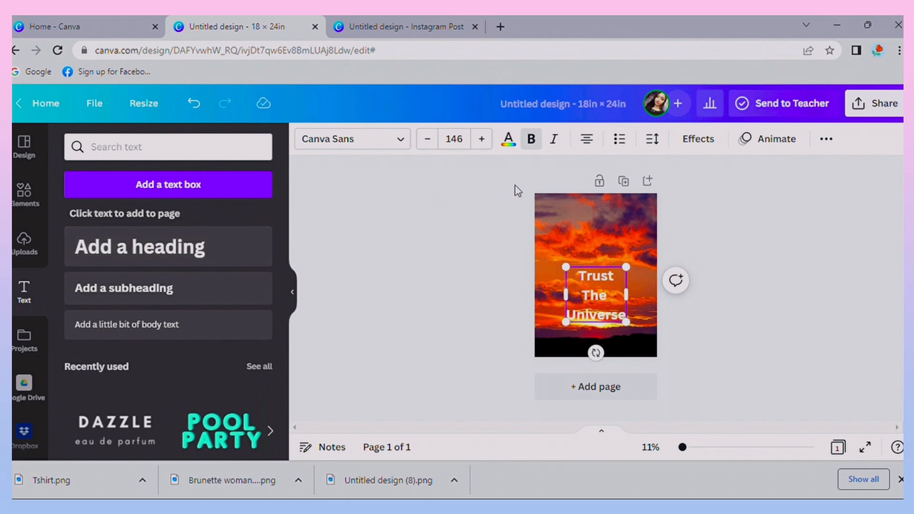
{"action": "left_click", "coordinate": [686, 214]}
Move the heading to the upper part of the poster and enlarge it to font size 223.
{"action": "left_click_drag", "start_coordinate": [603, 300], "coordinate": [590, 252]}
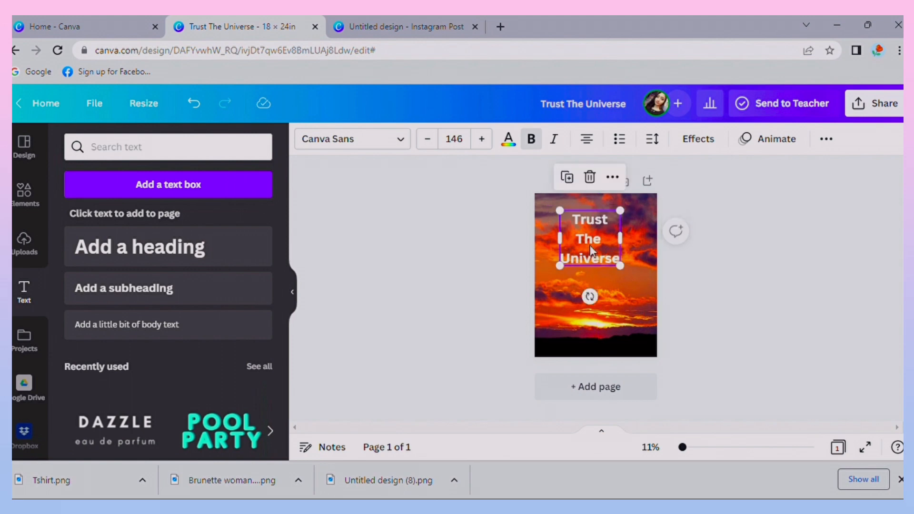
{"action": "left_click_drag", "start_coordinate": [630, 277], "coordinate": [633, 324]}
{"action": "left_click", "coordinate": [727, 306]}
{"action": "left_click", "coordinate": [616, 244]}
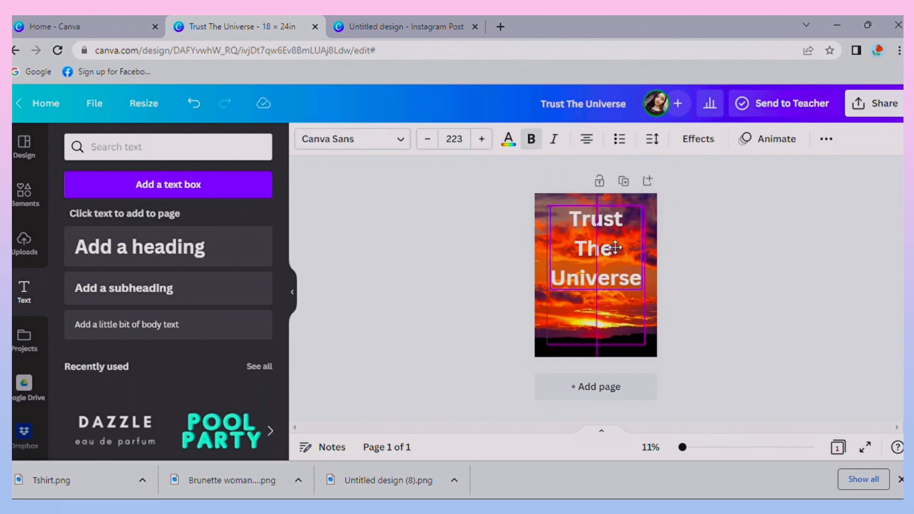
{"action": "left_click", "coordinate": [609, 247]}
Try other text alignments on the heading and return it to centred alignment.
{"action": "left_click", "coordinate": [587, 139]}
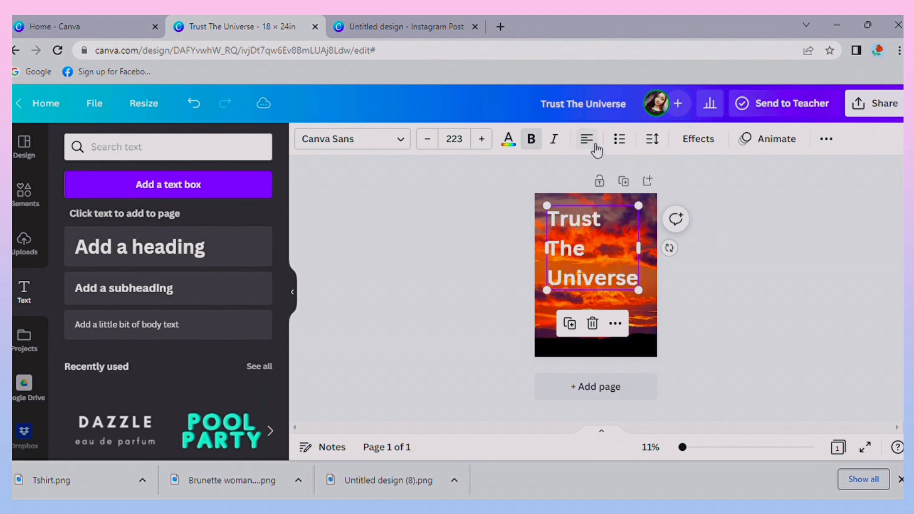
{"action": "left_click", "coordinate": [595, 145]}
{"action": "left_click", "coordinate": [595, 145]}
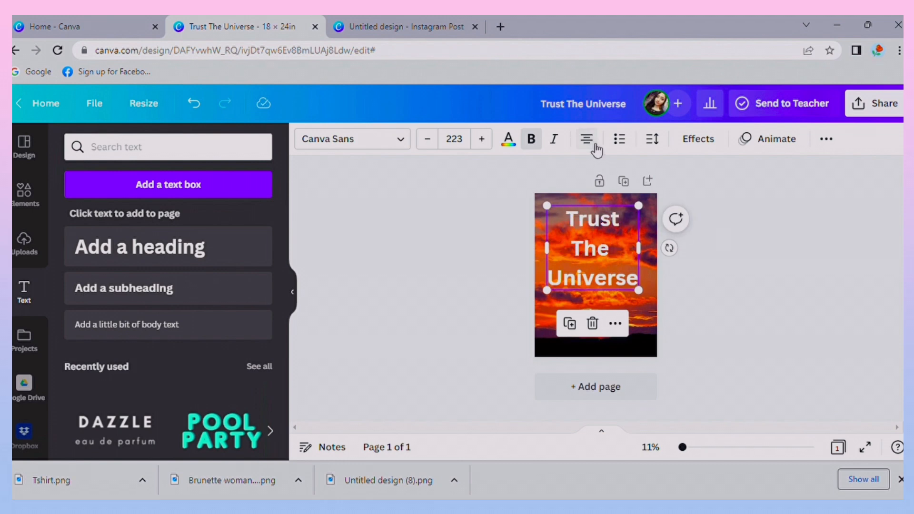
Centre the heading's text box horizontally on the poster.
{"action": "left_click", "coordinate": [767, 332]}
{"action": "left_click", "coordinate": [627, 265]}
{"action": "left_click_drag", "start_coordinate": [627, 265], "coordinate": [630, 267]}
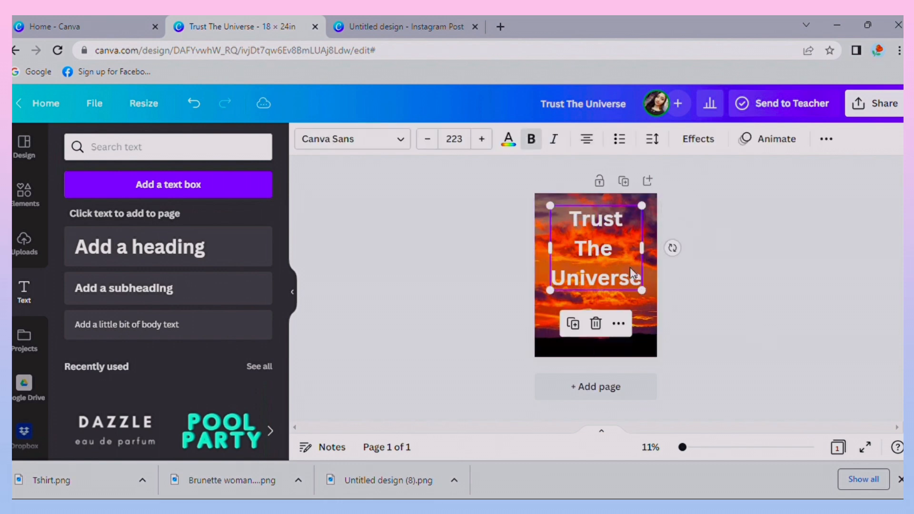
{"action": "left_click", "coordinate": [744, 292]}
Change the heading's font to Benedict.
{"action": "left_click", "coordinate": [582, 229]}
{"action": "left_click", "coordinate": [402, 146]}
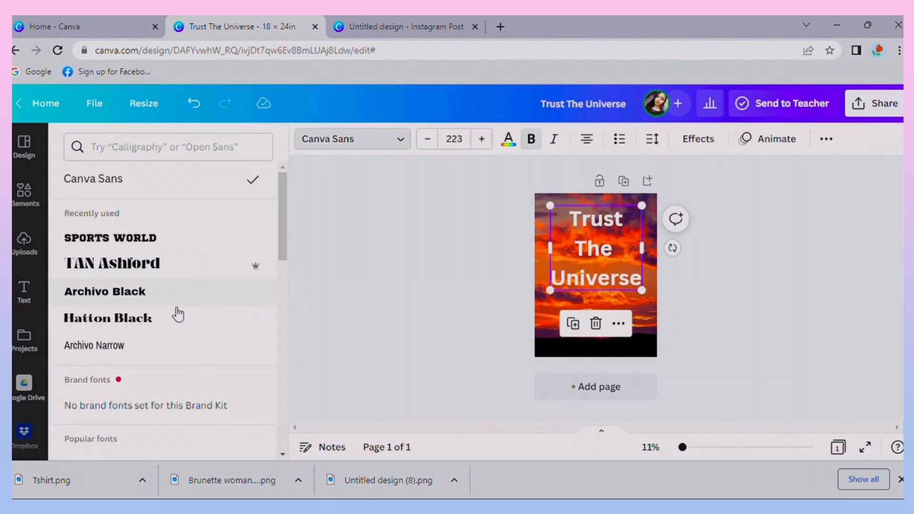
{"action": "scroll", "coordinate": [156, 224], "scroll_direction": "down", "scroll_amount": 1}
{"action": "scroll", "coordinate": [138, 295], "scroll_direction": "down", "scroll_amount": 6}
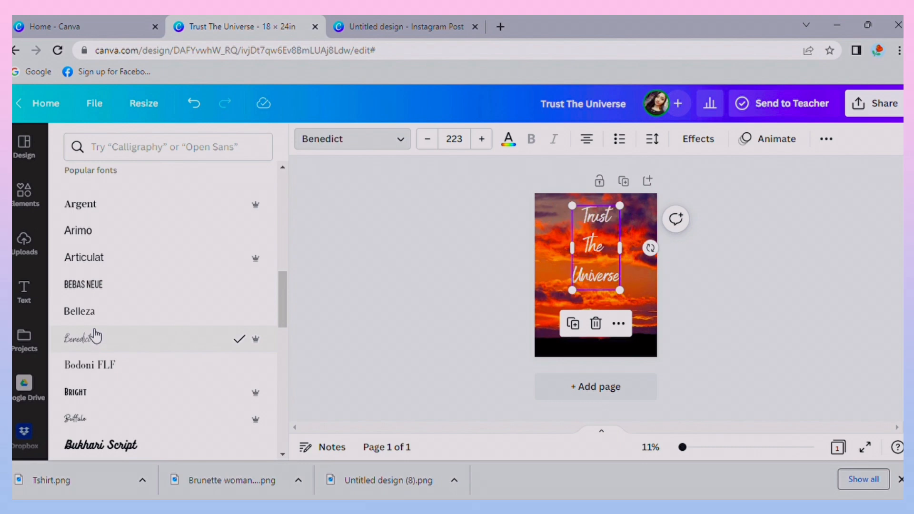
{"action": "left_click", "coordinate": [596, 261]}
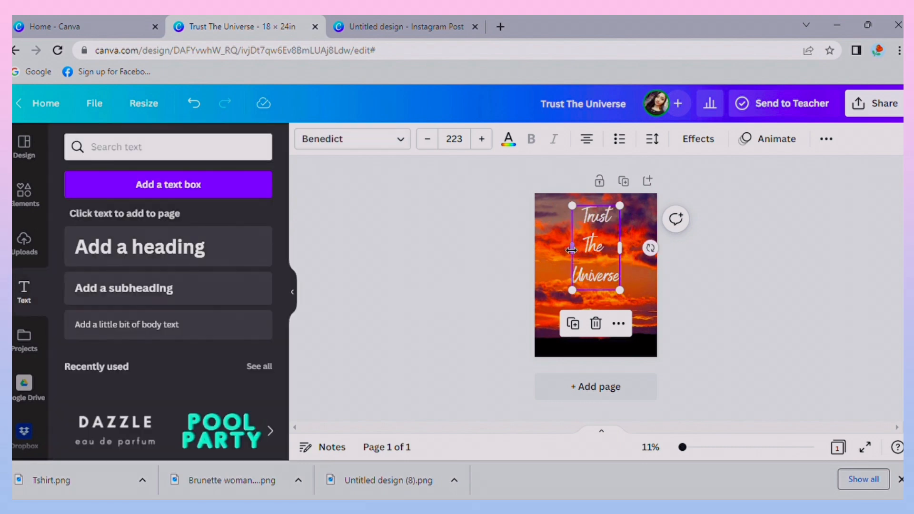
Widen the heading's text box while keeping it centred horizontally on the poster.
{"action": "left_click_drag", "start_coordinate": [620, 248], "coordinate": [601, 248]}
{"action": "left_click", "coordinate": [717, 214]}
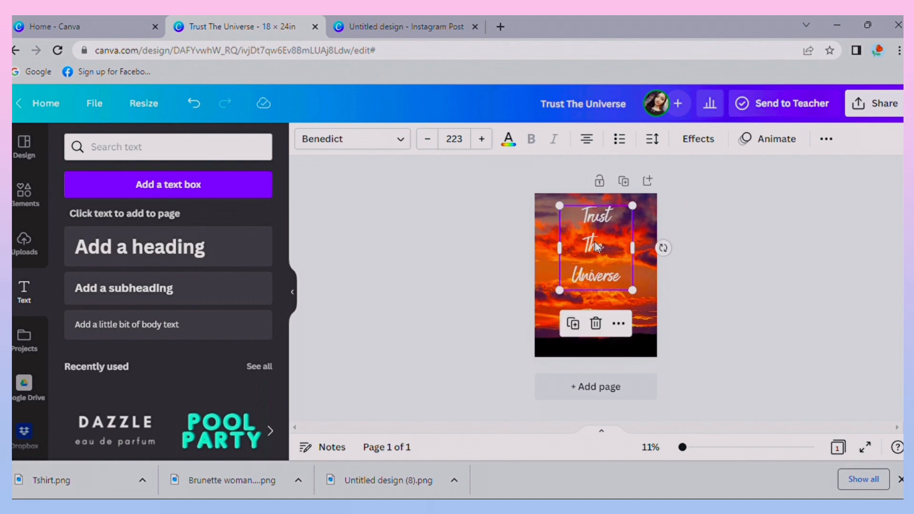
{"action": "left_click", "coordinate": [705, 301]}
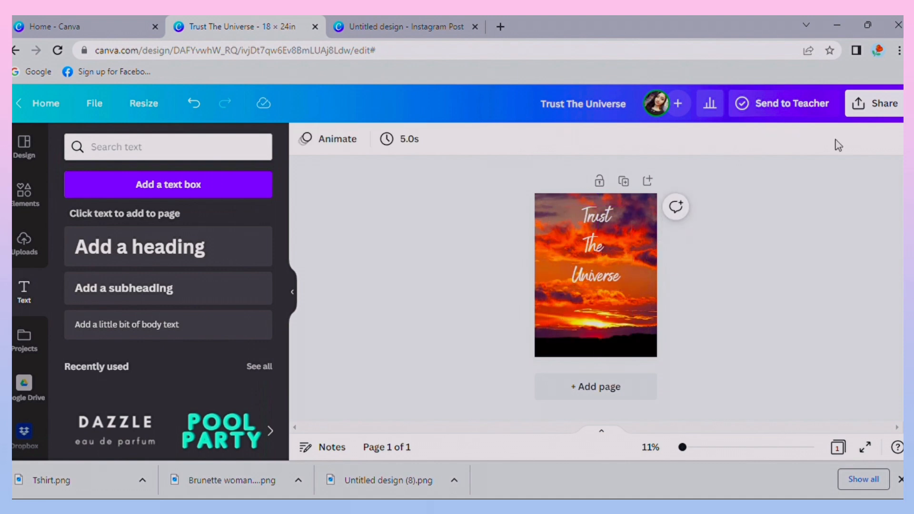
Download the finished poster as a PNG file.
{"action": "left_click", "coordinate": [867, 109]}
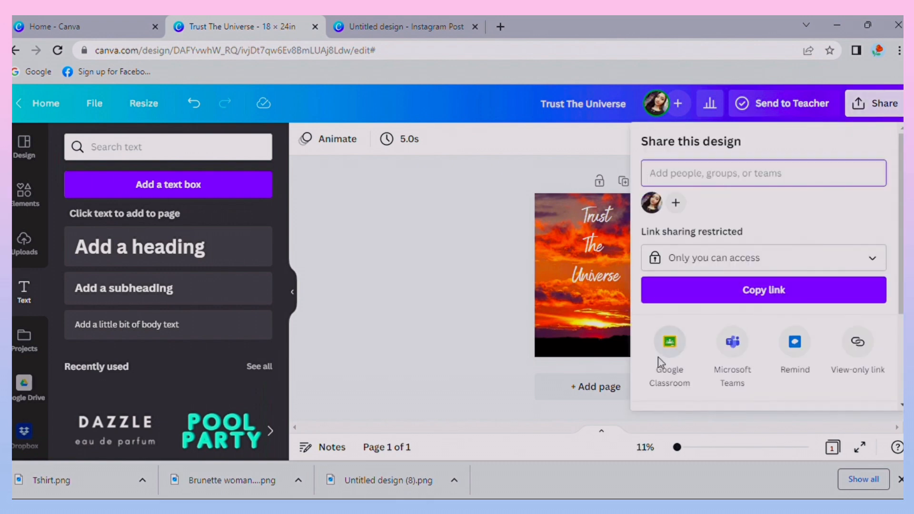
{"action": "scroll", "coordinate": [662, 361], "scroll_direction": "down", "scroll_amount": 3}
{"action": "left_click", "coordinate": [685, 301]}
{"action": "left_click", "coordinate": [706, 198]}
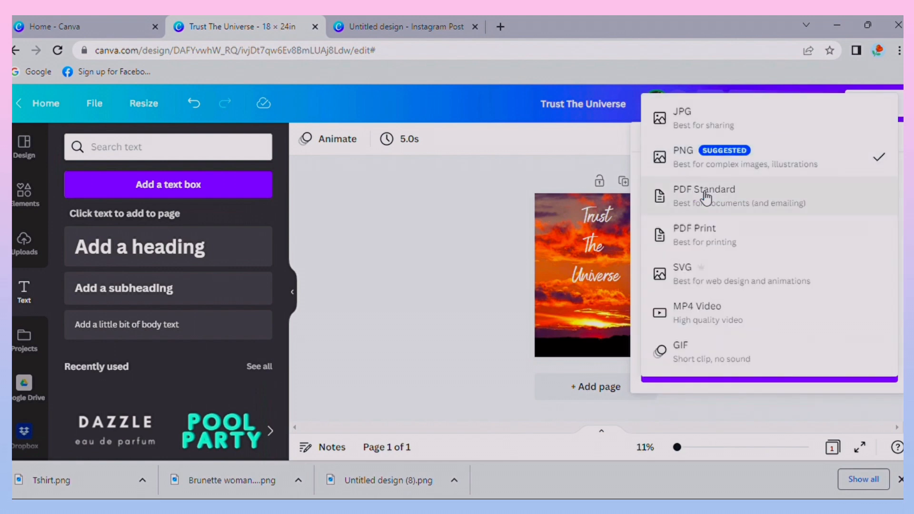
{"action": "left_click", "coordinate": [707, 160]}
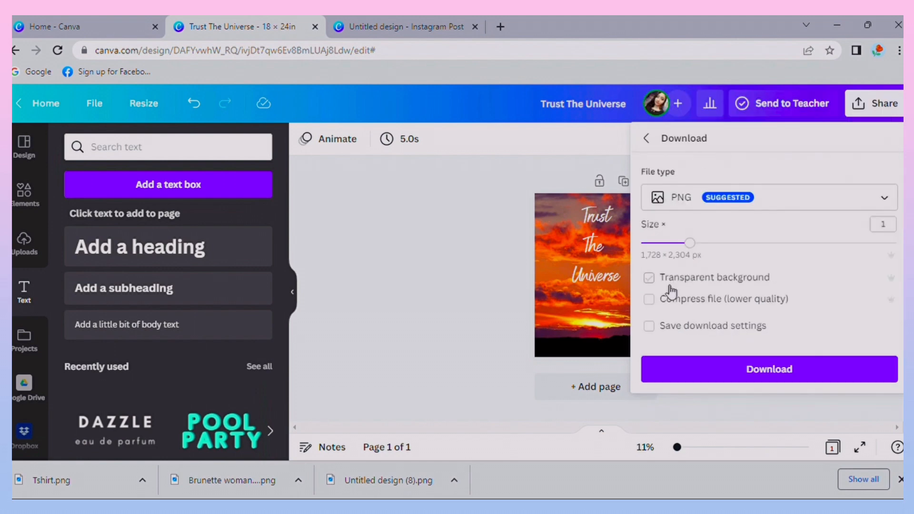
{"action": "left_click", "coordinate": [682, 369]}
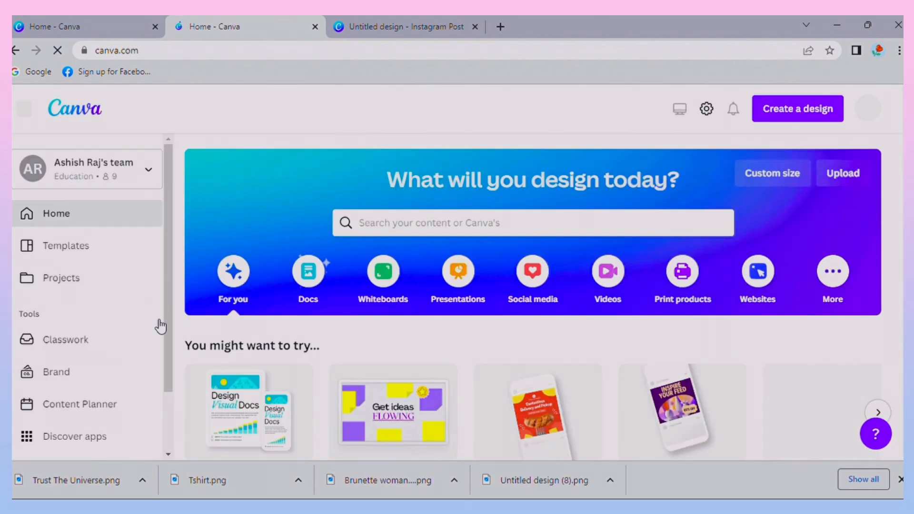
Open Smartmockups from the Canva home page and show the Home & living category.
{"action": "scroll", "coordinate": [163, 343], "scroll_direction": "down", "scroll_amount": 2}
{"action": "left_click", "coordinate": [76, 395]}
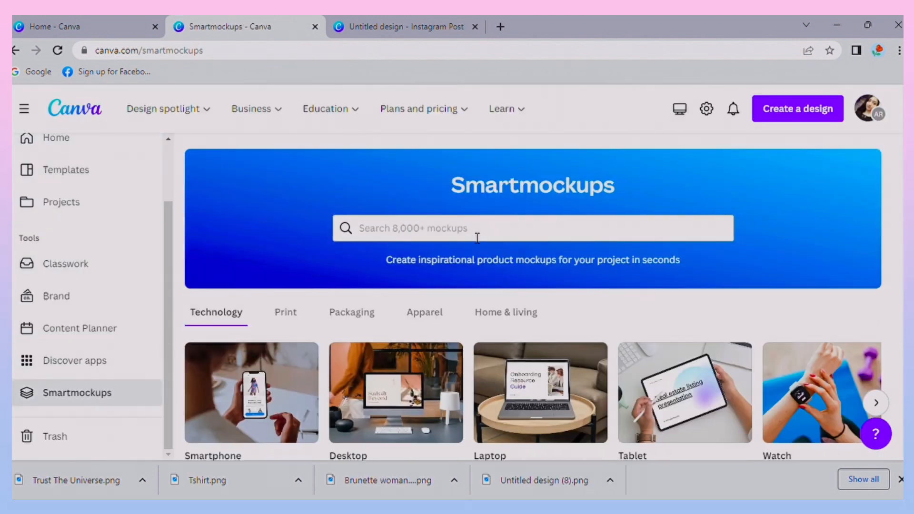
{"action": "left_click", "coordinate": [494, 323]}
Open the framed poster mockup with the potted plant from the recently used mockups.
{"action": "scroll", "coordinate": [491, 326], "scroll_direction": "down", "scroll_amount": 4}
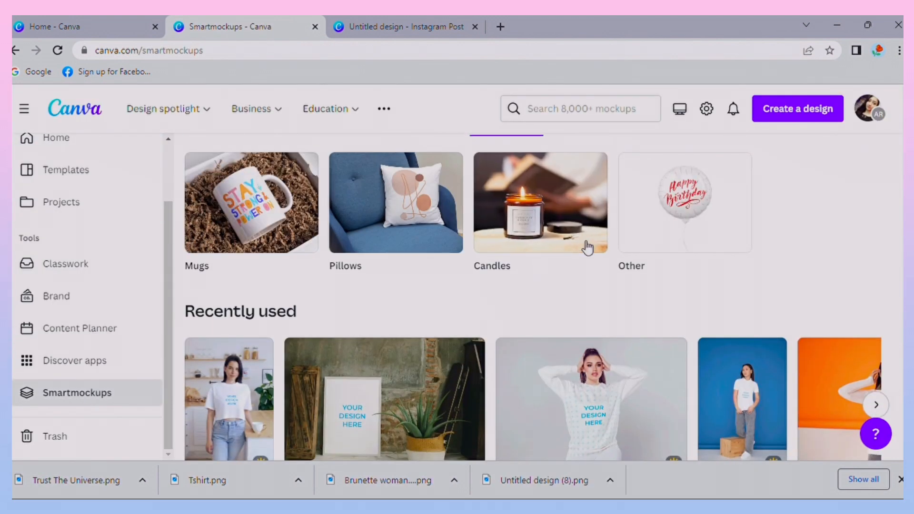
{"action": "scroll", "coordinate": [429, 276], "scroll_direction": "down", "scroll_amount": 3}
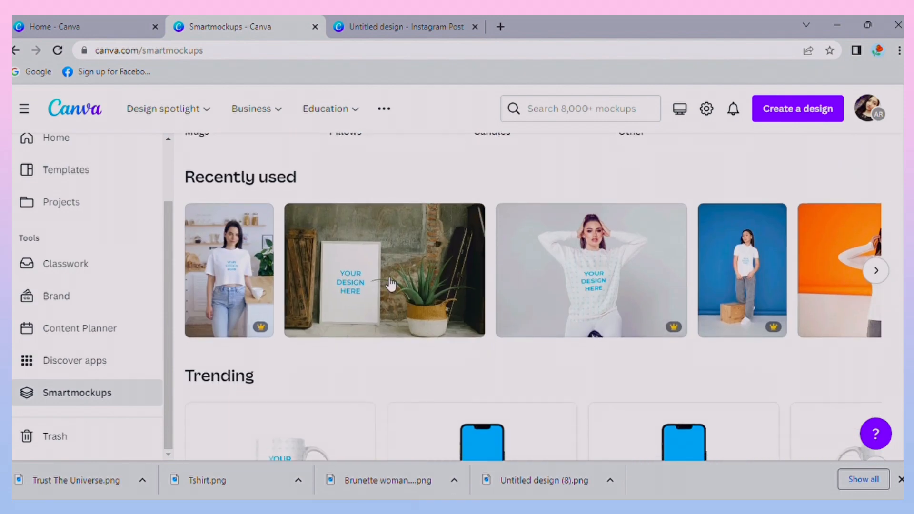
{"action": "scroll", "coordinate": [386, 279], "scroll_direction": "down", "scroll_amount": 5}
{"action": "scroll", "coordinate": [385, 279], "scroll_direction": "up", "scroll_amount": 4}
{"action": "left_click", "coordinate": [387, 248]}
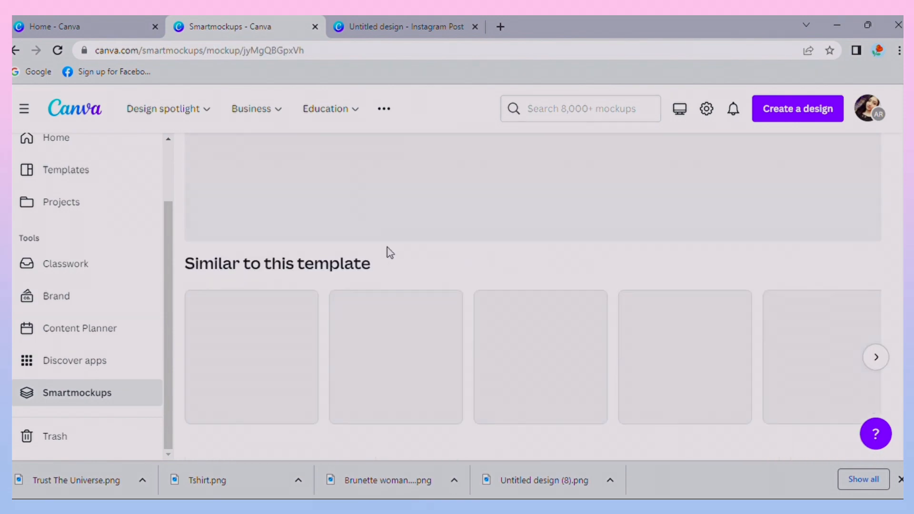
Open the similar mockup with the frame standing on a suitcase and insert the uploaded Trust The Universe.png.
{"action": "scroll", "coordinate": [388, 248], "scroll_direction": "down", "scroll_amount": 1}
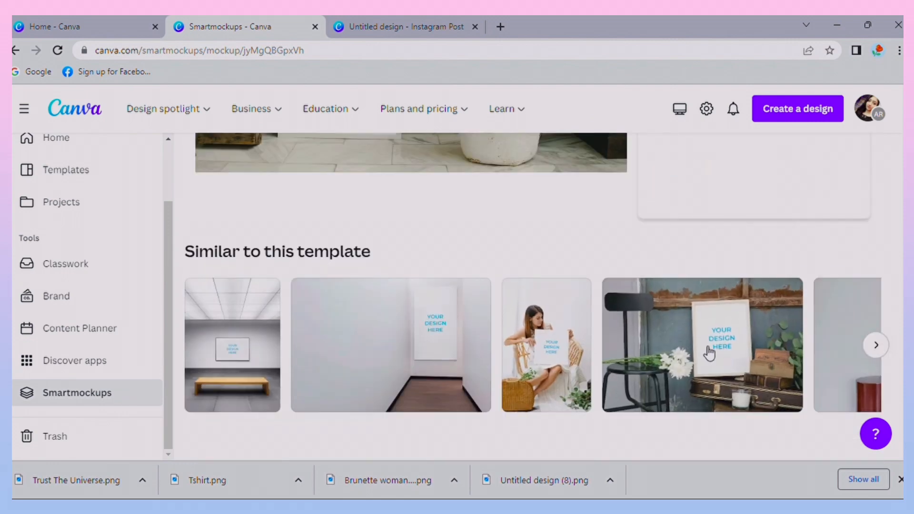
{"action": "left_click", "coordinate": [710, 353]}
{"action": "left_click", "coordinate": [703, 312]}
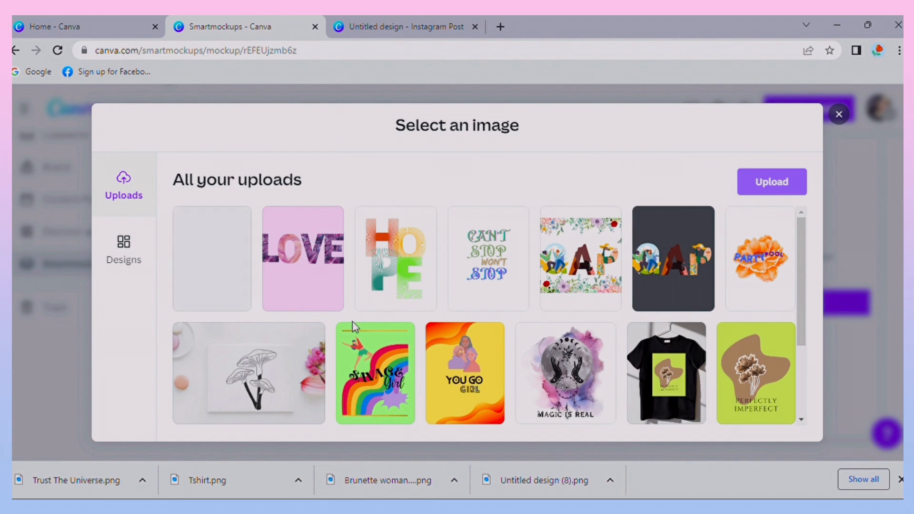
{"action": "left_click", "coordinate": [225, 282]}
{"action": "left_click", "coordinate": [483, 429]}
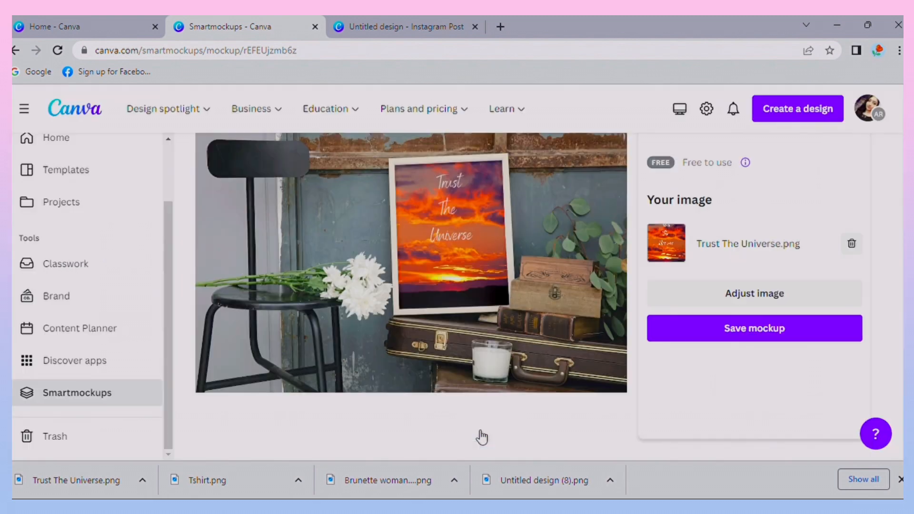
Open the image adjustments for the poster in the framed mockup and save them with Fit sizing.
{"action": "left_click", "coordinate": [694, 310]}
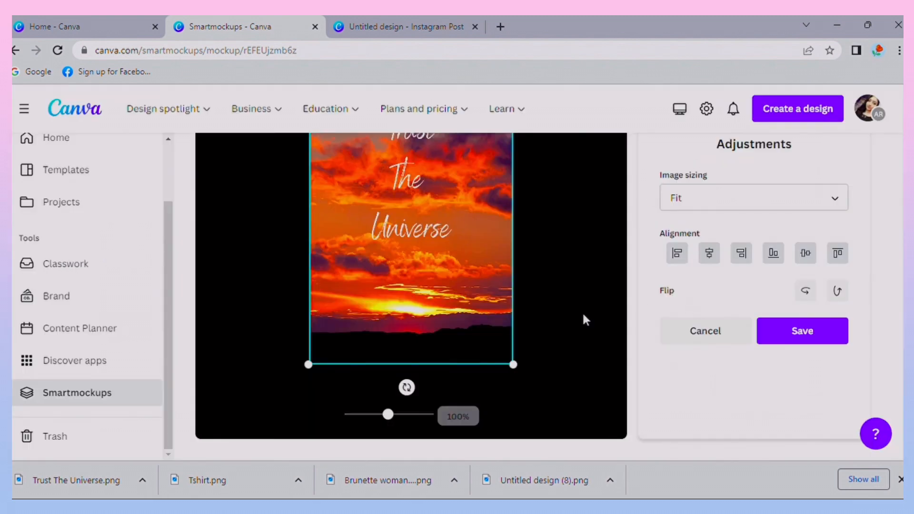
{"action": "scroll", "coordinate": [552, 316], "scroll_direction": "up", "scroll_amount": 3}
{"action": "scroll", "coordinate": [553, 316], "scroll_direction": "down", "scroll_amount": 3}
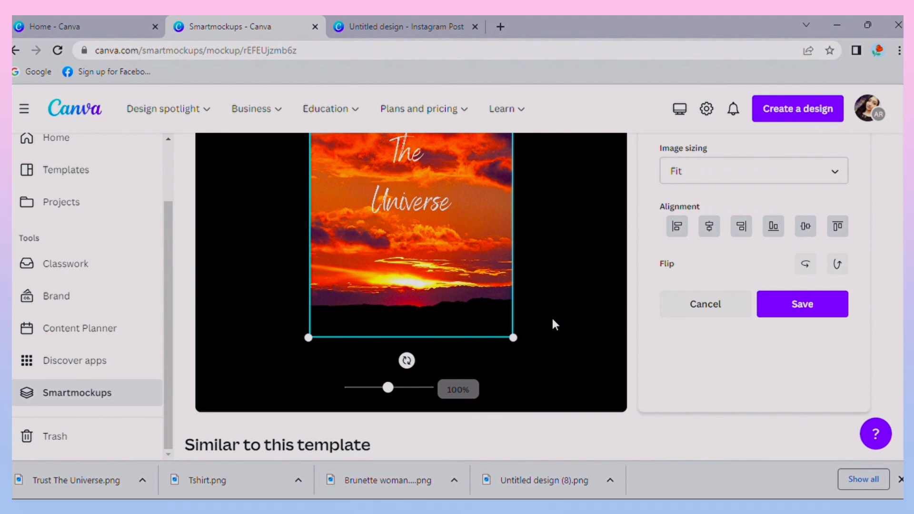
{"action": "left_click", "coordinate": [773, 307]}
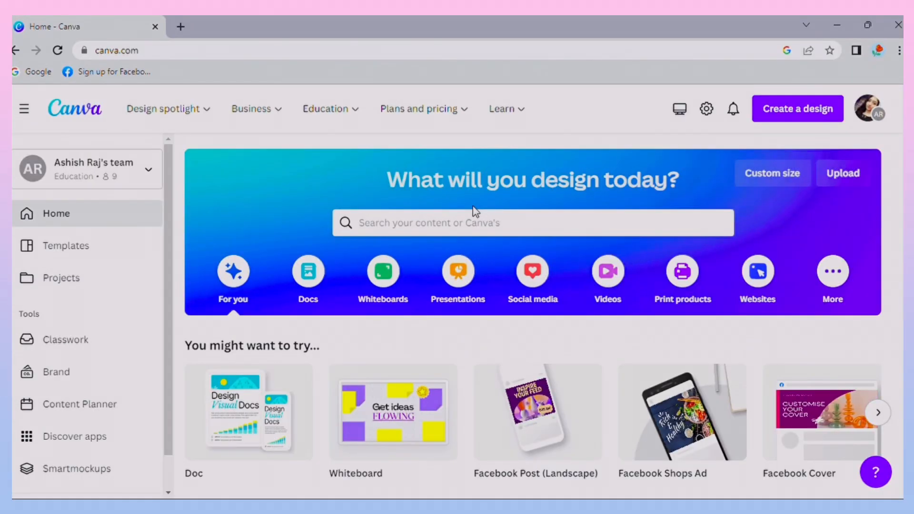
Open the Shirts product page from the Canva home page and start a blank T-shirt design.
{"action": "left_click", "coordinate": [180, 122]}
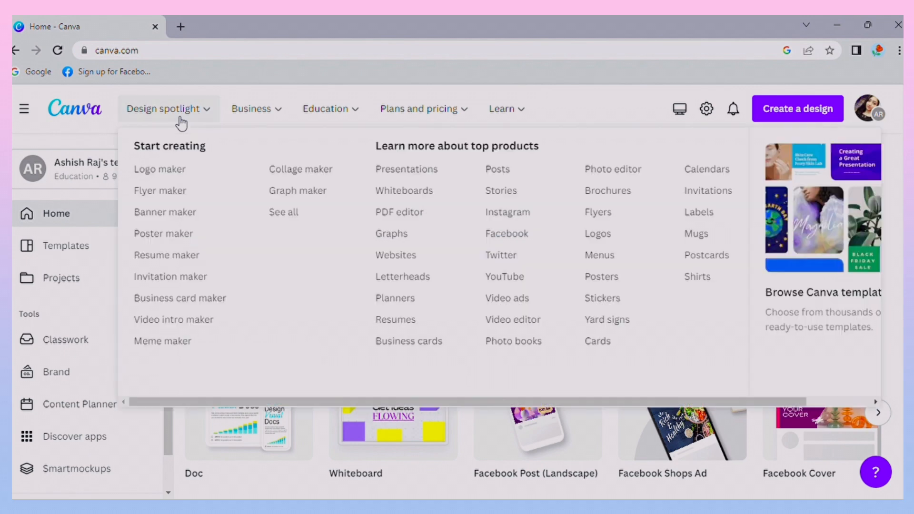
{"action": "left_click", "coordinate": [693, 285]}
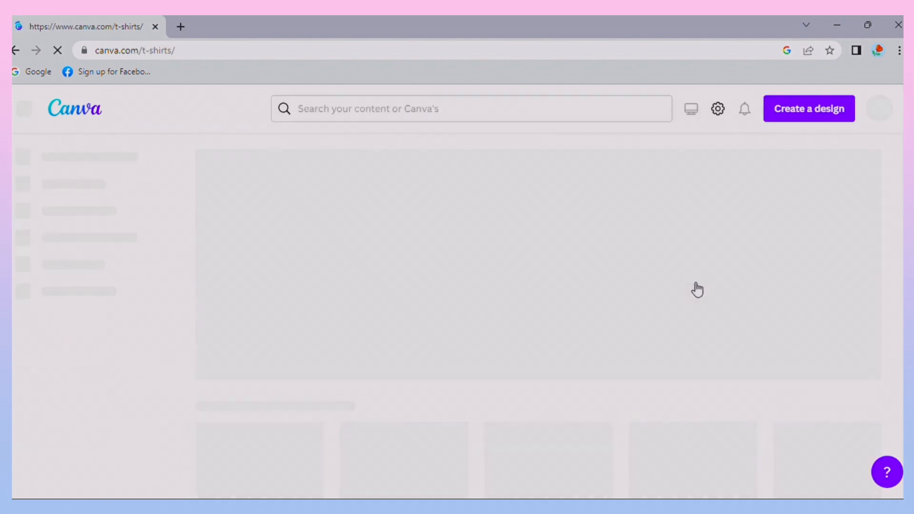
{"action": "left_click", "coordinate": [306, 371]}
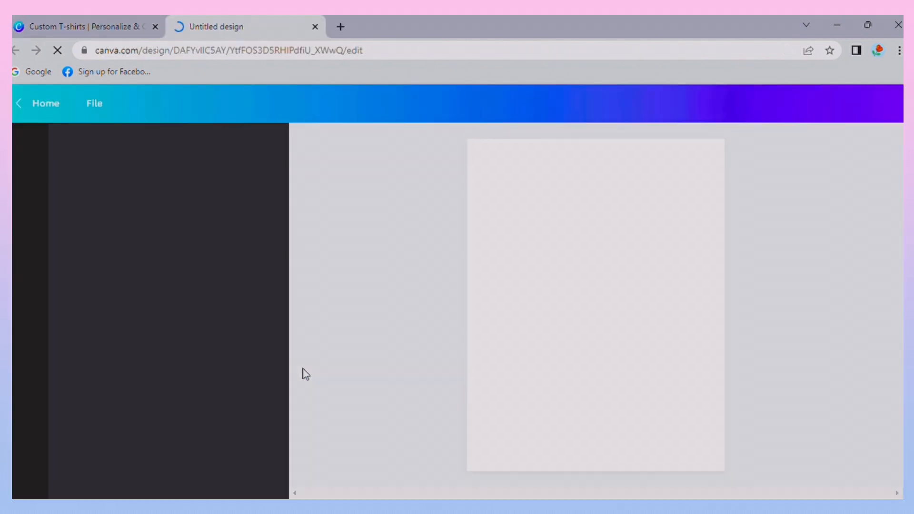
Browse the T-shirt templates and apply the two-row HOPE page of the Colorful Modern Typography T-shirt template.
{"action": "scroll", "coordinate": [172, 364], "scroll_direction": "down", "scroll_amount": 3}
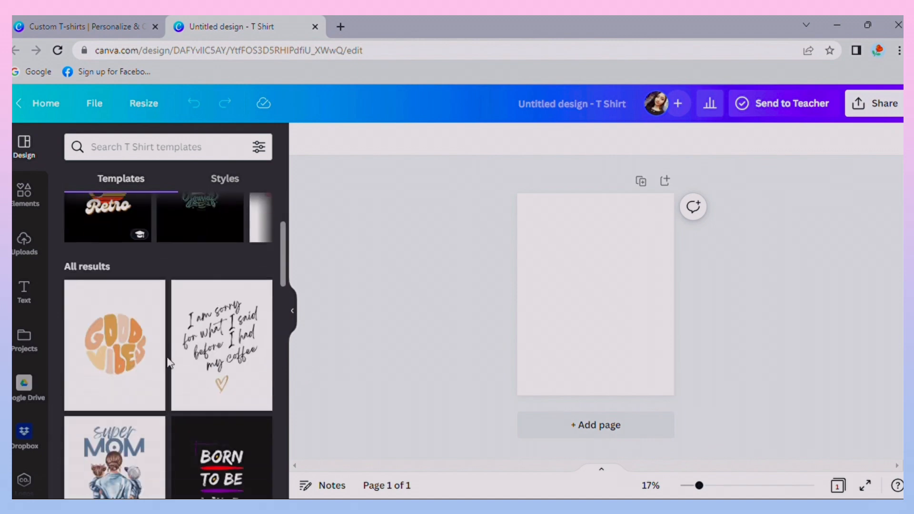
{"action": "scroll", "coordinate": [199, 381], "scroll_direction": "down", "scroll_amount": 10}
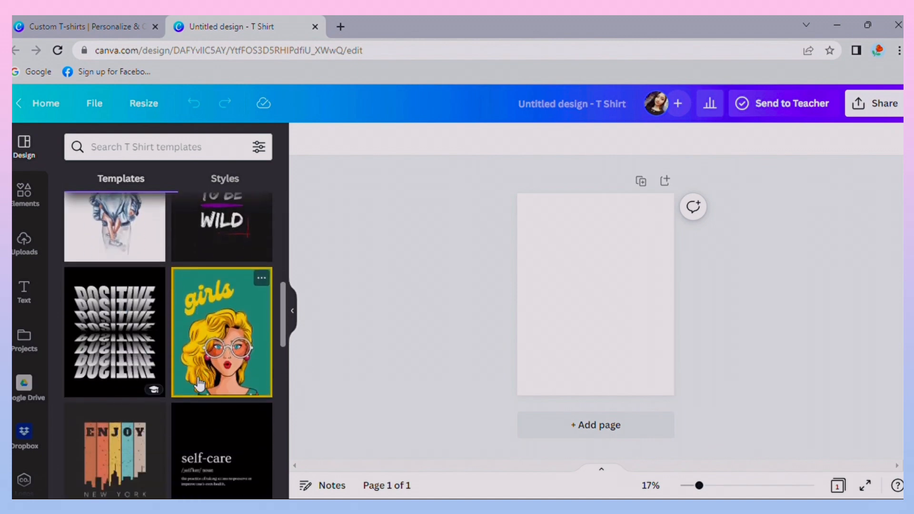
{"action": "scroll", "coordinate": [199, 384], "scroll_direction": "down", "scroll_amount": 12}
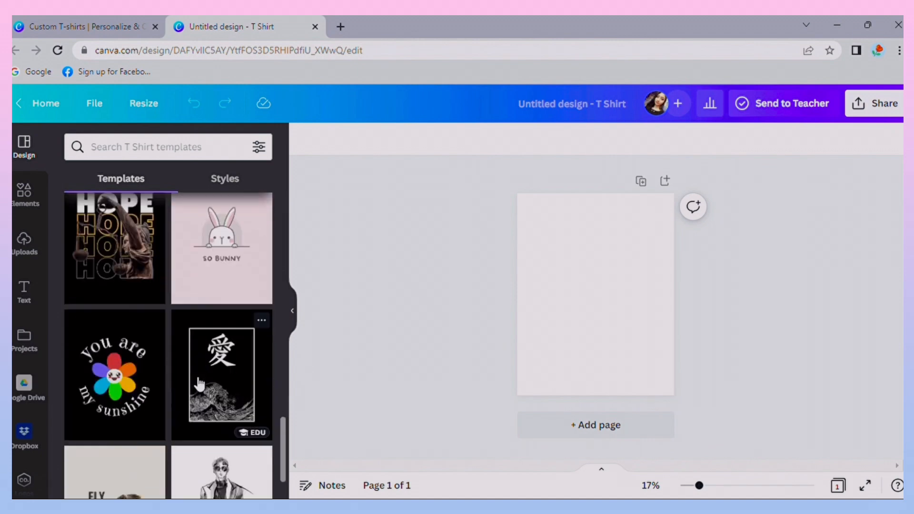
{"action": "scroll", "coordinate": [199, 384], "scroll_direction": "down", "scroll_amount": 12}
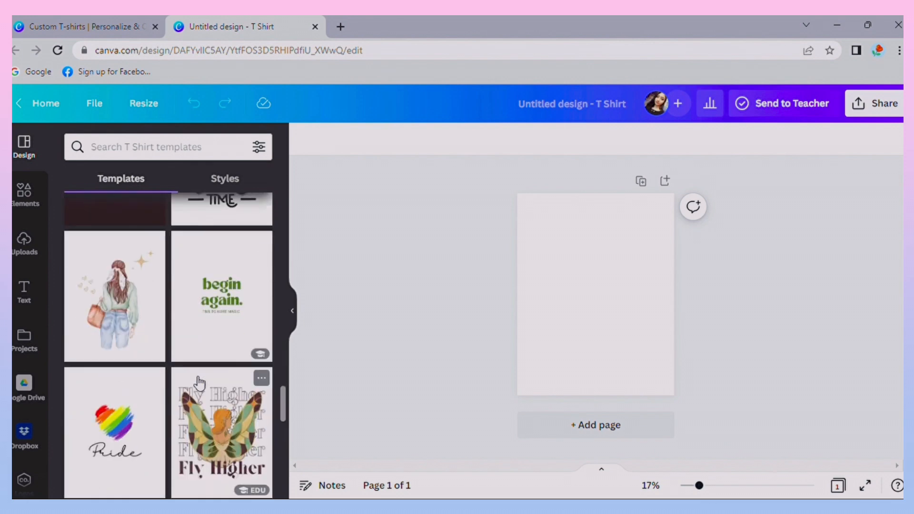
{"action": "scroll", "coordinate": [199, 384], "scroll_direction": "down", "scroll_amount": 12}
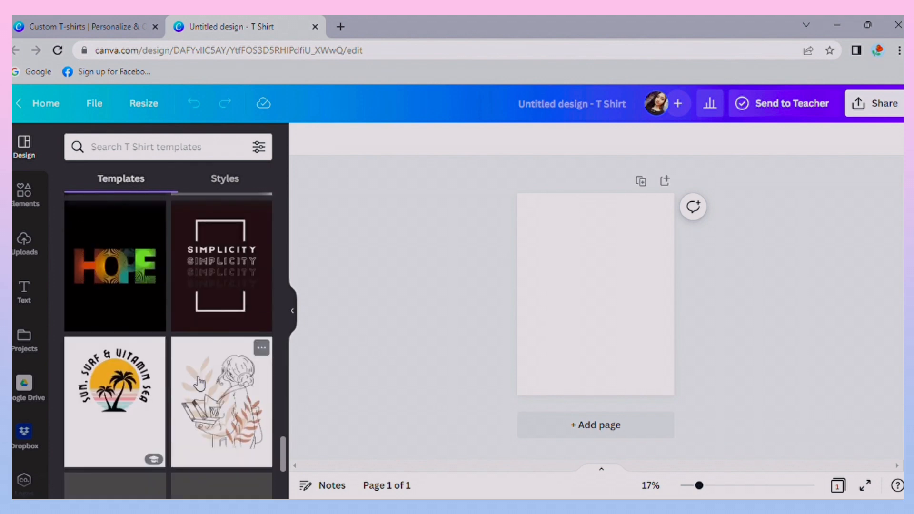
{"action": "scroll", "coordinate": [199, 384], "scroll_direction": "up", "scroll_amount": 3}
{"action": "left_click", "coordinate": [139, 324]}
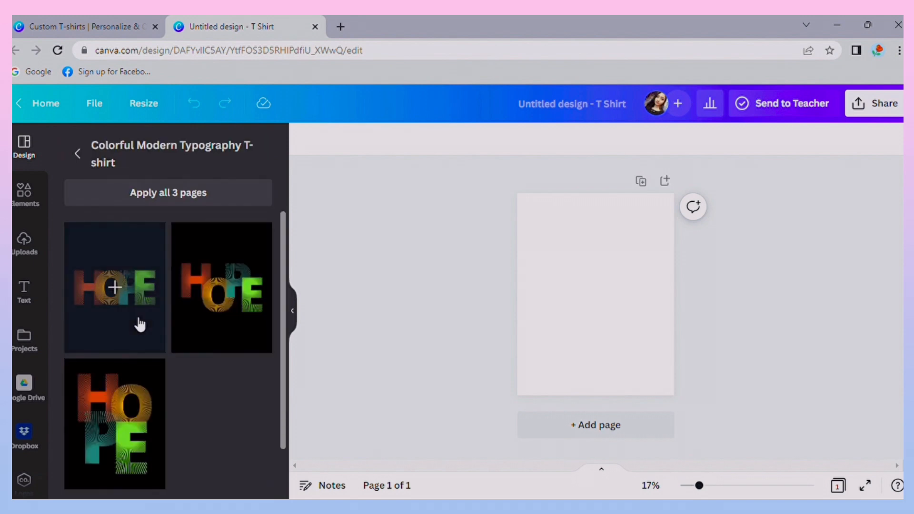
{"action": "left_click", "coordinate": [128, 402]}
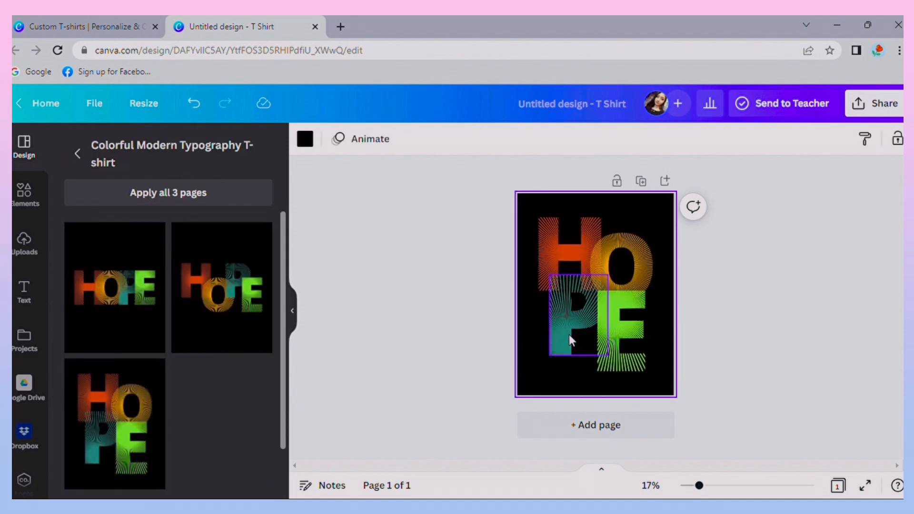
{"action": "left_click", "coordinate": [464, 328]}
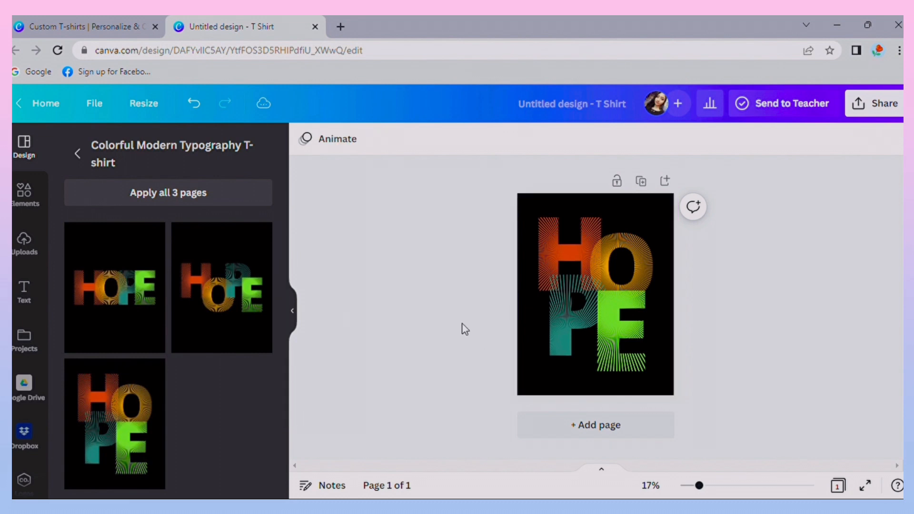
Look at the resize options, close them, and download the HOPE design as a PNG with a transparent background.
{"action": "left_click", "coordinate": [156, 110]}
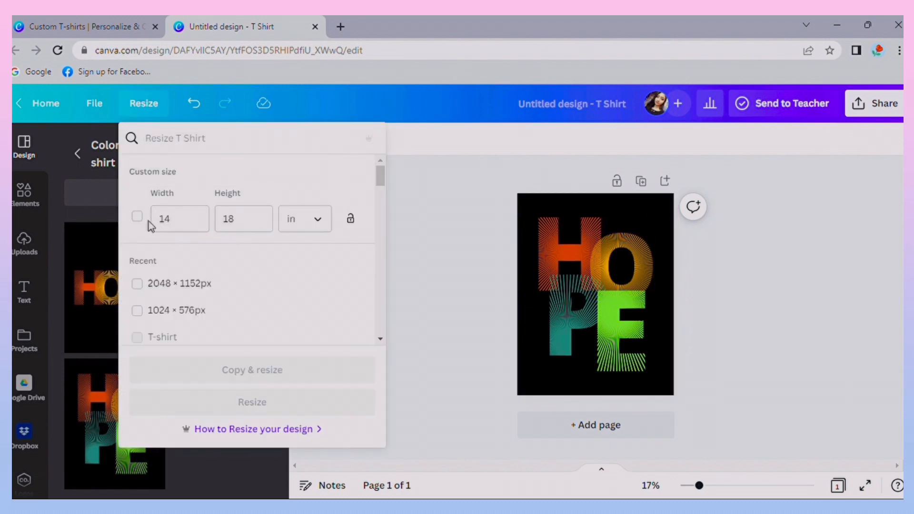
{"action": "left_click", "coordinate": [404, 257]}
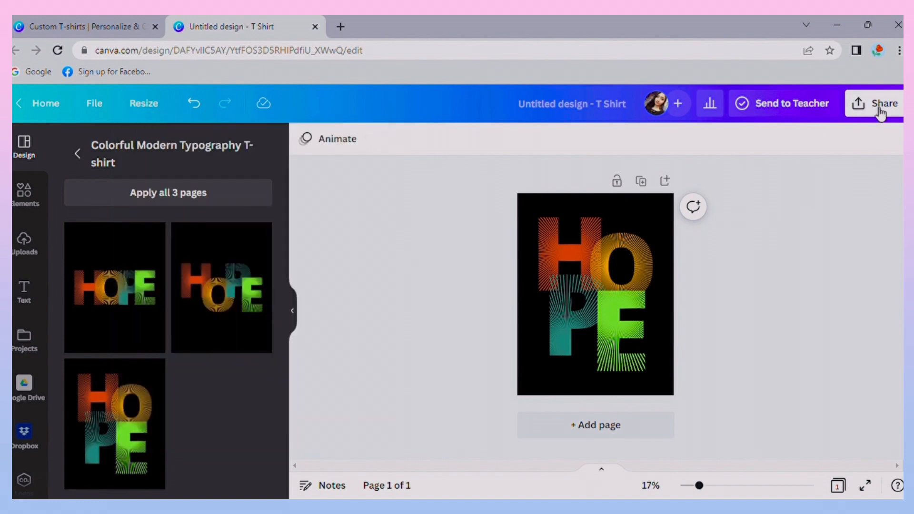
{"action": "left_click", "coordinate": [880, 113]}
{"action": "scroll", "coordinate": [778, 275], "scroll_direction": "down", "scroll_amount": 2}
{"action": "left_click", "coordinate": [736, 341]}
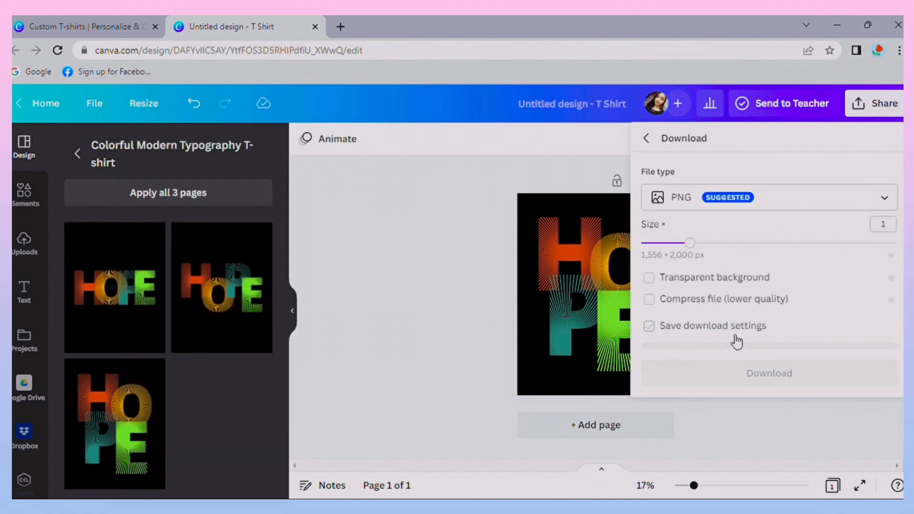
{"action": "left_click", "coordinate": [694, 379]}
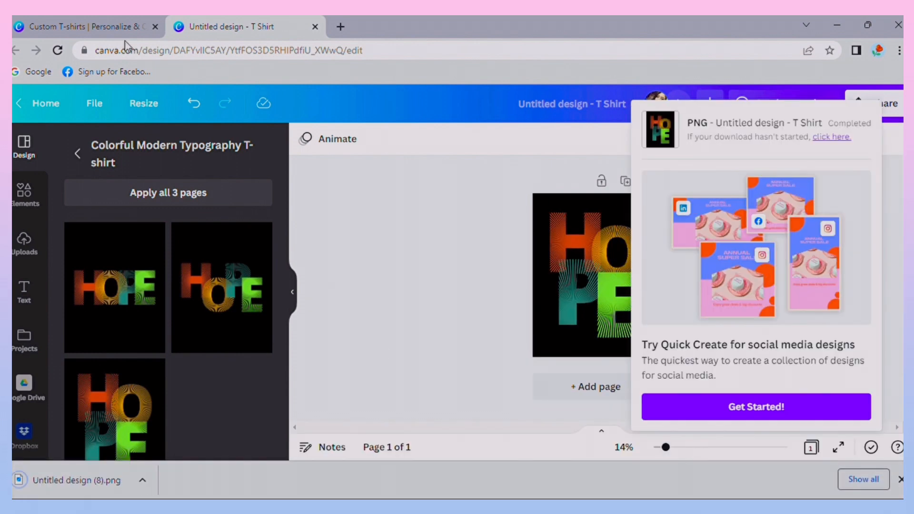
Return to the Canva home page, open Smartmockups and show the Apparel category.
{"action": "left_click", "coordinate": [36, 106]}
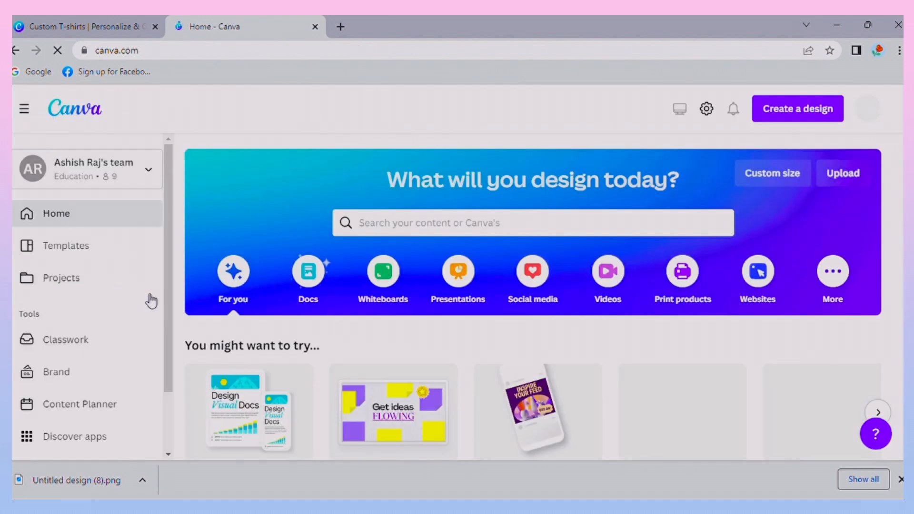
{"action": "scroll", "coordinate": [349, 285], "scroll_direction": "down", "scroll_amount": 4}
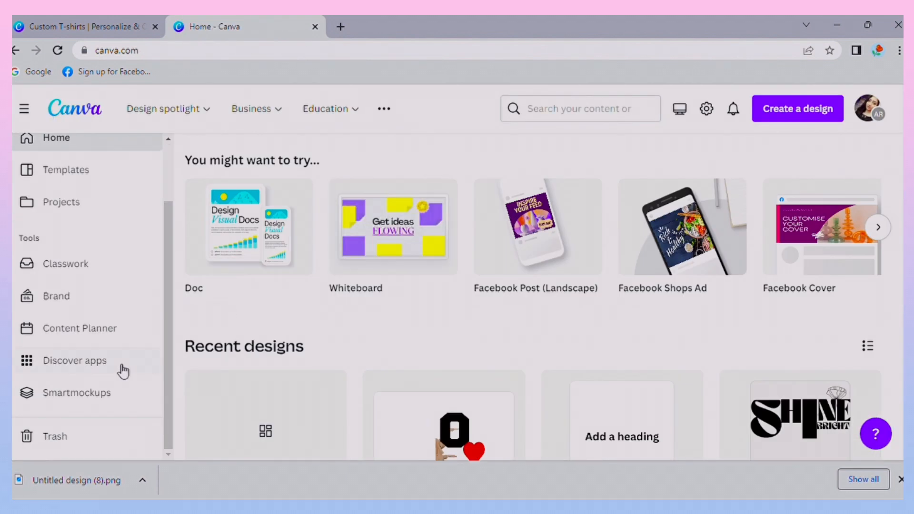
{"action": "left_click", "coordinate": [70, 407]}
{"action": "scroll", "coordinate": [363, 379], "scroll_direction": "down", "scroll_amount": 3}
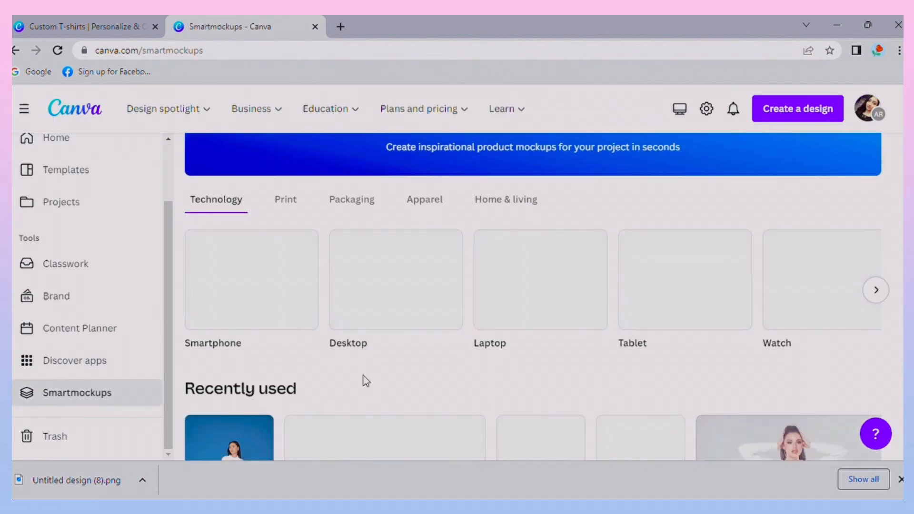
{"action": "left_click", "coordinate": [440, 208]}
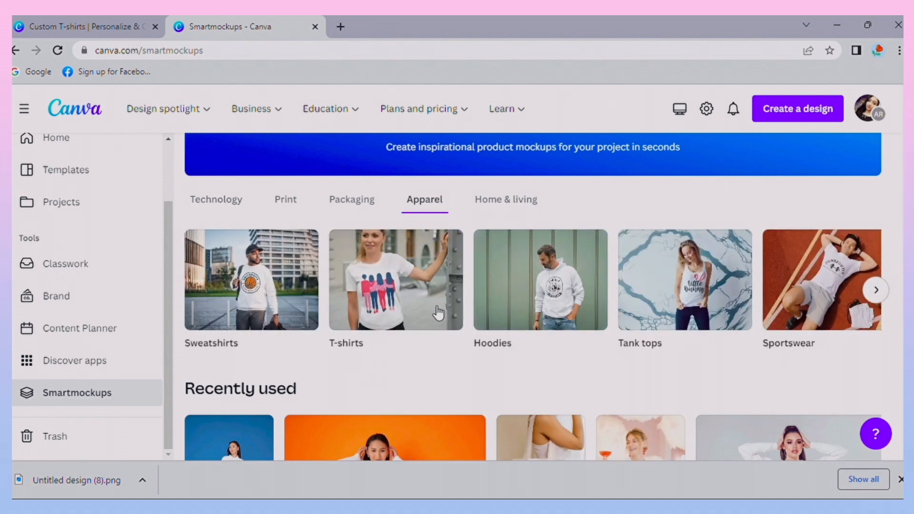
Browse the Apparel mockup types and open the mockup of the woman in a white sweatshirt with raised arms.
{"action": "scroll", "coordinate": [569, 317], "scroll_direction": "right", "scroll_amount": 2}
{"action": "left_click", "coordinate": [876, 290]}
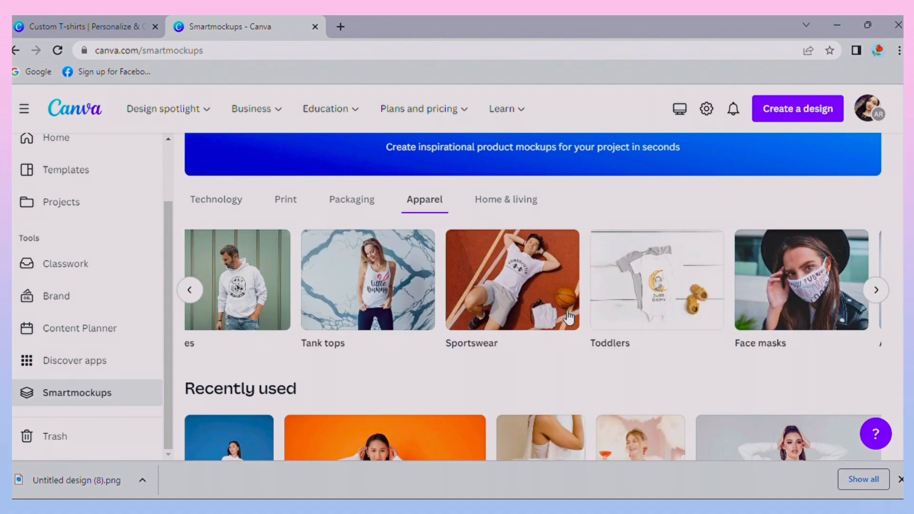
{"action": "left_click", "coordinate": [876, 292]}
{"action": "scroll", "coordinate": [490, 314], "scroll_direction": "left", "scroll_amount": 3}
{"action": "scroll", "coordinate": [564, 314], "scroll_direction": "left", "scroll_amount": 5}
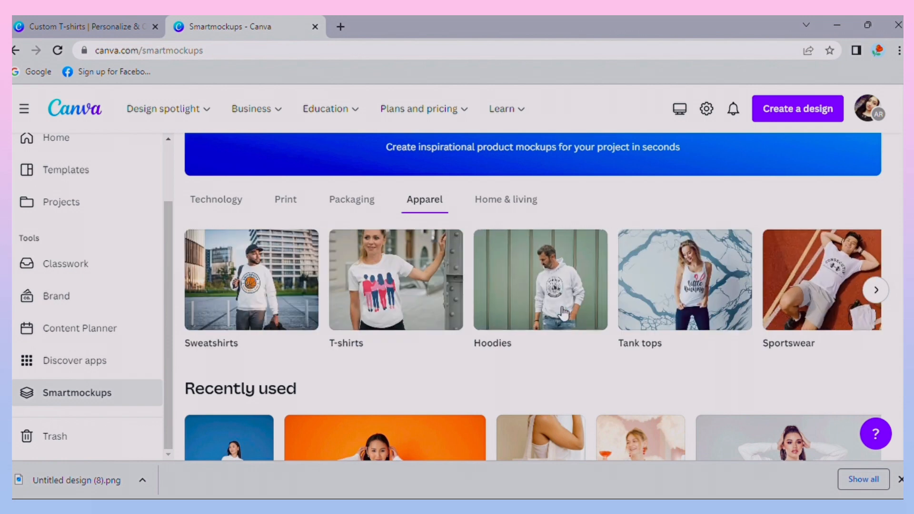
{"action": "left_click", "coordinate": [563, 313]}
{"action": "left_click", "coordinate": [589, 210]}
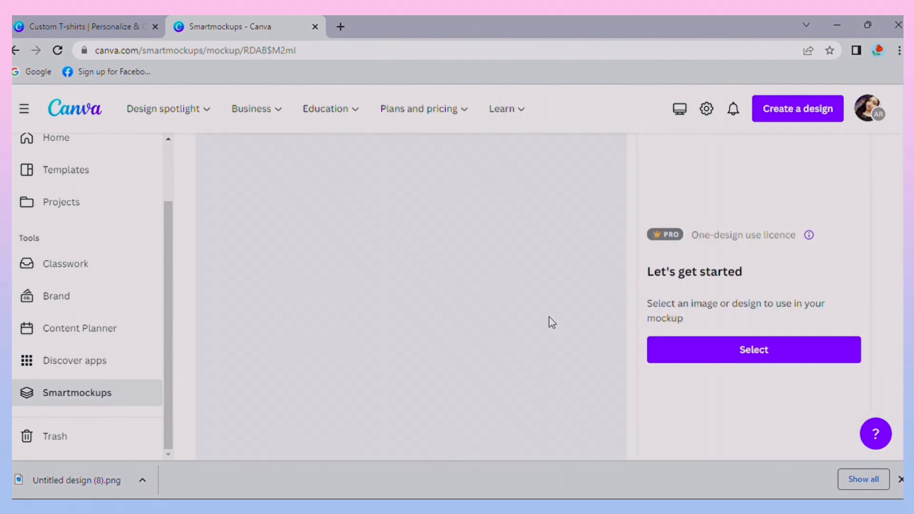
Upload Untitled design (8).png and insert it as the sweatshirt mockup's image.
{"action": "left_click", "coordinate": [681, 355]}
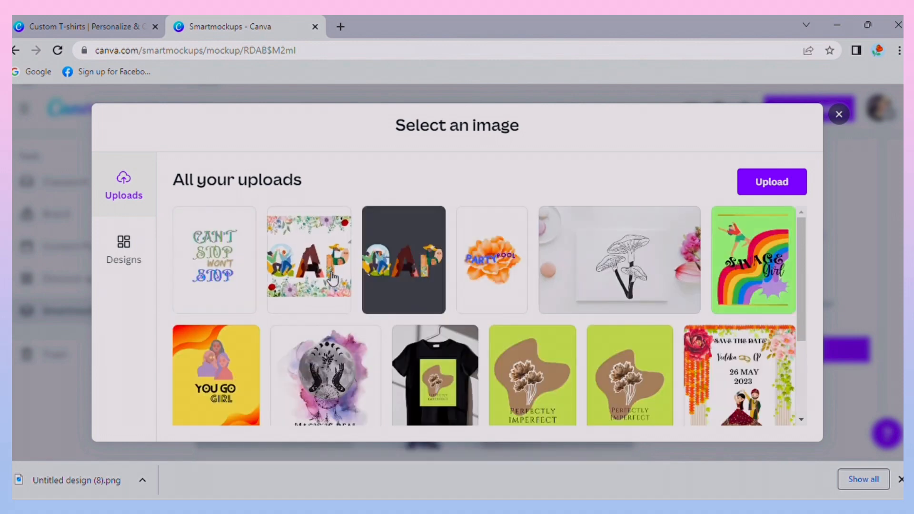
{"action": "left_click", "coordinate": [778, 188]}
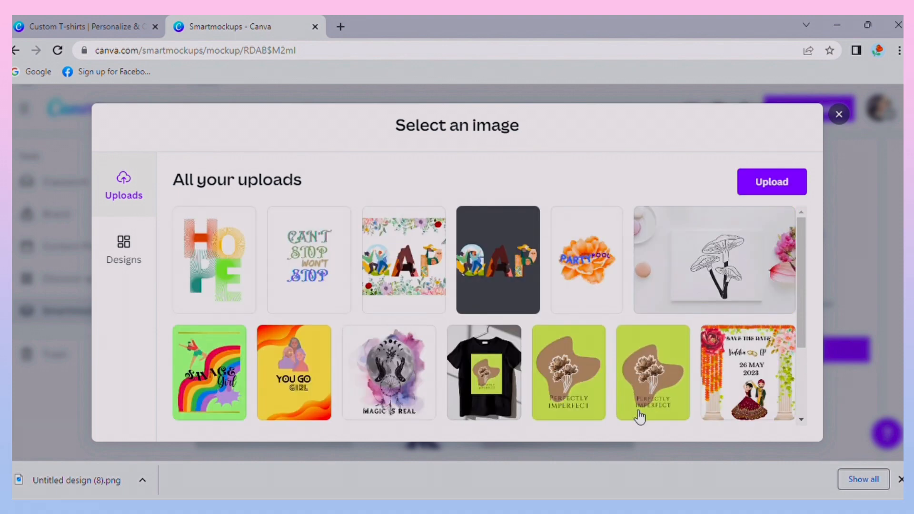
{"action": "left_click", "coordinate": [215, 238]}
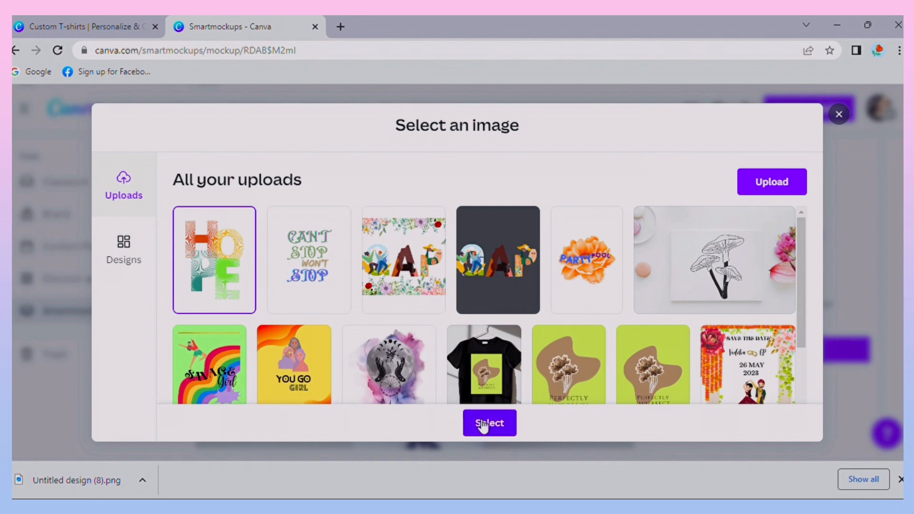
{"action": "left_click", "coordinate": [483, 424]}
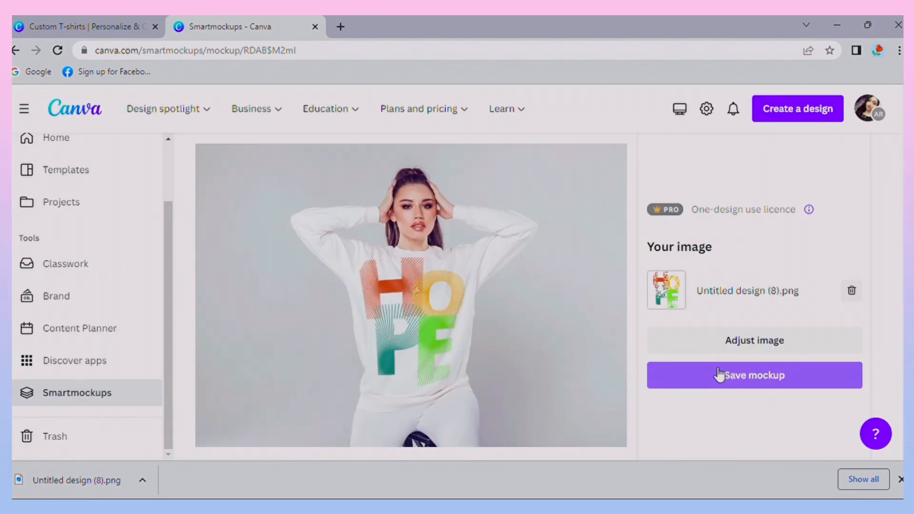
Scale the HOPE image down, centre it on the sweatshirt's chest and save the adjustment.
{"action": "left_click", "coordinate": [709, 341]}
{"action": "left_click_drag", "start_coordinate": [308, 140], "coordinate": [383, 255]}
{"action": "left_click_drag", "start_coordinate": [471, 312], "coordinate": [439, 257]}
{"action": "left_click", "coordinate": [798, 385]}
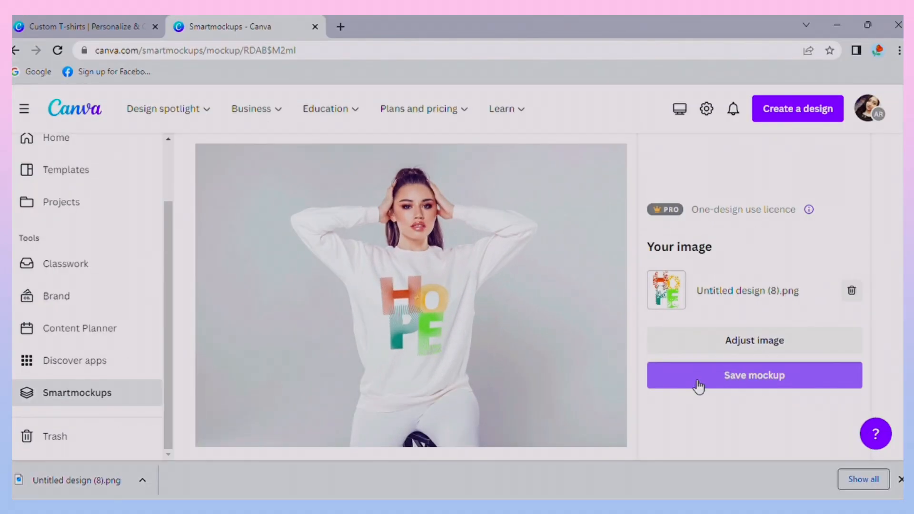
Save the sweatshirt mockup by downloading it, open the downloaded image and close the Save image dialog.
{"action": "left_click", "coordinate": [700, 386]}
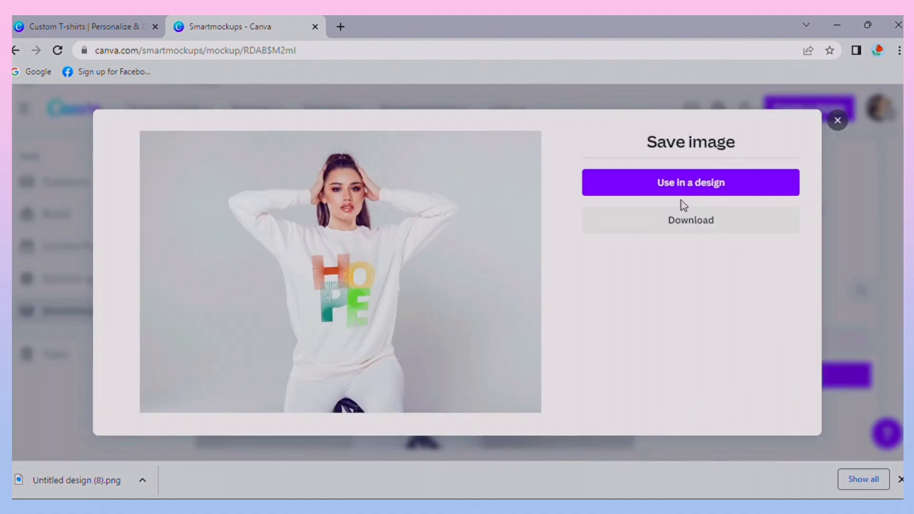
{"action": "left_click", "coordinate": [751, 232]}
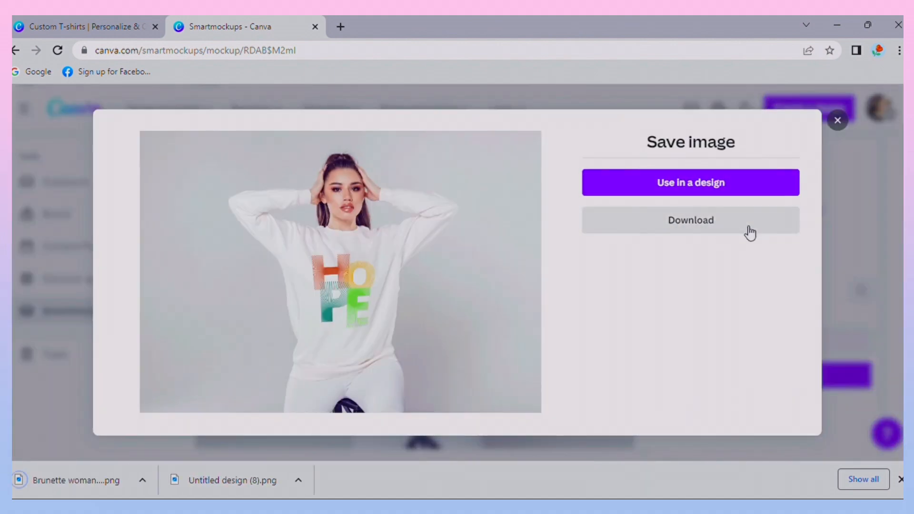
{"action": "left_click", "coordinate": [109, 481]}
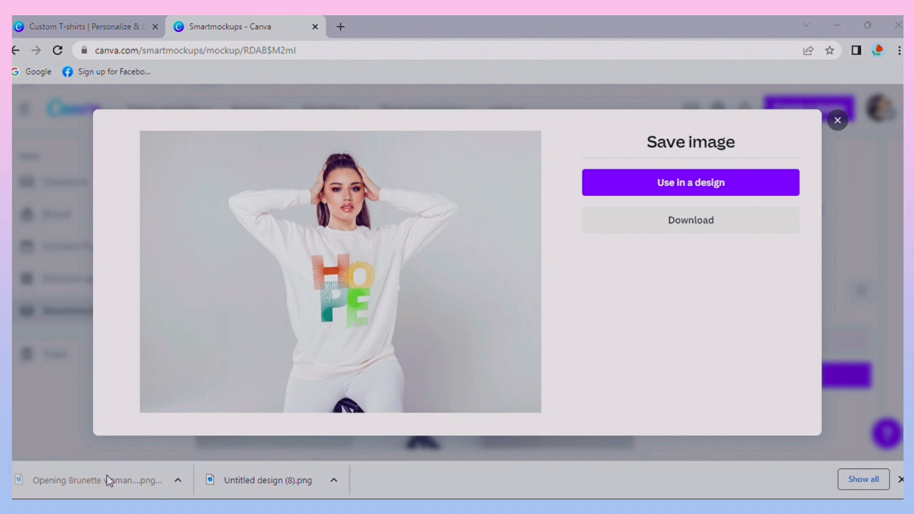
{"action": "left_click", "coordinate": [838, 121]}
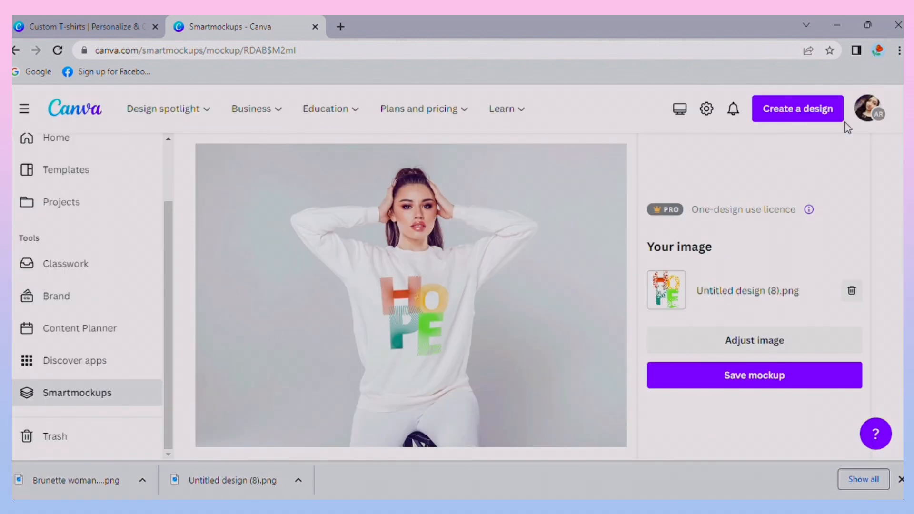
Go to the custom T-shirts page and create a new blank T-shirt design.
{"action": "scroll", "coordinate": [106, 190], "scroll_direction": "up", "scroll_amount": 2}
{"action": "mouse_move", "coordinate": [159, 127]}
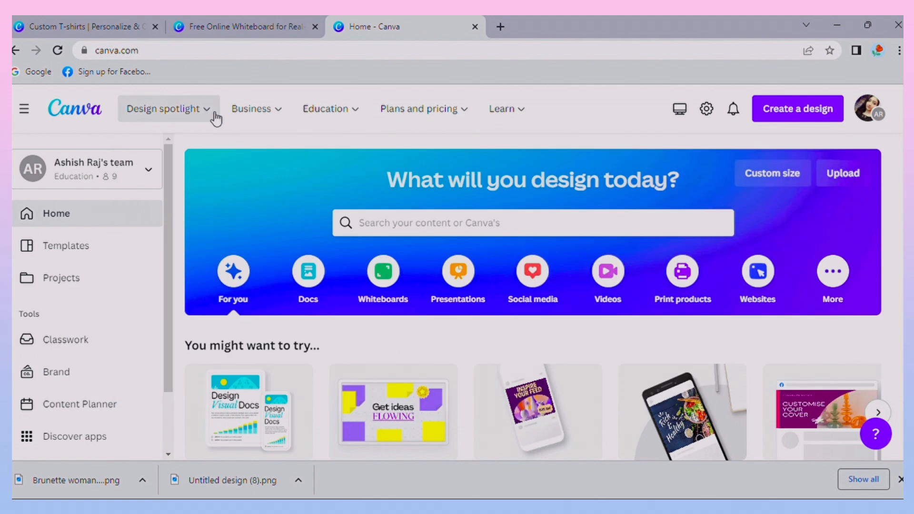
{"action": "mouse_move", "coordinate": [209, 115]}
{"action": "left_click", "coordinate": [698, 278]}
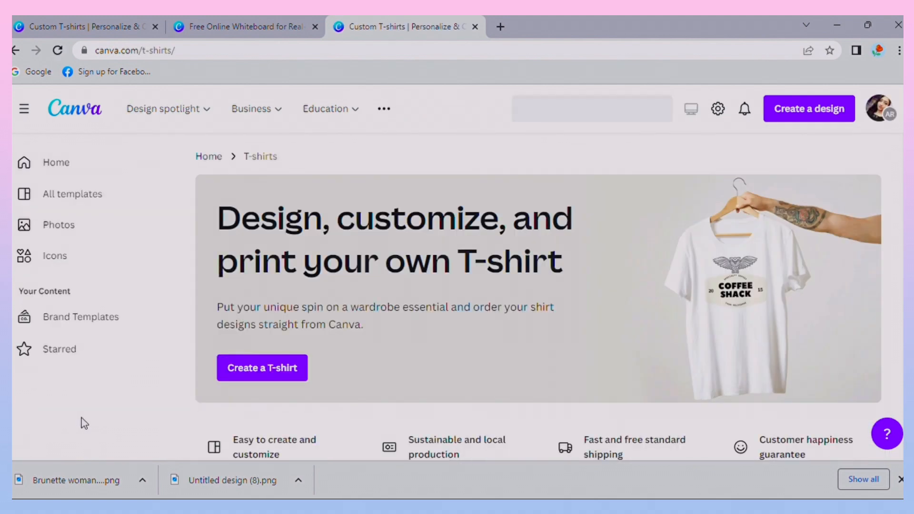
{"action": "left_click", "coordinate": [263, 376]}
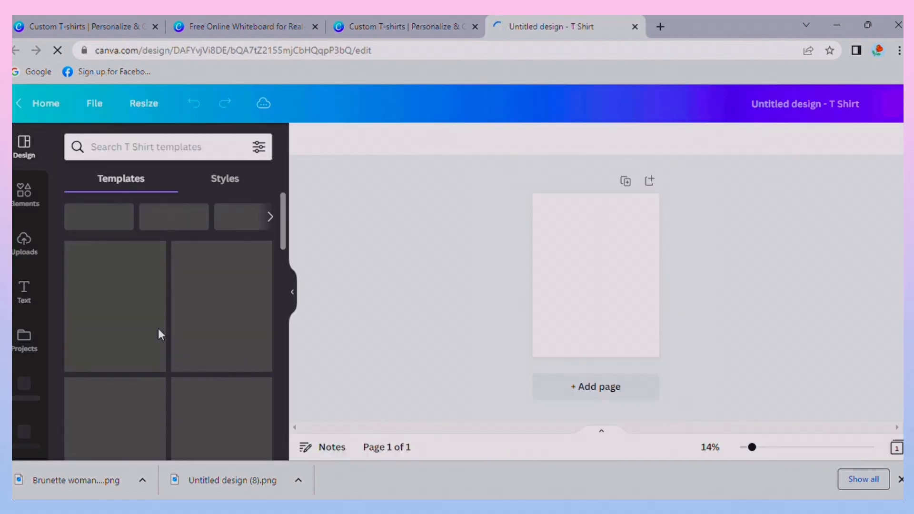
Open the full Frames collection among the design elements.
{"action": "left_click", "coordinate": [42, 208]}
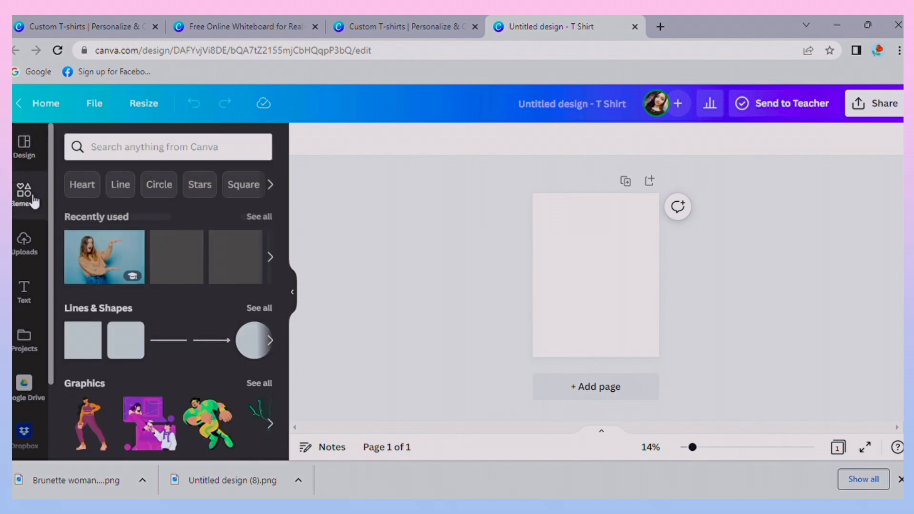
{"action": "scroll", "coordinate": [127, 312], "scroll_direction": "down", "scroll_amount": 4}
{"action": "scroll", "coordinate": [131, 313], "scroll_direction": "down", "scroll_amount": 10}
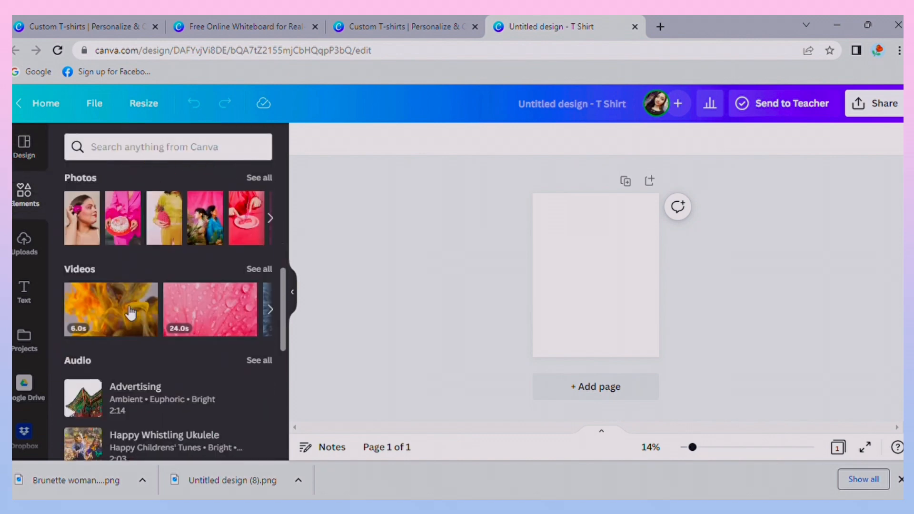
{"action": "scroll", "coordinate": [172, 376], "scroll_direction": "down", "scroll_amount": 1}
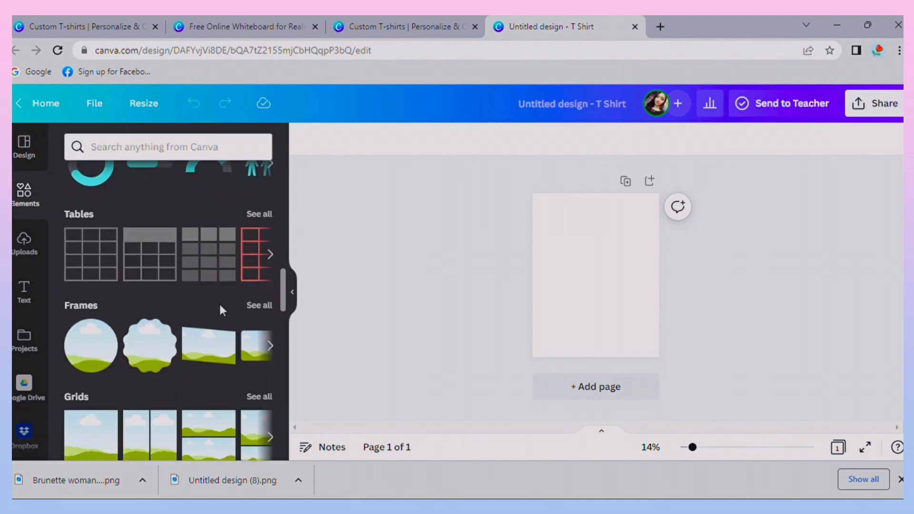
{"action": "left_click", "coordinate": [253, 306]}
Insert the letter L frame, scale it down and place it near the page's left edge.
{"action": "scroll", "coordinate": [217, 381], "scroll_direction": "down", "scroll_amount": 5}
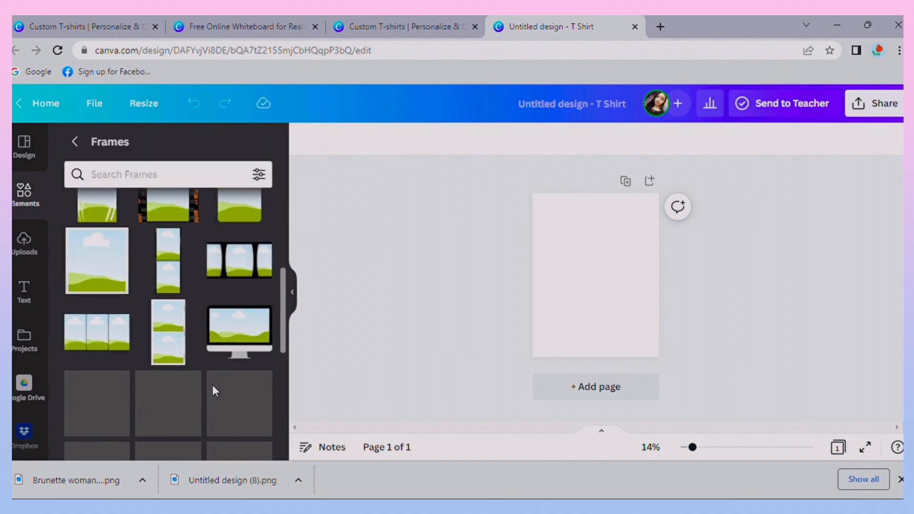
{"action": "scroll", "coordinate": [212, 385], "scroll_direction": "down", "scroll_amount": 10}
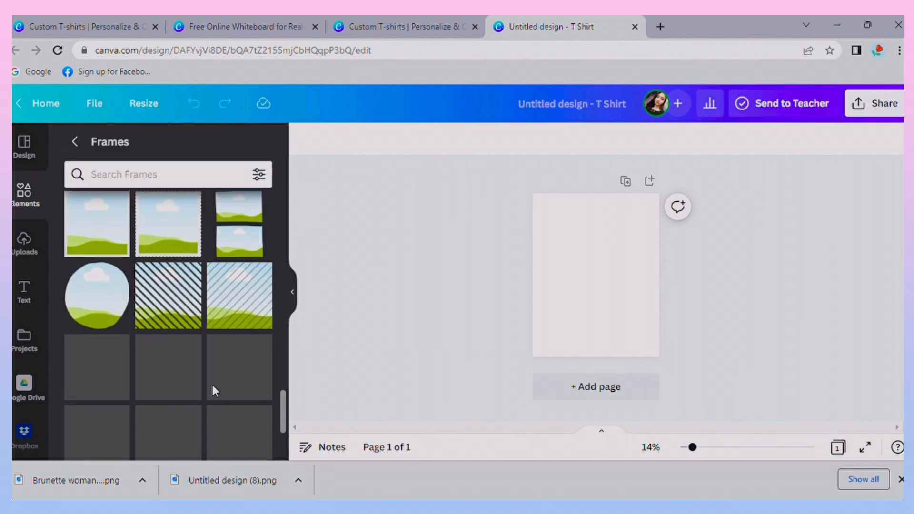
{"action": "scroll", "coordinate": [212, 385], "scroll_direction": "down", "scroll_amount": 10}
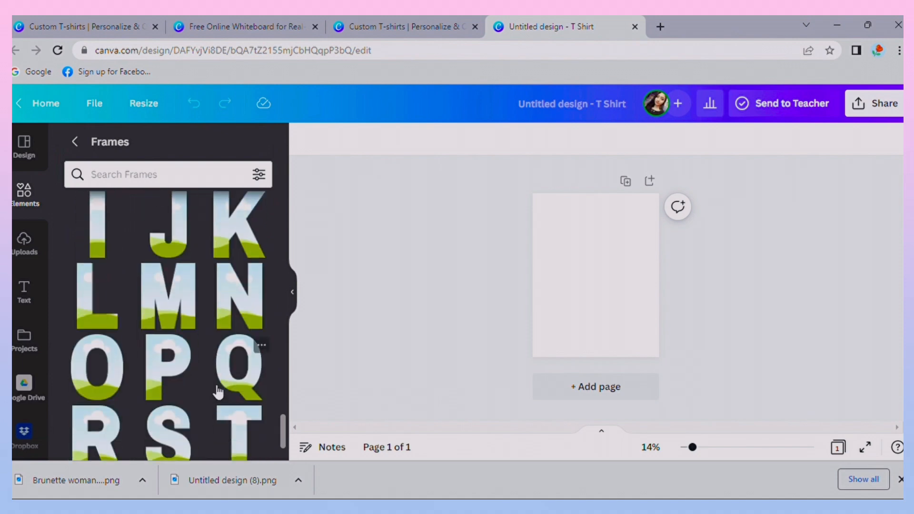
{"action": "scroll", "coordinate": [218, 392], "scroll_direction": "down", "scroll_amount": 5}
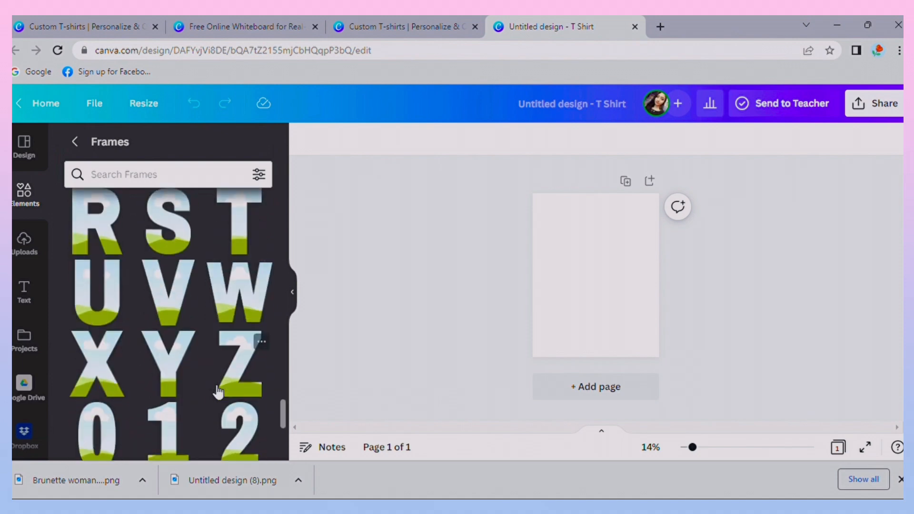
{"action": "scroll", "coordinate": [218, 392], "scroll_direction": "down", "scroll_amount": 5}
{"action": "scroll", "coordinate": [218, 392], "scroll_direction": "up", "scroll_amount": 5}
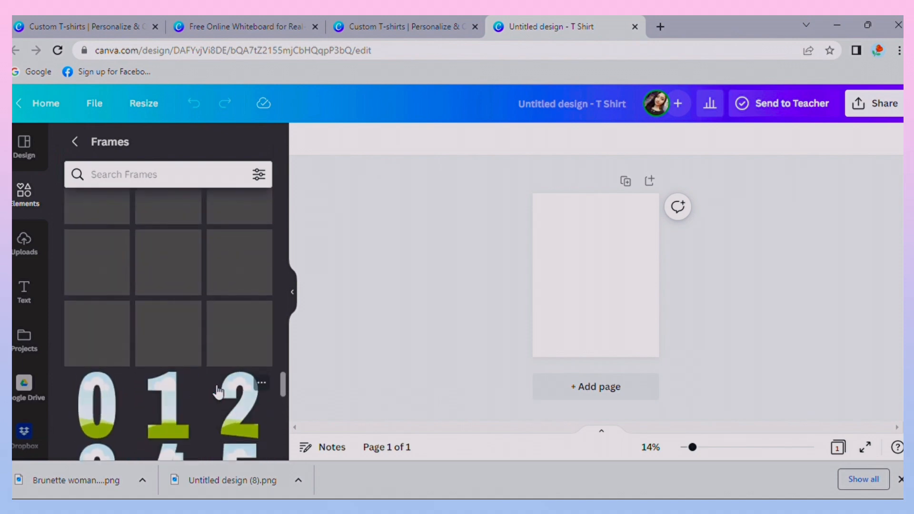
{"action": "scroll", "coordinate": [218, 391], "scroll_direction": "up", "scroll_amount": 6}
{"action": "left_click", "coordinate": [91, 328]}
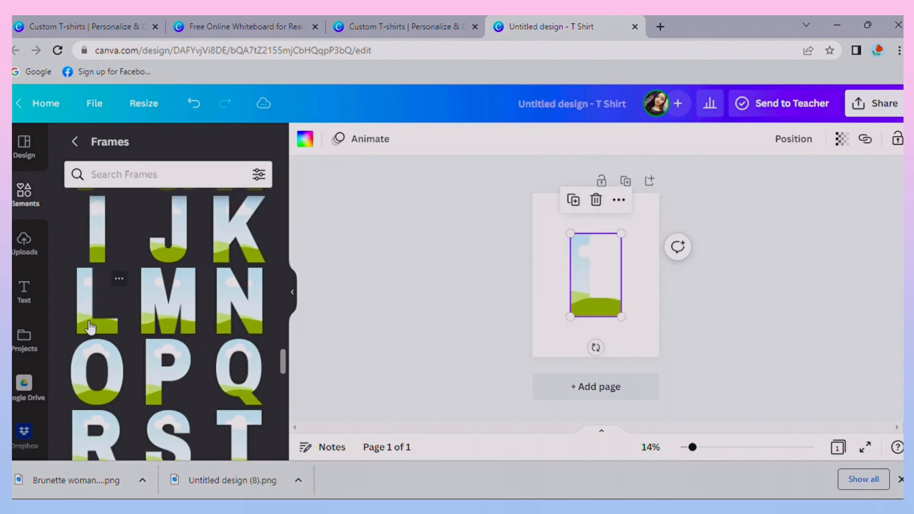
{"action": "scroll", "coordinate": [105, 411], "scroll_direction": "up", "scroll_amount": 1}
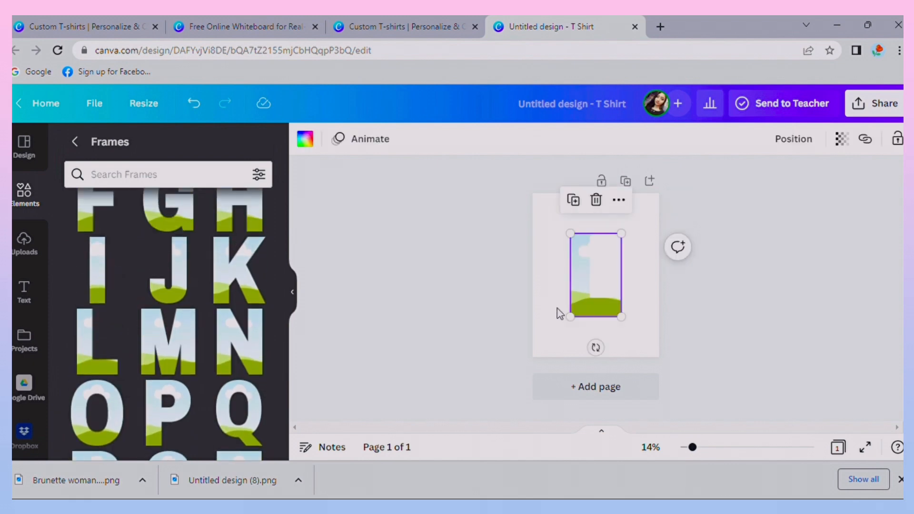
{"action": "left_click_drag", "start_coordinate": [621, 317], "coordinate": [556, 269]}
Insert the letter O frame, scale it down to match the L and place it directly beside it.
{"action": "left_click", "coordinate": [112, 388]}
{"action": "left_click_drag", "start_coordinate": [626, 314], "coordinate": [604, 290]}
{"action": "left_click", "coordinate": [592, 302]}
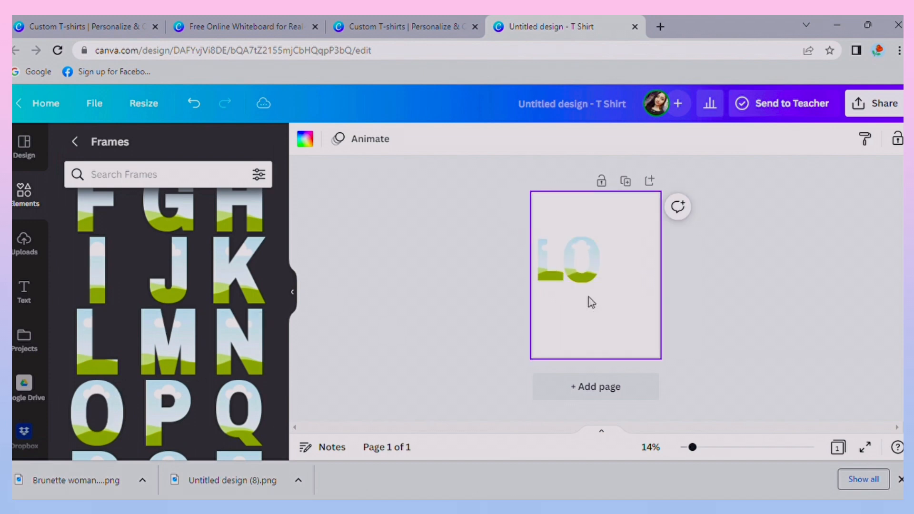
Insert the letter V frame, scale it down to the other letters' height and place it after the O.
{"action": "scroll", "coordinate": [188, 370], "scroll_direction": "up", "scroll_amount": 3}
{"action": "scroll", "coordinate": [184, 371], "scroll_direction": "down", "scroll_amount": 8}
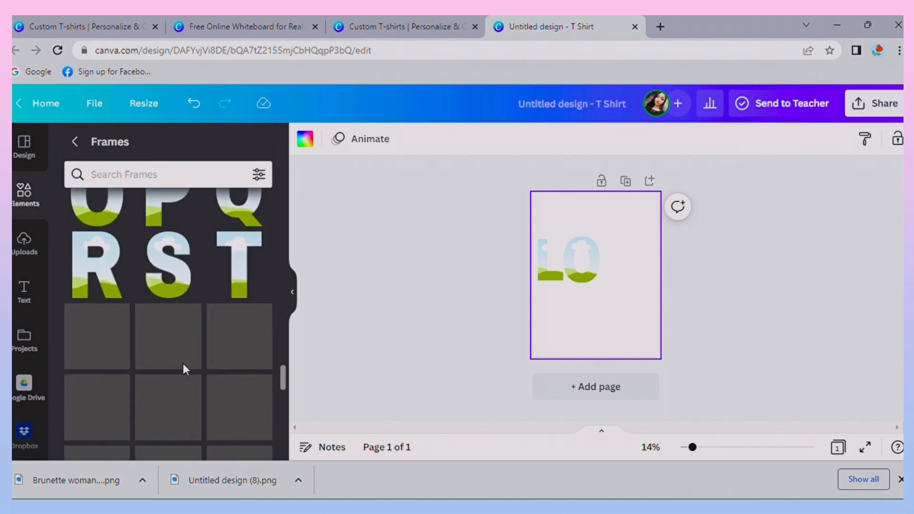
{"action": "left_click", "coordinate": [178, 363]}
{"action": "left_click_drag", "start_coordinate": [624, 316], "coordinate": [650, 294]}
Insert the letter E frame, scale it down and place it after the V to complete the word LOVE.
{"action": "scroll", "coordinate": [180, 398], "scroll_direction": "up", "scroll_amount": 5}
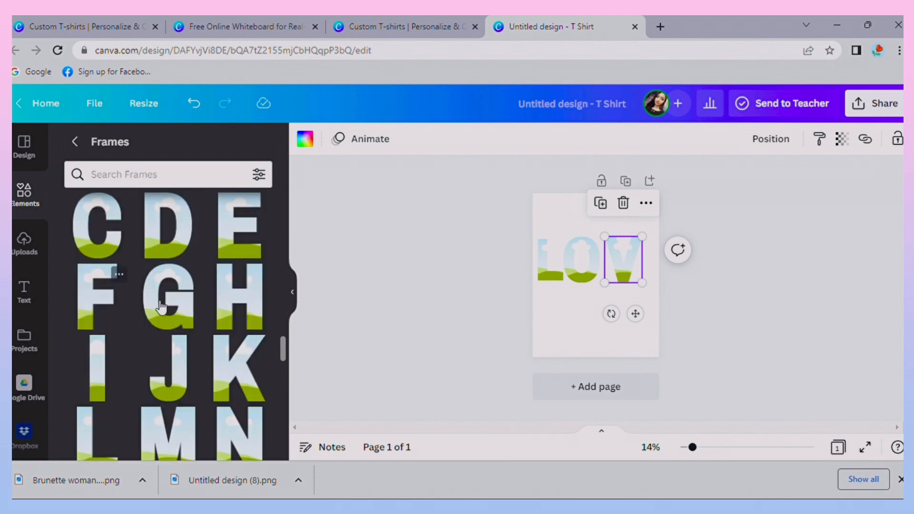
{"action": "scroll", "coordinate": [167, 307], "scroll_direction": "up", "scroll_amount": 2}
{"action": "scroll", "coordinate": [169, 306], "scroll_direction": "down", "scroll_amount": 5}
{"action": "scroll", "coordinate": [165, 333], "scroll_direction": "up", "scroll_amount": 4}
{"action": "scroll", "coordinate": [164, 349], "scroll_direction": "down", "scroll_amount": 1}
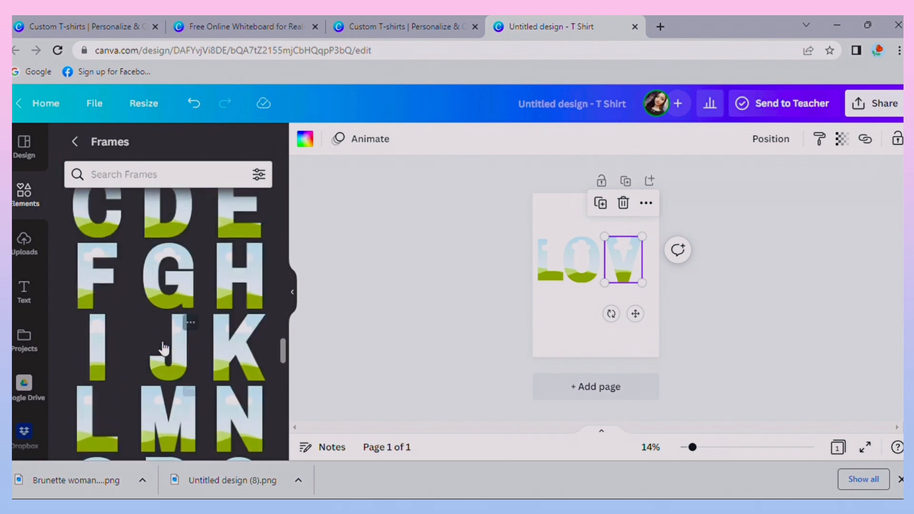
{"action": "left_click", "coordinate": [247, 242]}
{"action": "left_click_drag", "start_coordinate": [623, 317], "coordinate": [647, 280]}
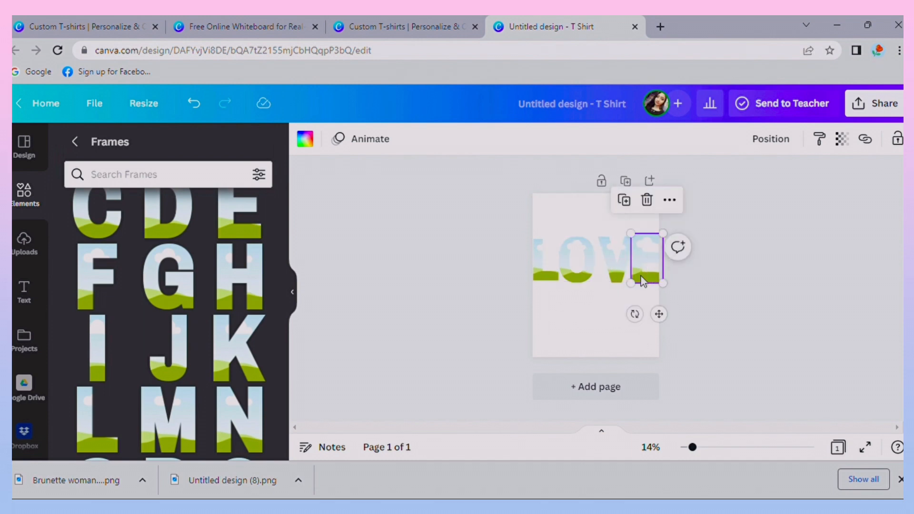
Match the E's height to the other letters and space the LOVE frames evenly across the page width.
{"action": "left_click", "coordinate": [606, 321]}
{"action": "left_click", "coordinate": [621, 280]}
{"action": "left_click", "coordinate": [653, 333]}
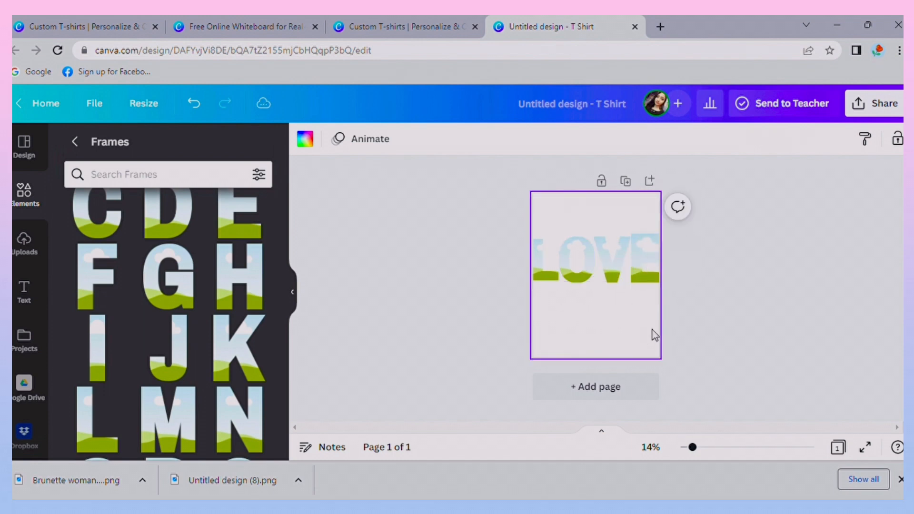
{"action": "left_click", "coordinate": [642, 255]}
{"action": "left_click_drag", "start_coordinate": [632, 234], "coordinate": [634, 237]}
{"action": "left_click_drag", "start_coordinate": [650, 273], "coordinate": [647, 273]}
{"action": "left_click", "coordinate": [584, 318]}
{"action": "left_click_drag", "start_coordinate": [570, 272], "coordinate": [611, 278]}
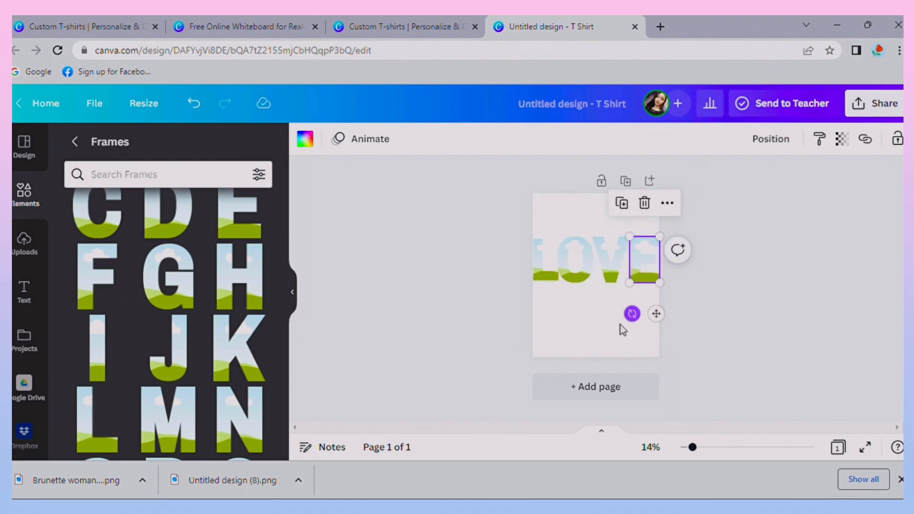
{"action": "left_click", "coordinate": [587, 336]}
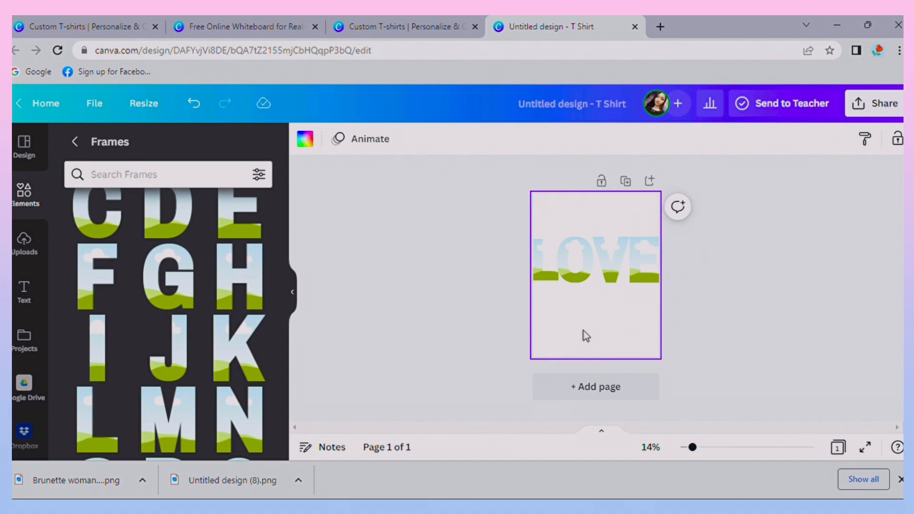
{"action": "left_click", "coordinate": [37, 205]}
{"action": "left_click", "coordinate": [176, 148]}
{"action": "type", "text": "ae"}
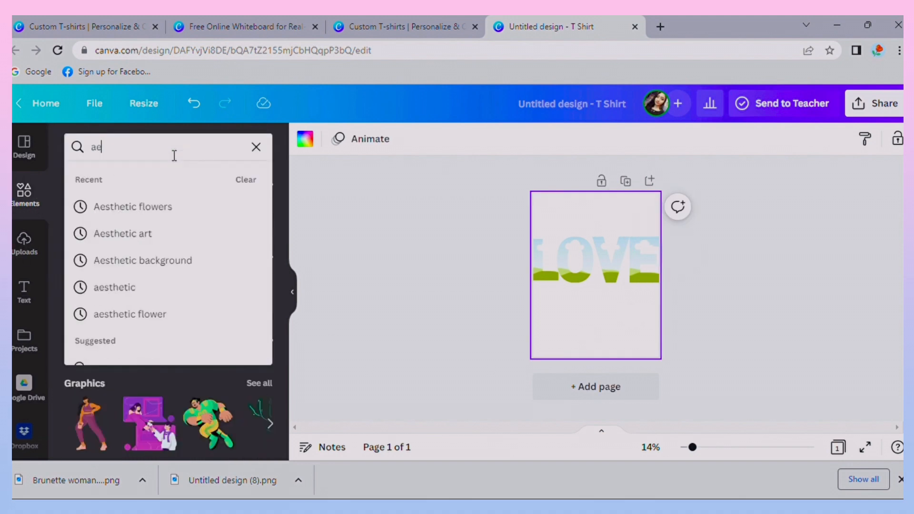
{"action": "type", "text": "sthetic"}
{"action": "key", "text": "Return"}
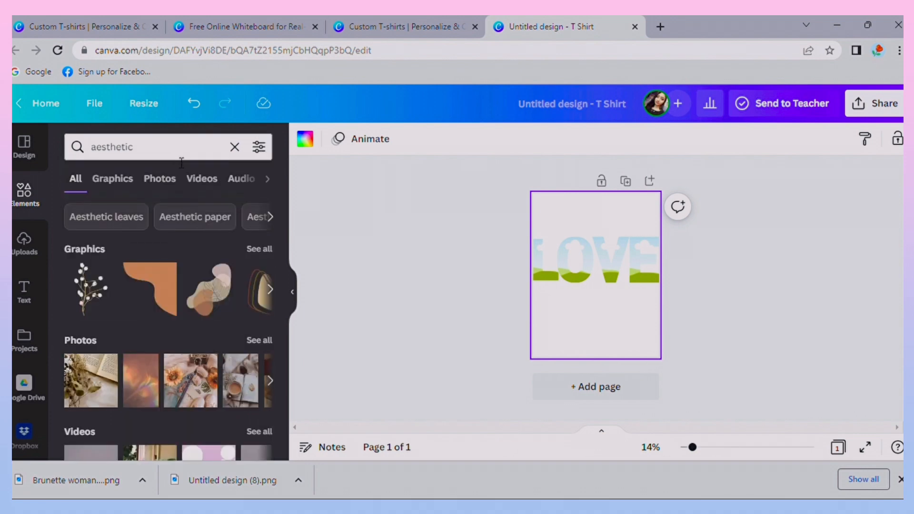
{"action": "left_click", "coordinate": [267, 251]}
{"action": "left_click", "coordinate": [235, 146]}
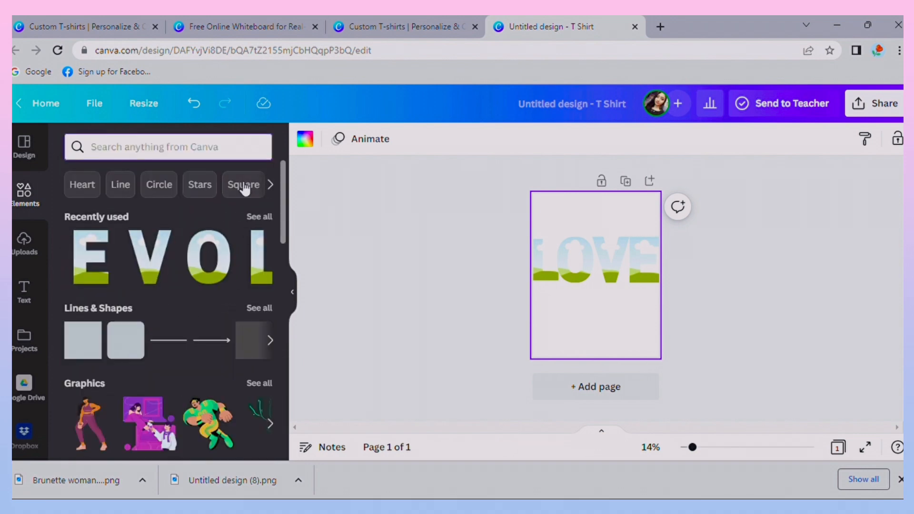
Search the elements for Aesthetic art and browse all the matching photos for textures to fill the letters.
{"action": "left_click", "coordinate": [227, 151]}
{"action": "type", "text": "aesthetic"}
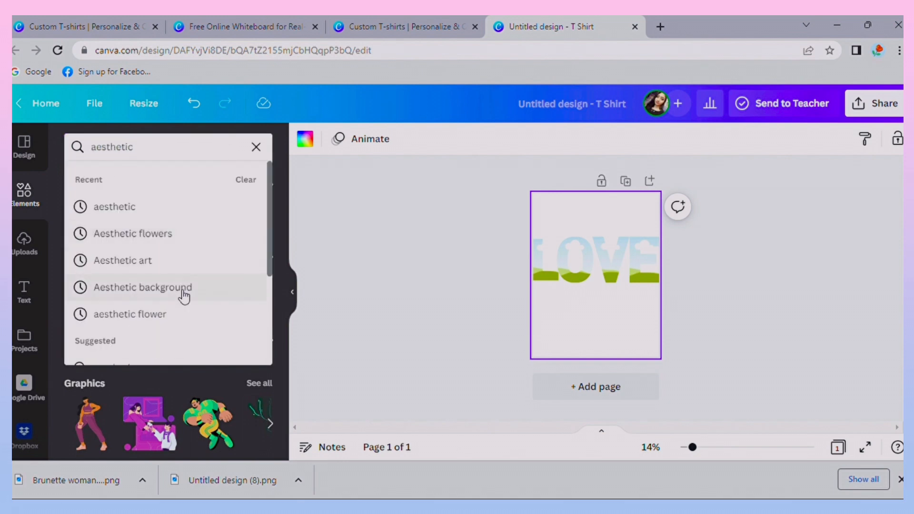
{"action": "left_click", "coordinate": [179, 258]}
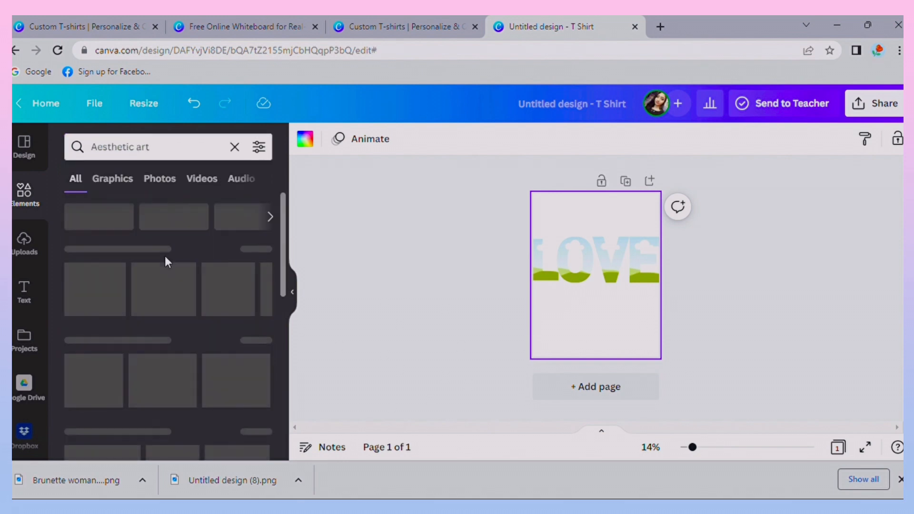
{"action": "left_click", "coordinate": [257, 340]}
{"action": "scroll", "coordinate": [181, 372], "scroll_direction": "down", "scroll_amount": 5}
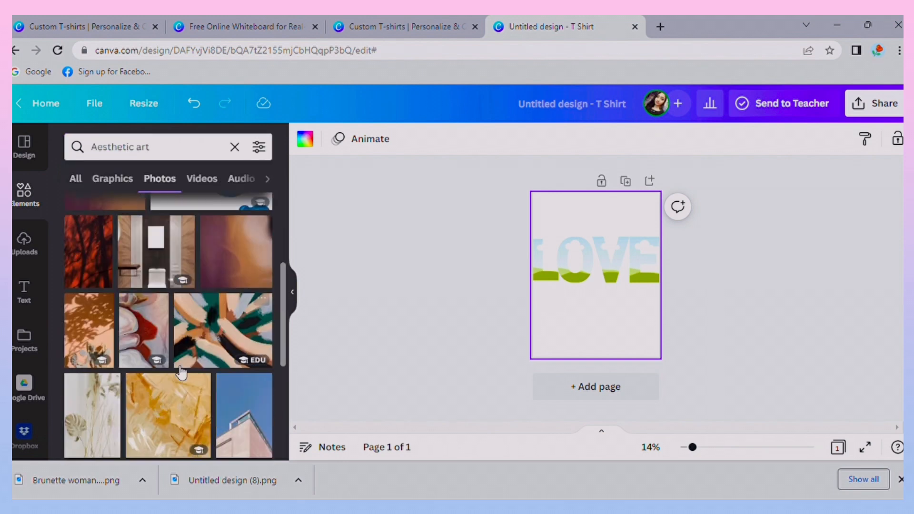
{"action": "scroll", "coordinate": [181, 371], "scroll_direction": "down", "scroll_amount": 10}
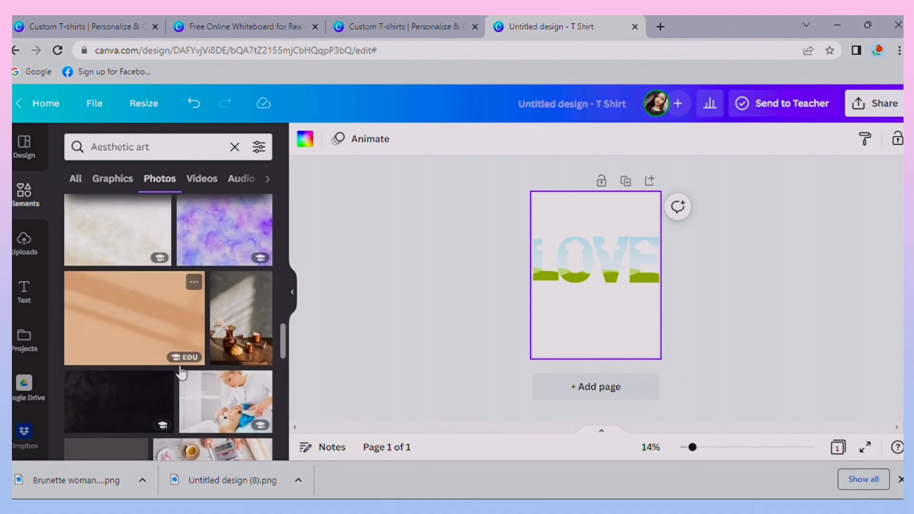
{"action": "scroll", "coordinate": [178, 371], "scroll_direction": "down", "scroll_amount": 10}
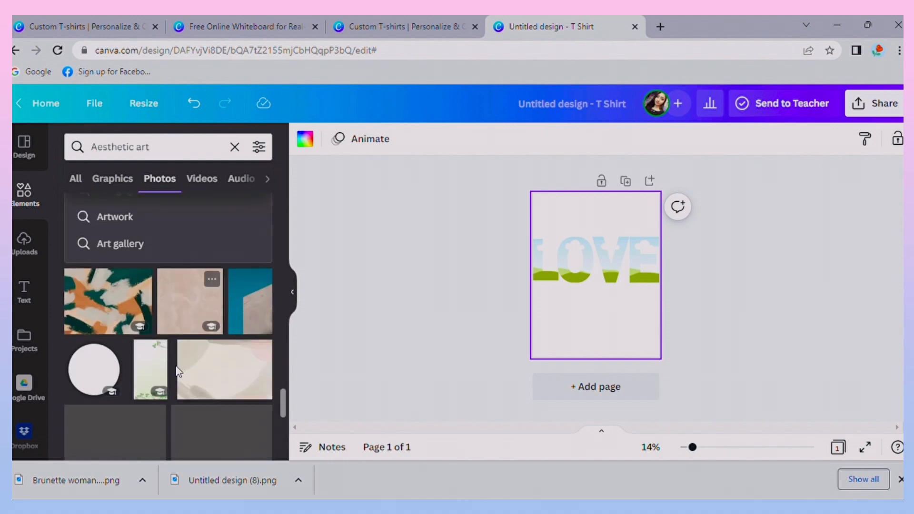
{"action": "scroll", "coordinate": [181, 373], "scroll_direction": "down", "scroll_amount": 10}
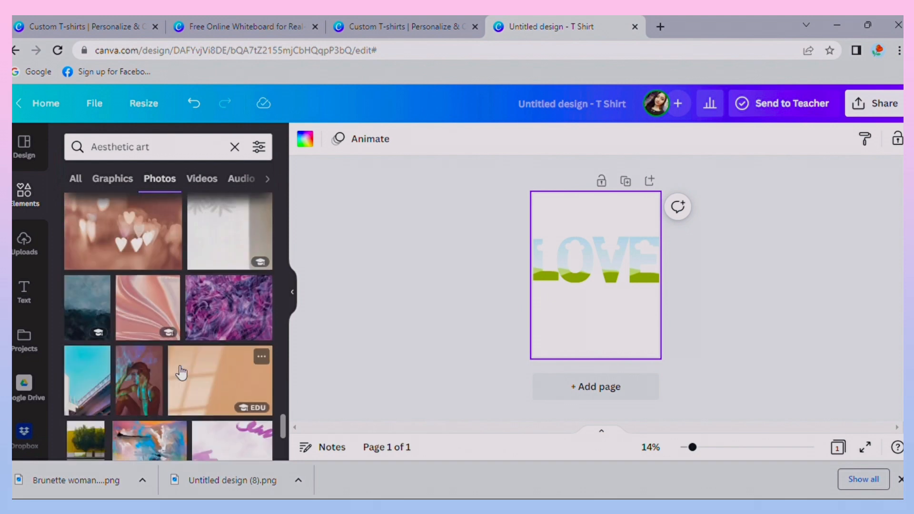
Fill the L and O frames with the purple crumpled-texture photo.
{"action": "left_click", "coordinate": [221, 274]}
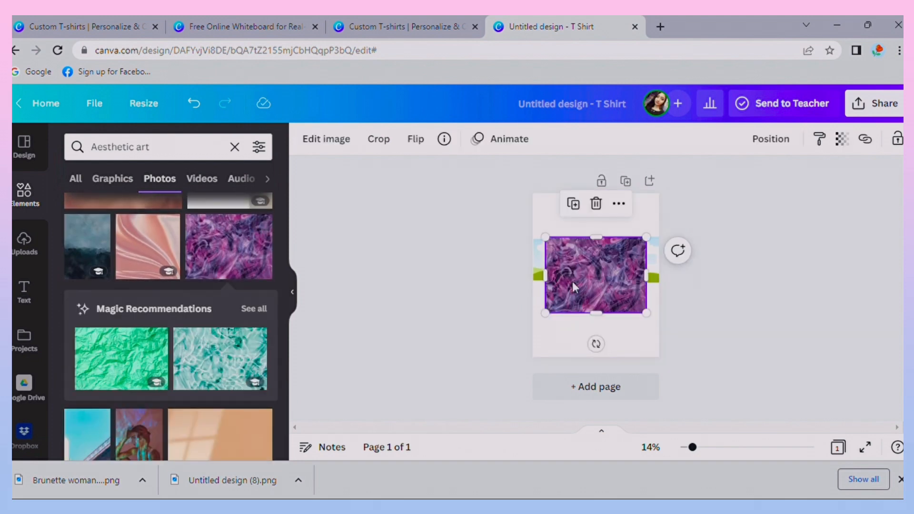
{"action": "left_click_drag", "start_coordinate": [600, 303], "coordinate": [523, 263]}
{"action": "left_click", "coordinate": [446, 265]}
{"action": "left_click", "coordinate": [214, 250]}
{"action": "left_click", "coordinate": [371, 273]}
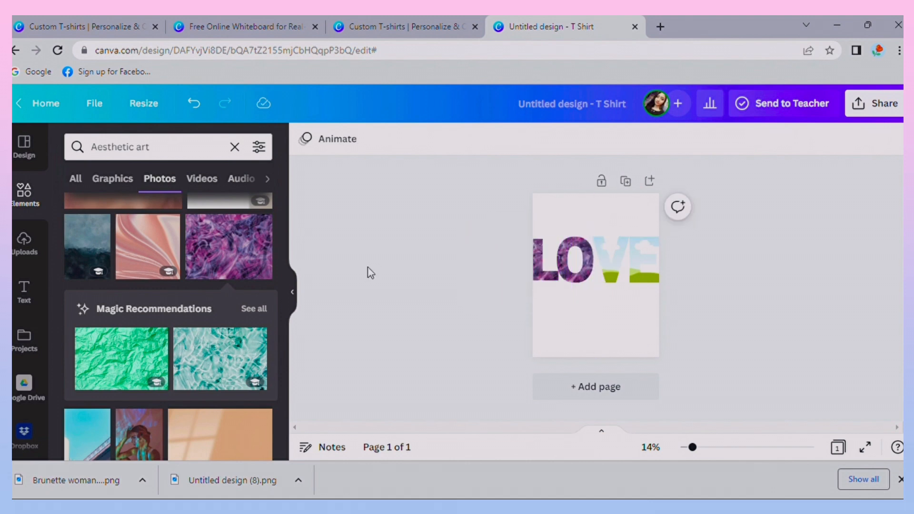
Fill the E frame with the same purple texture photo and delete the surplus copy.
{"action": "left_click", "coordinate": [229, 276]}
{"action": "left_click_drag", "start_coordinate": [586, 276], "coordinate": [628, 353]}
{"action": "left_click", "coordinate": [240, 268]}
{"action": "key", "text": "Delete"}
Find the green marbled photo among the results and fill the V frame with it.
{"action": "scroll", "coordinate": [259, 367], "scroll_direction": "down", "scroll_amount": 4}
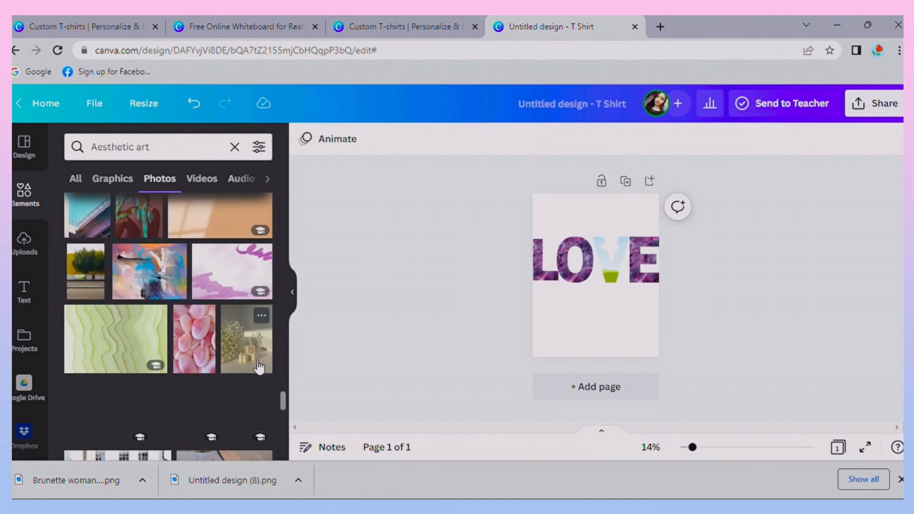
{"action": "scroll", "coordinate": [152, 334], "scroll_direction": "down", "scroll_amount": 10}
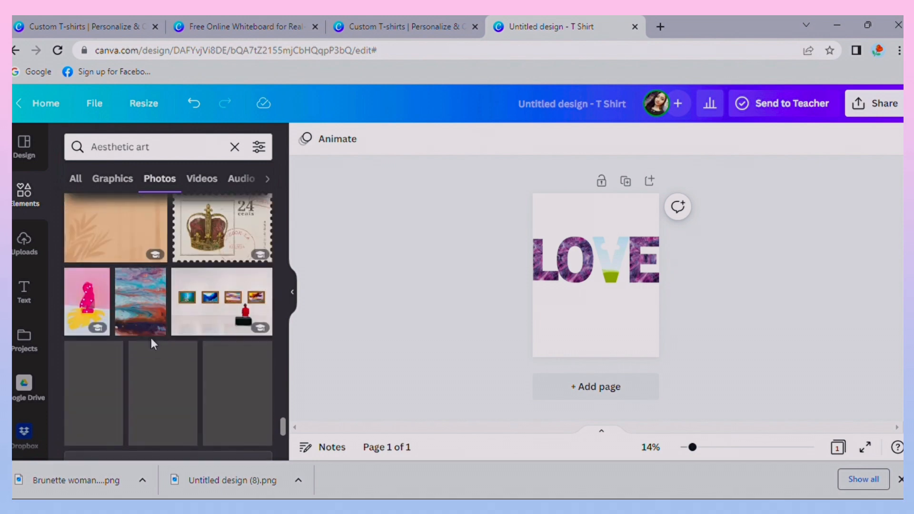
{"action": "scroll", "coordinate": [153, 343], "scroll_direction": "down", "scroll_amount": 6}
{"action": "left_click", "coordinate": [212, 329]}
{"action": "left_click_drag", "start_coordinate": [621, 296], "coordinate": [619, 267]}
{"action": "left_click", "coordinate": [626, 321]}
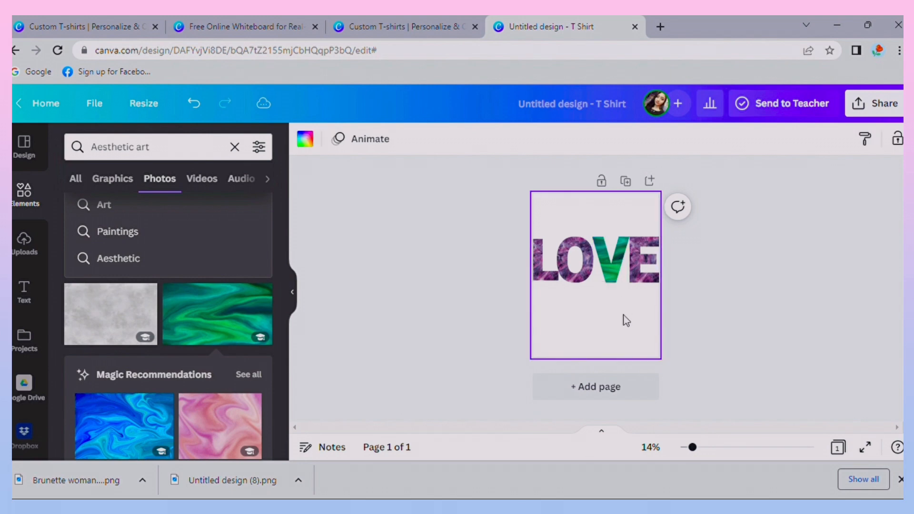
Fill the V and O frames with the pink marbled photo from the Magic Recommendations.
{"action": "scroll", "coordinate": [166, 333], "scroll_direction": "down", "scroll_amount": 5}
{"action": "scroll", "coordinate": [166, 333], "scroll_direction": "up", "scroll_amount": 1}
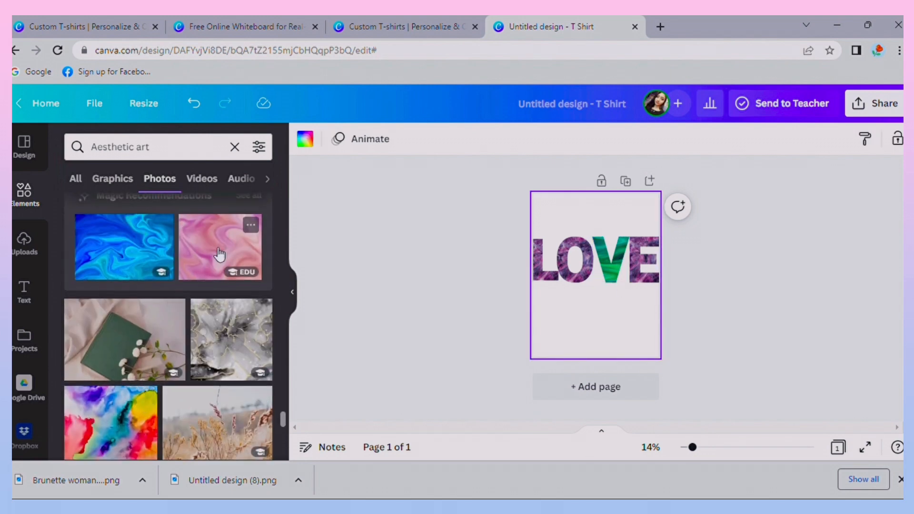
{"action": "left_click_drag", "start_coordinate": [220, 245], "coordinate": [619, 262]}
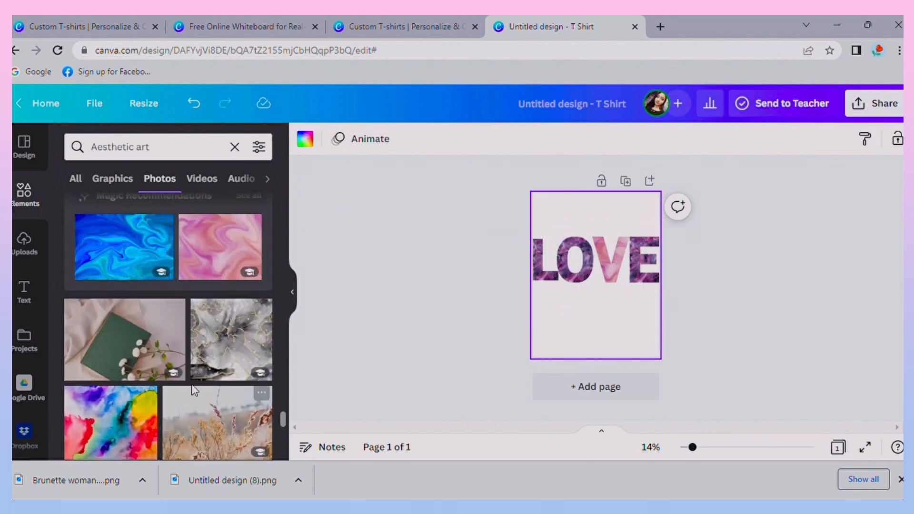
{"action": "scroll", "coordinate": [194, 389], "scroll_direction": "up", "scroll_amount": 1}
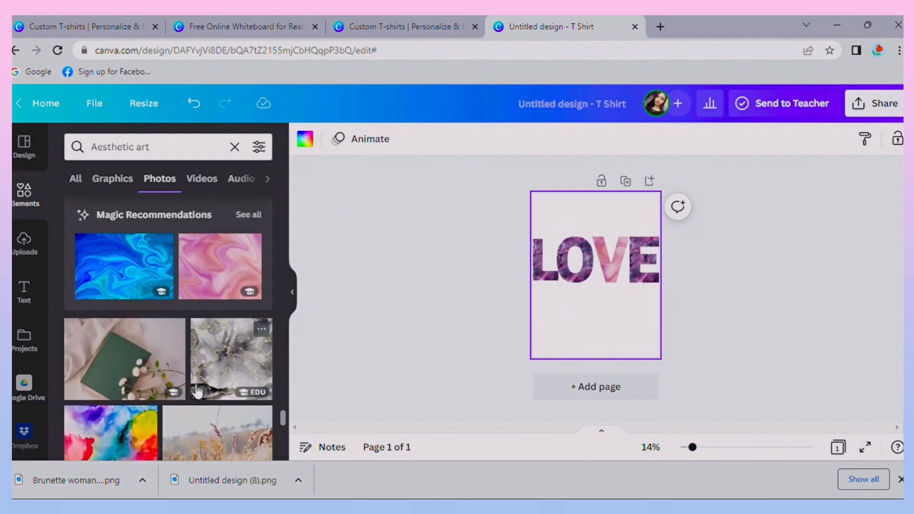
{"action": "left_click", "coordinate": [225, 276]}
{"action": "left_click_drag", "start_coordinate": [599, 304], "coordinate": [571, 288]}
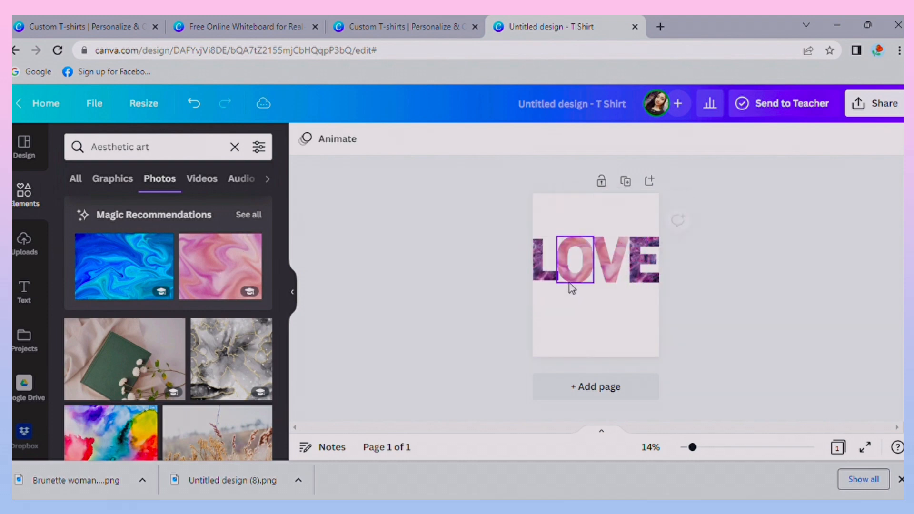
Find the purple crumpled-texture photo again and replace the V frame's fill with it.
{"action": "left_click", "coordinate": [617, 280]}
{"action": "scroll", "coordinate": [265, 302], "scroll_direction": "up", "scroll_amount": 4}
{"action": "scroll", "coordinate": [265, 299], "scroll_direction": "down", "scroll_amount": 10}
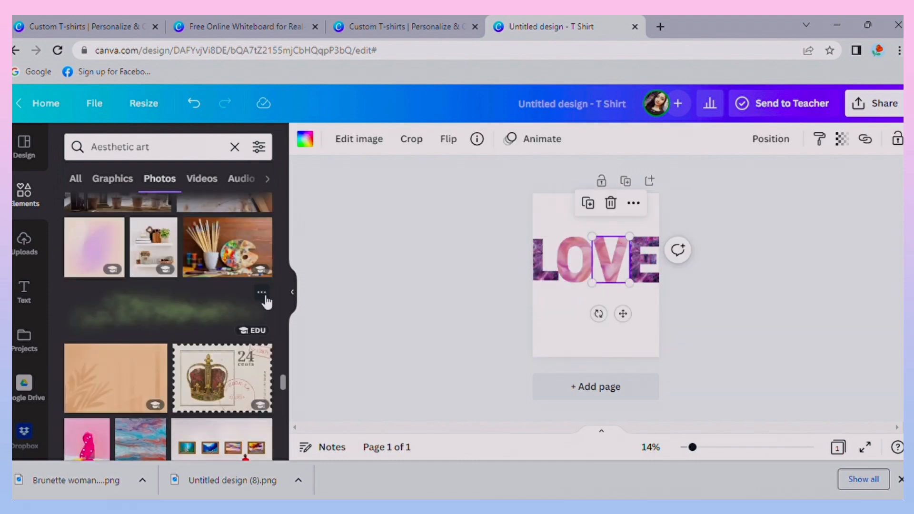
{"action": "left_click_drag", "start_coordinate": [209, 286], "coordinate": [614, 296]}
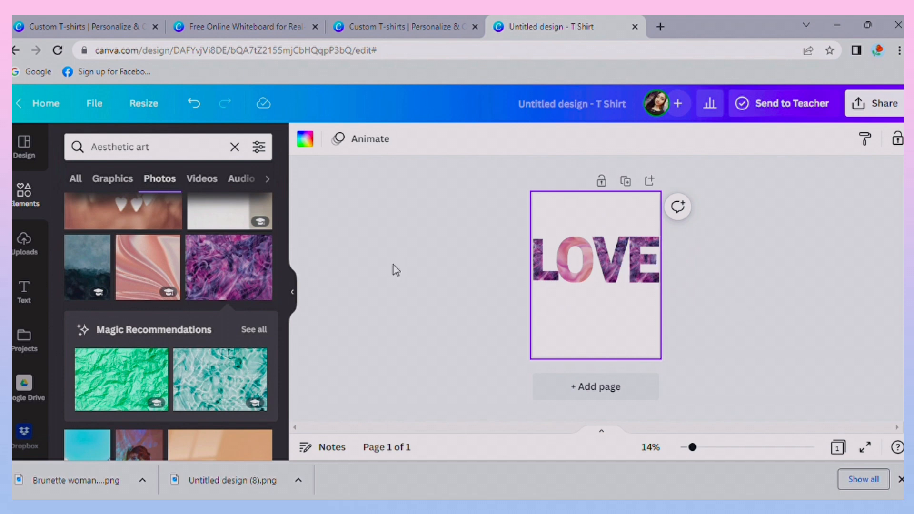
Try salmon and mauve photo colours as the page background, and settle on the custom light pink #FAD8FA.
{"action": "left_click", "coordinate": [305, 140]}
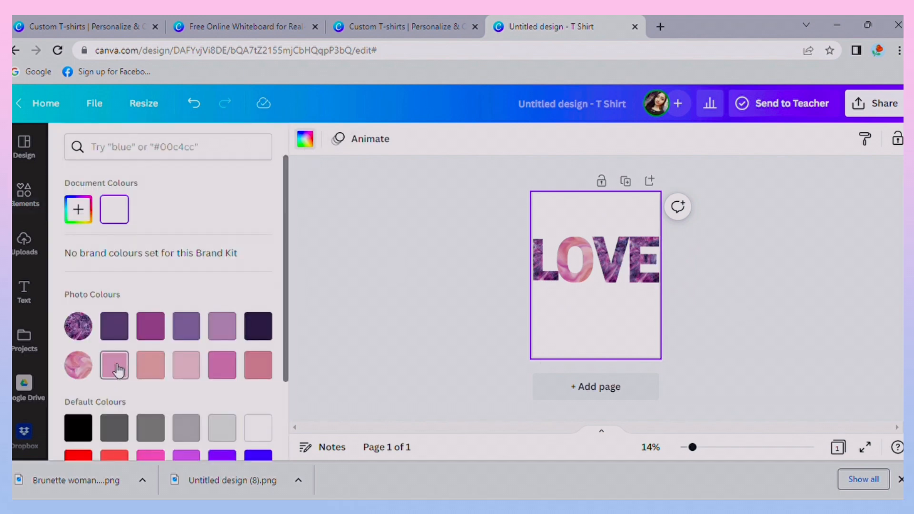
{"action": "left_click", "coordinate": [160, 369]}
{"action": "left_click", "coordinate": [223, 328]}
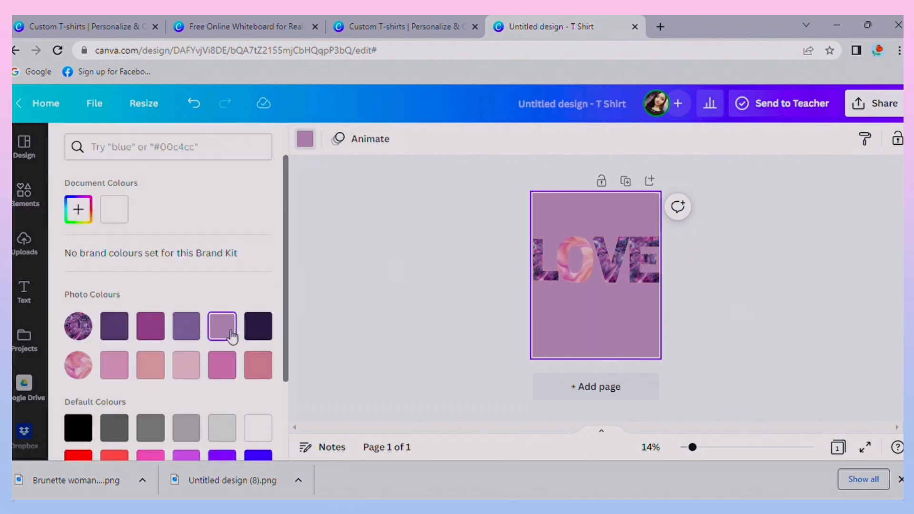
{"action": "scroll", "coordinate": [240, 361], "scroll_direction": "down", "scroll_amount": 2}
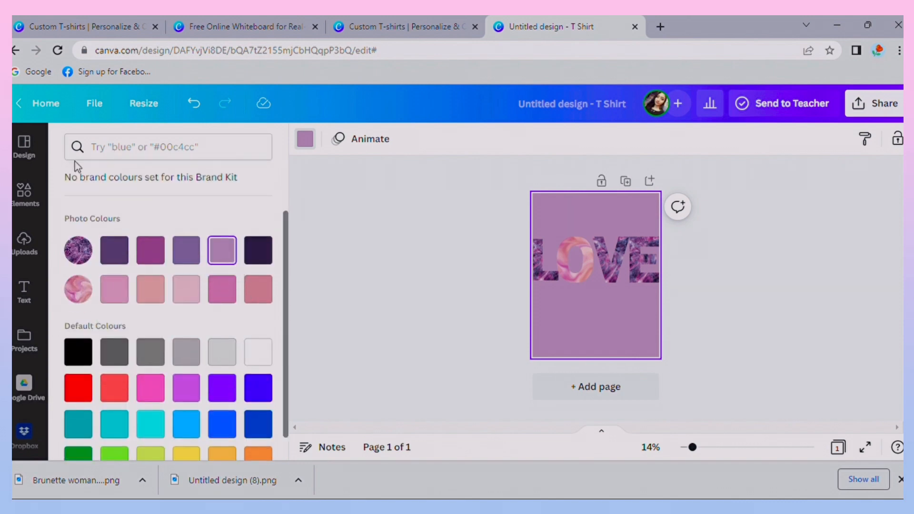
{"action": "scroll", "coordinate": [119, 269], "scroll_direction": "up", "scroll_amount": 2}
{"action": "left_click", "coordinate": [80, 213]}
{"action": "mouse_move", "coordinate": [146, 267]}
{"action": "left_mouse_down"}
{"action": "mouse_move", "coordinate": [91, 245]}
{"action": "mouse_move", "coordinate": [116, 244]}
{"action": "mouse_move", "coordinate": [115, 274]}
{"action": "mouse_move", "coordinate": [95, 286]}
{"action": "mouse_move", "coordinate": [94, 243]}
{"action": "mouse_move", "coordinate": [109, 247]}
{"action": "mouse_move", "coordinate": [99, 244]}
{"action": "left_mouse_up"}
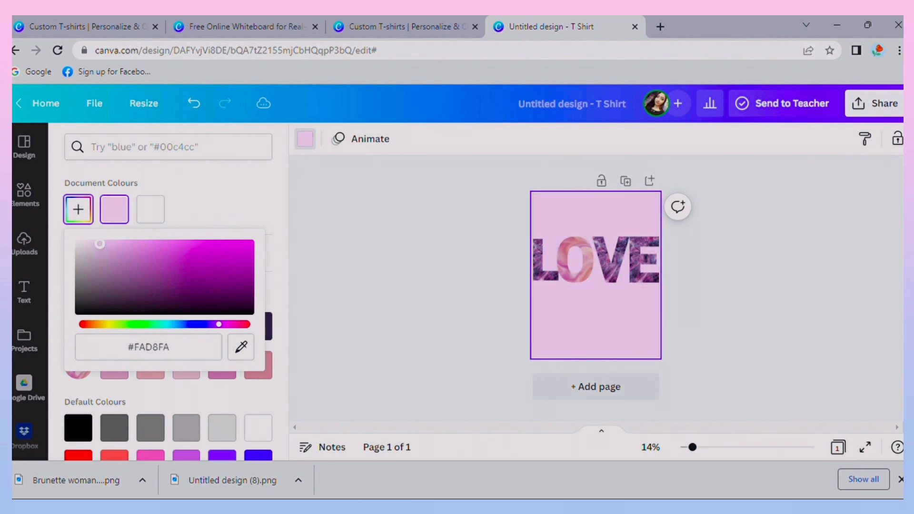
{"action": "left_click", "coordinate": [392, 320]}
{"action": "left_click", "coordinate": [392, 320]}
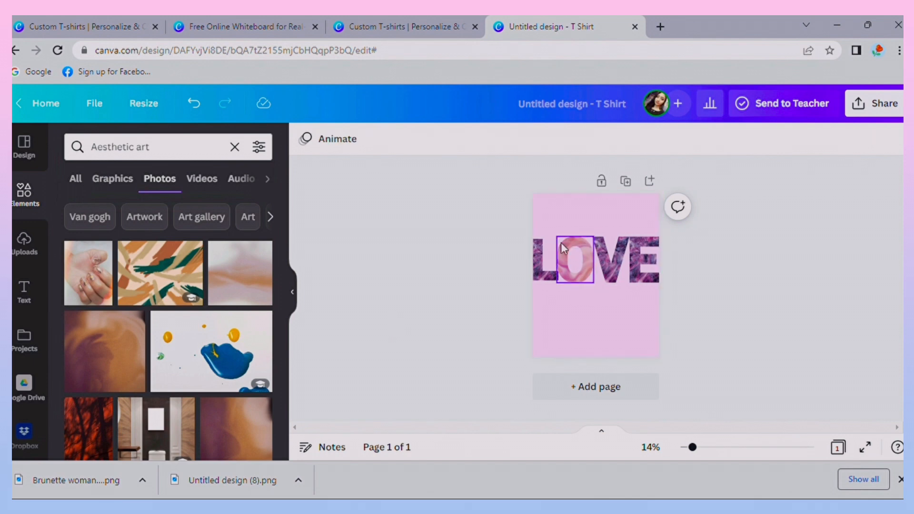
Enlarge the letter L slightly so its top lines up with the other letters of LOVE.
{"action": "left_click", "coordinate": [539, 247]}
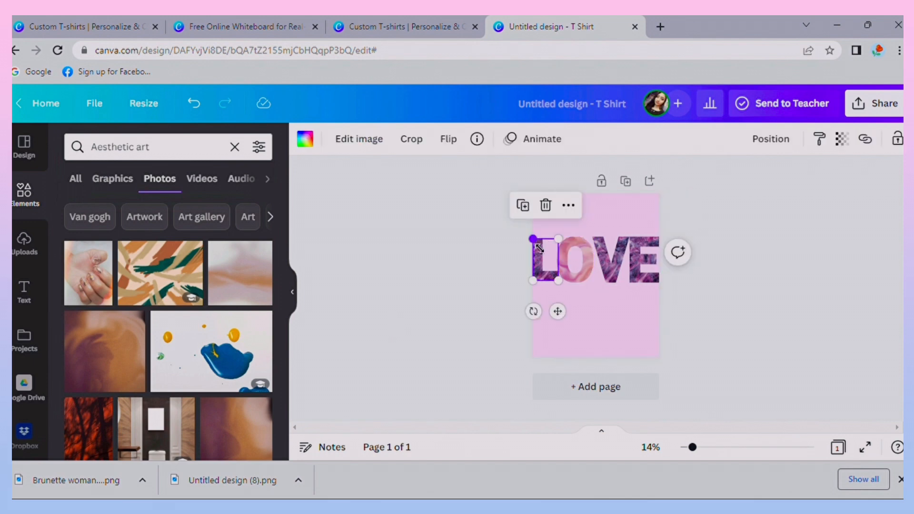
{"action": "left_click_drag", "start_coordinate": [533, 240], "coordinate": [532, 236]}
{"action": "left_click", "coordinate": [506, 264]}
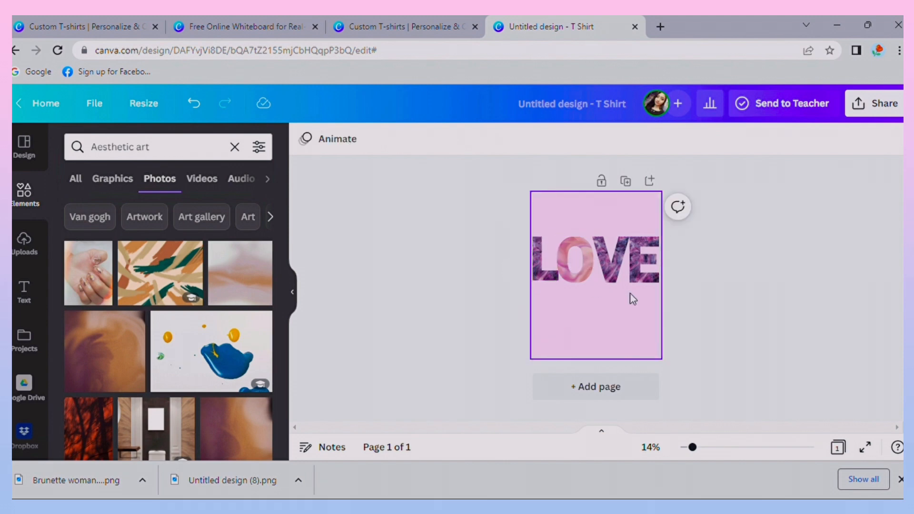
Rename the design as Tshirt and download it as a PNG.
{"action": "left_click", "coordinate": [609, 106]}
{"action": "key", "text": "BackSpace"}
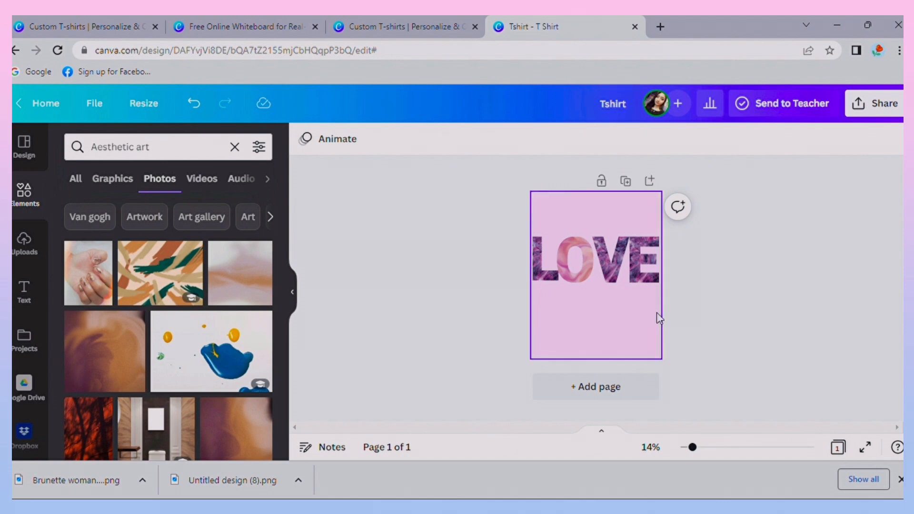
{"action": "left_click", "coordinate": [873, 114]}
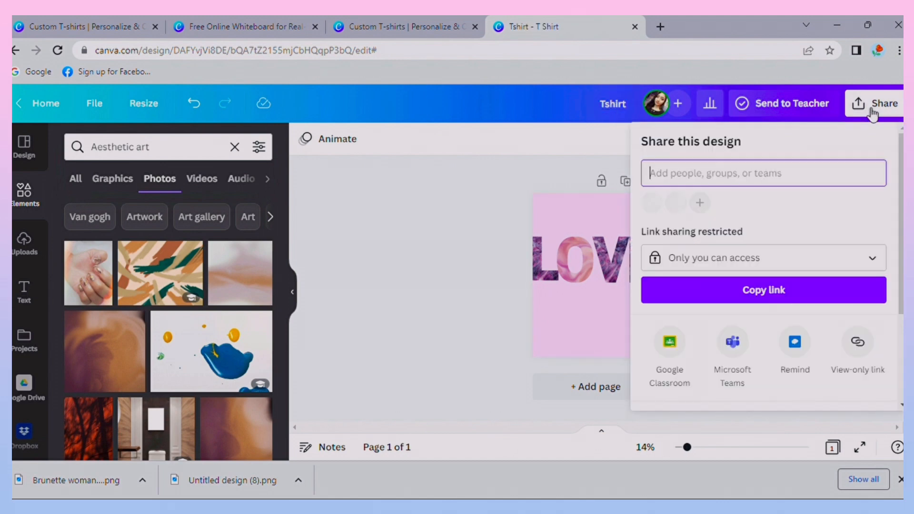
{"action": "scroll", "coordinate": [771, 286], "scroll_direction": "down", "scroll_amount": 3}
{"action": "left_click", "coordinate": [769, 288]}
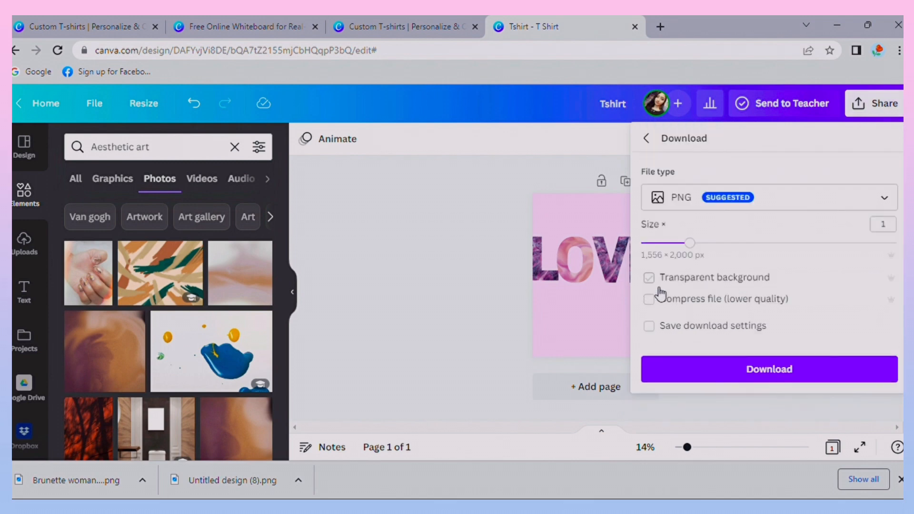
{"action": "left_click", "coordinate": [661, 370]}
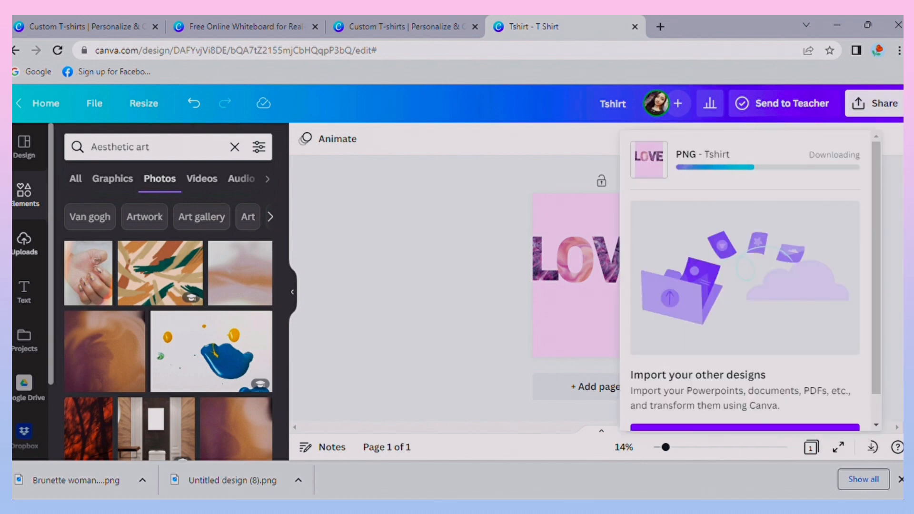
Return to the Canva home page and open Smartmockups at its mockup categories.
{"action": "left_click", "coordinate": [39, 104]}
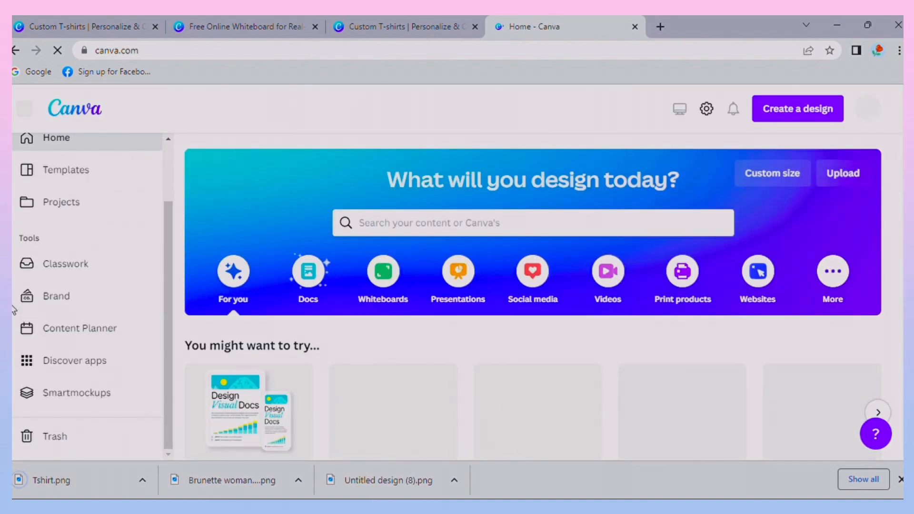
{"action": "scroll", "coordinate": [204, 357], "scroll_direction": "down", "scroll_amount": 3}
{"action": "left_click", "coordinate": [98, 395]}
{"action": "scroll", "coordinate": [310, 366], "scroll_direction": "down", "scroll_amount": 3}
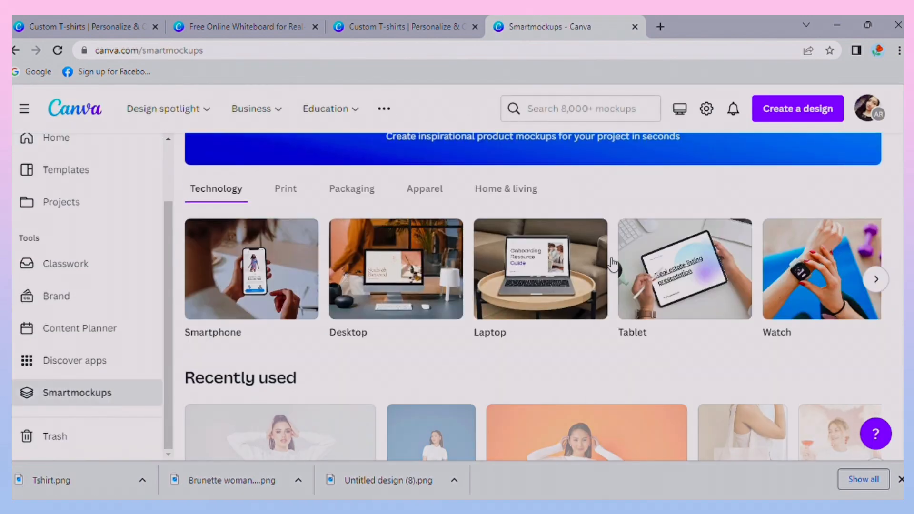
Browse the print mockups, open the Frames collection and choose the white frame standing beside the potted aloe.
{"action": "left_click", "coordinate": [299, 189]}
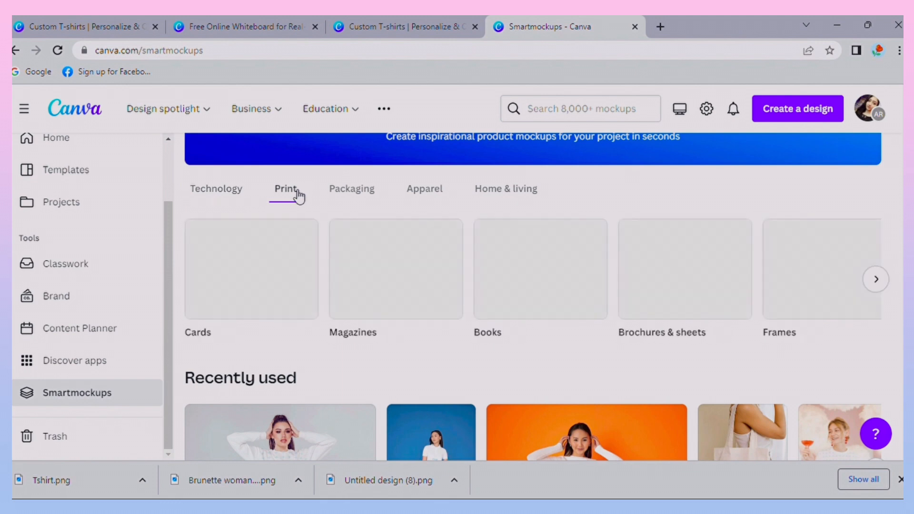
{"action": "scroll", "coordinate": [484, 328], "scroll_direction": "right", "scroll_amount": 3}
{"action": "scroll", "coordinate": [484, 328], "scroll_direction": "right", "scroll_amount": 3}
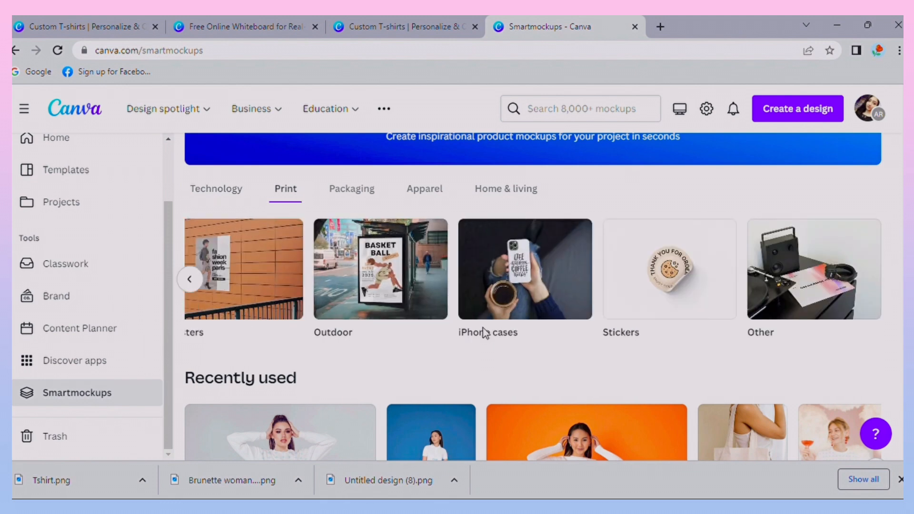
{"action": "scroll", "coordinate": [484, 329], "scroll_direction": "left", "scroll_amount": 5}
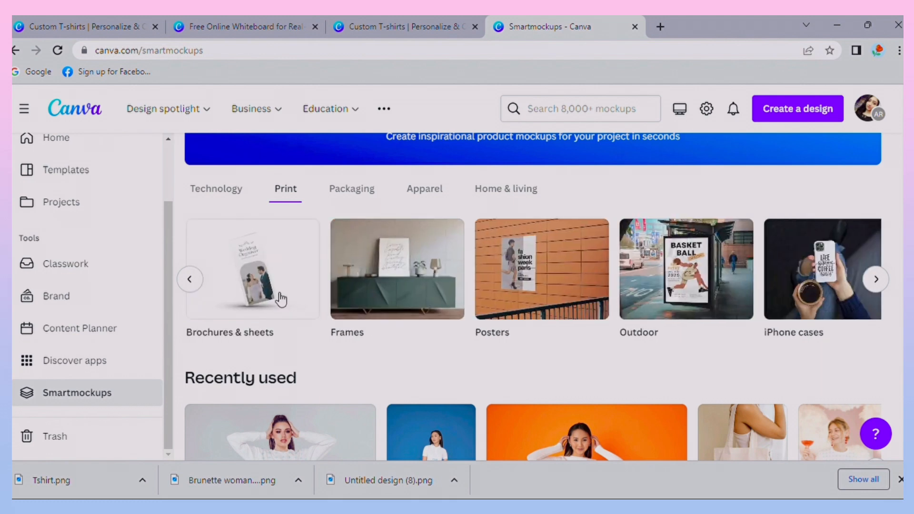
{"action": "left_click", "coordinate": [386, 292]}
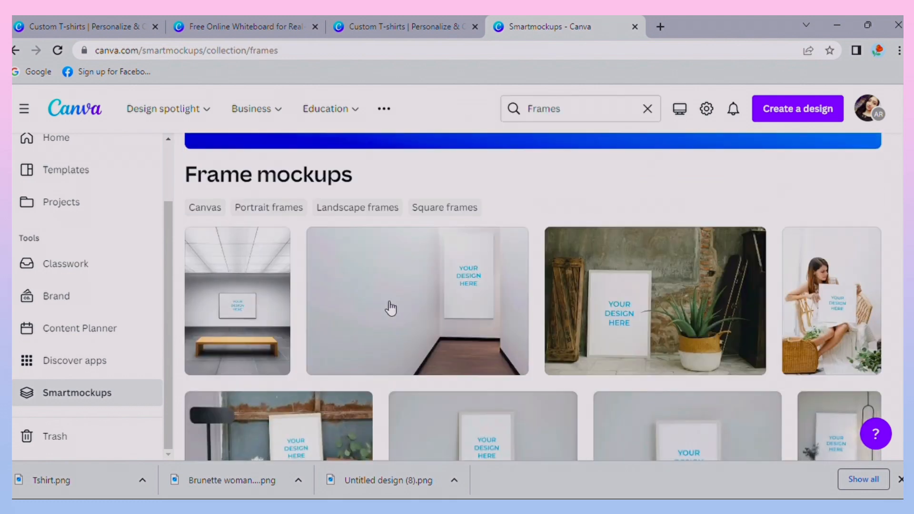
{"action": "scroll", "coordinate": [698, 261], "scroll_direction": "down", "scroll_amount": 2}
{"action": "left_click", "coordinate": [699, 261]}
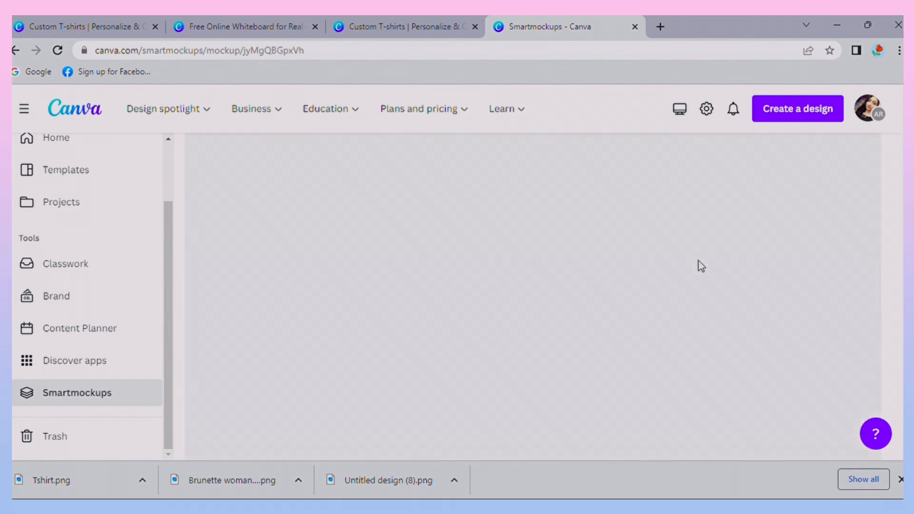
Upload Tshirt.png and select the LOVE design as the frame mockup's image.
{"action": "left_click", "coordinate": [710, 342]}
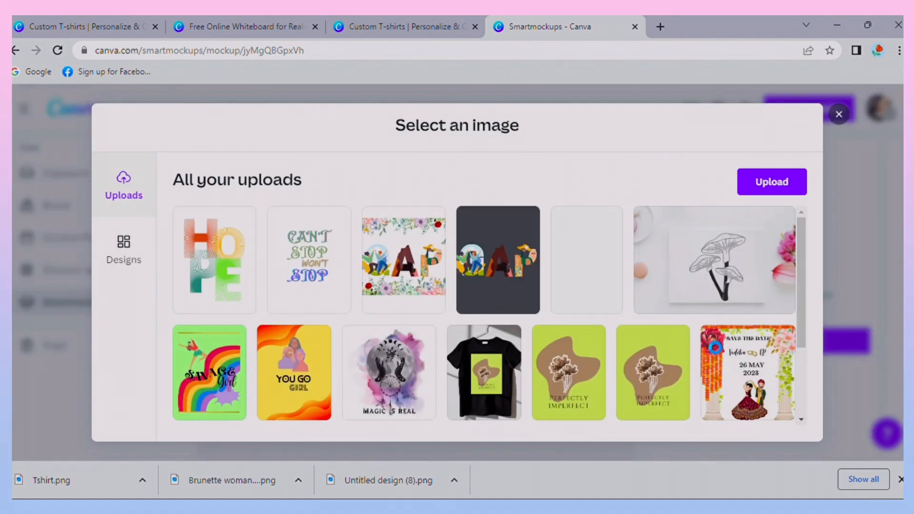
{"action": "left_click", "coordinate": [785, 192]}
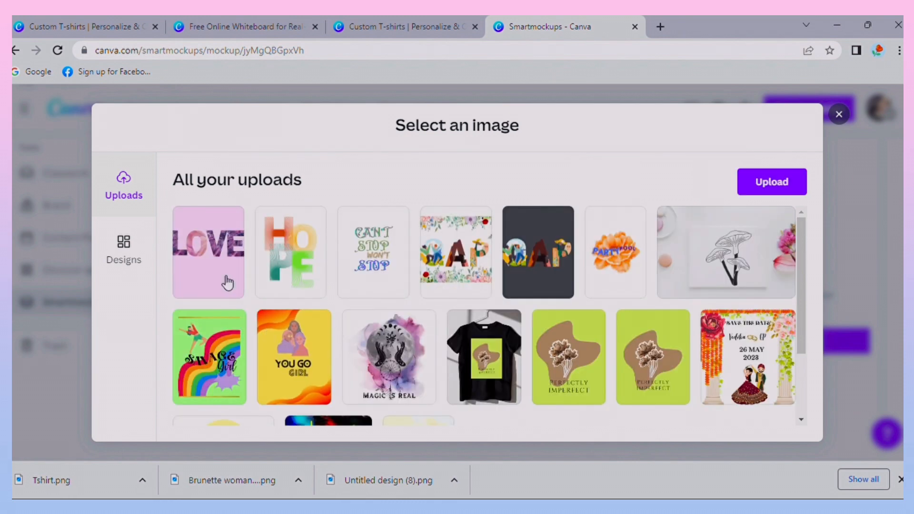
{"action": "left_click", "coordinate": [227, 281]}
{"action": "left_click", "coordinate": [484, 425]}
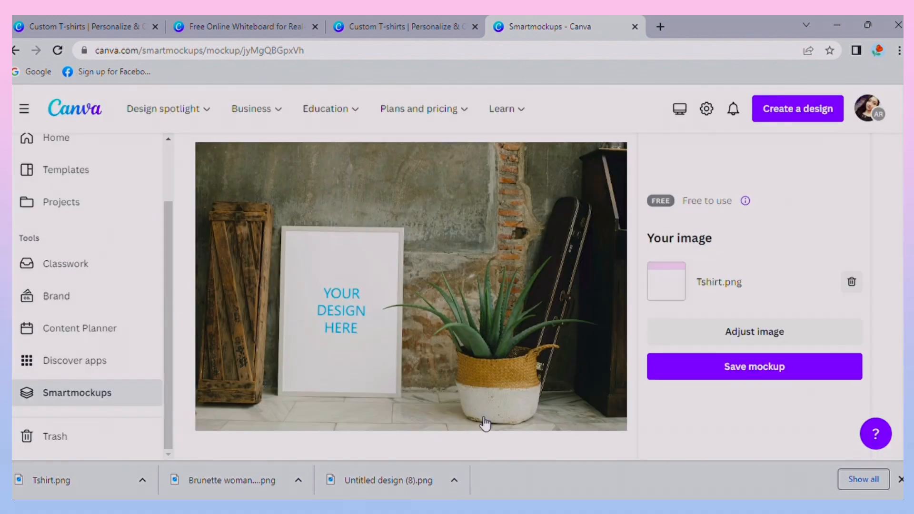
Scale the LOVE image to about 88%, centre it horizontally within the frame and save the adjustment.
{"action": "left_click", "coordinate": [743, 333]}
{"action": "left_click_drag", "start_coordinate": [328, 153], "coordinate": [330, 197]}
{"action": "left_click_drag", "start_coordinate": [448, 197], "coordinate": [438, 190]}
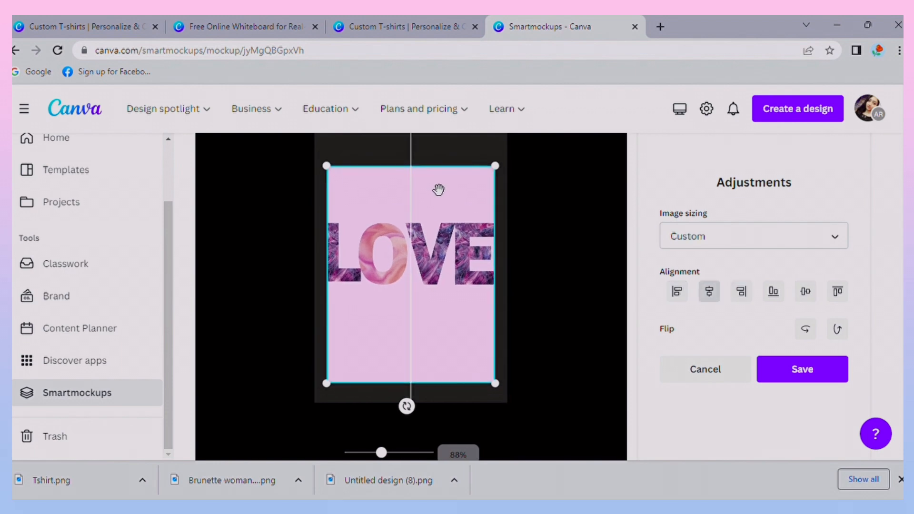
{"action": "left_click", "coordinate": [794, 376]}
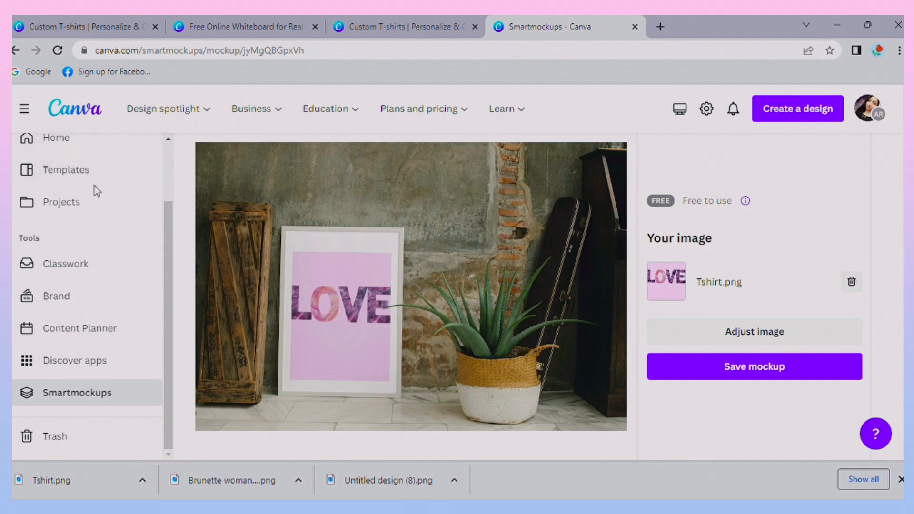
Choose a T-shirt mockup of a woman in jeans in a kitchen from the apparel mockups and open its image selection.
{"action": "left_click", "coordinate": [17, 50]}
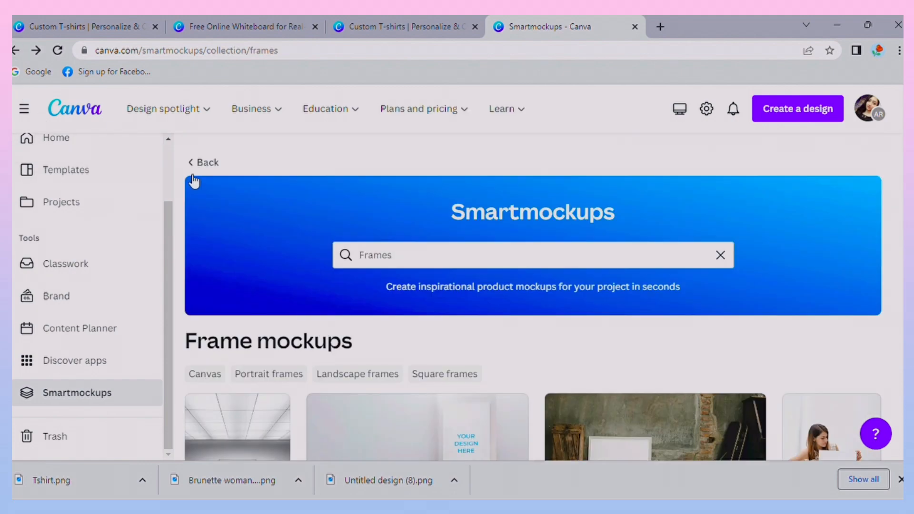
{"action": "left_click", "coordinate": [192, 163]}
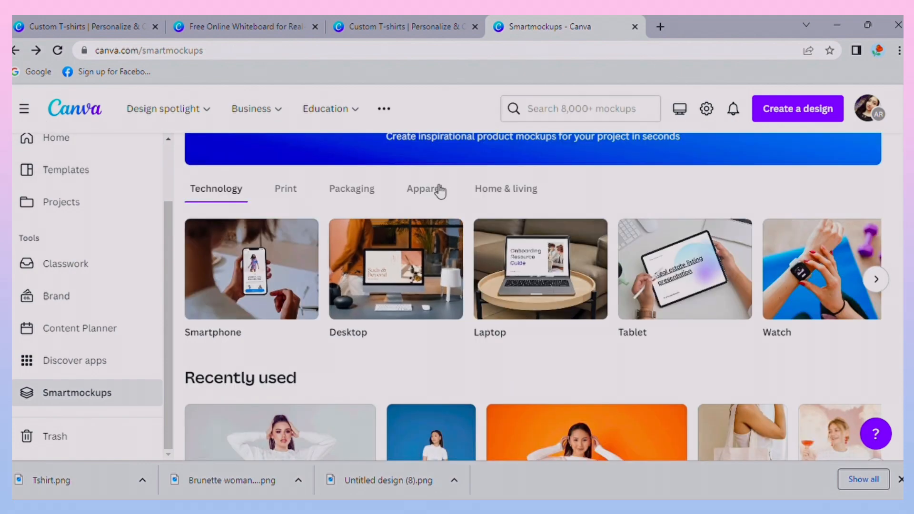
{"action": "left_click", "coordinate": [438, 188]}
{"action": "left_click", "coordinate": [412, 315]}
{"action": "scroll", "coordinate": [412, 314], "scroll_direction": "down", "scroll_amount": 10}
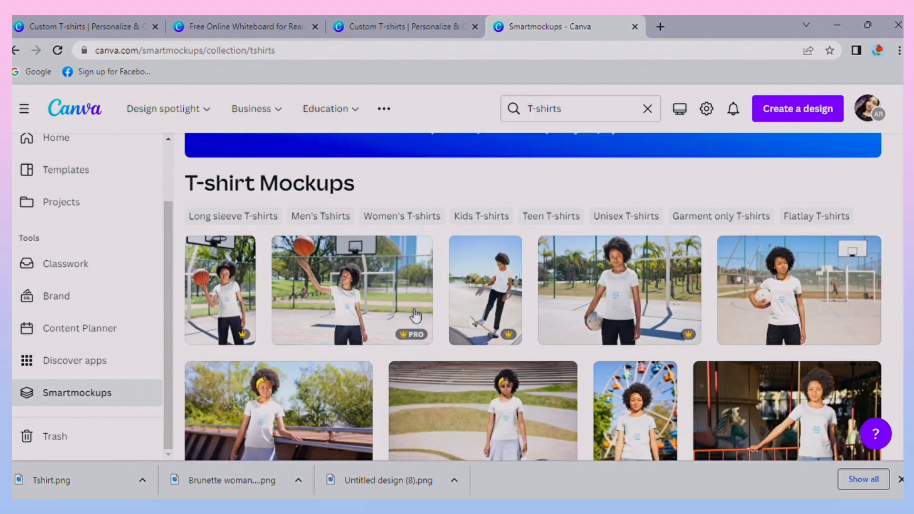
{"action": "scroll", "coordinate": [413, 315], "scroll_direction": "down", "scroll_amount": 10}
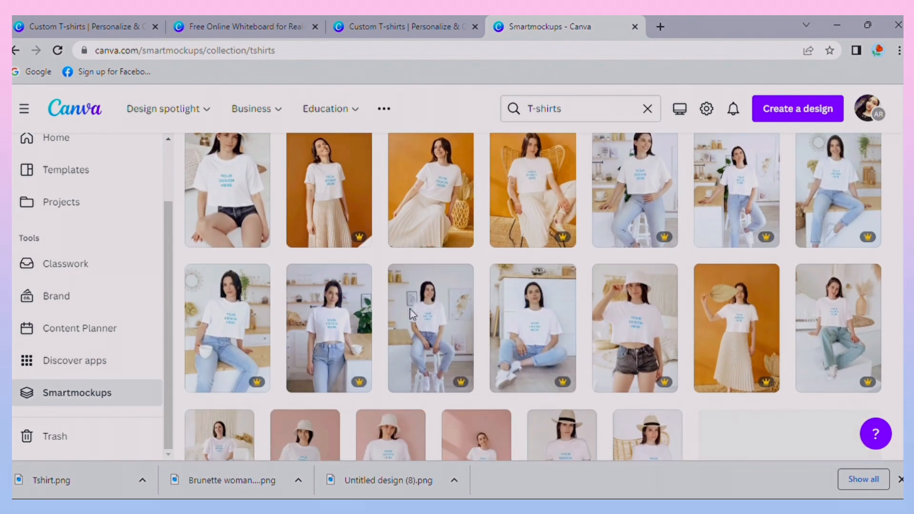
{"action": "left_click", "coordinate": [328, 341]}
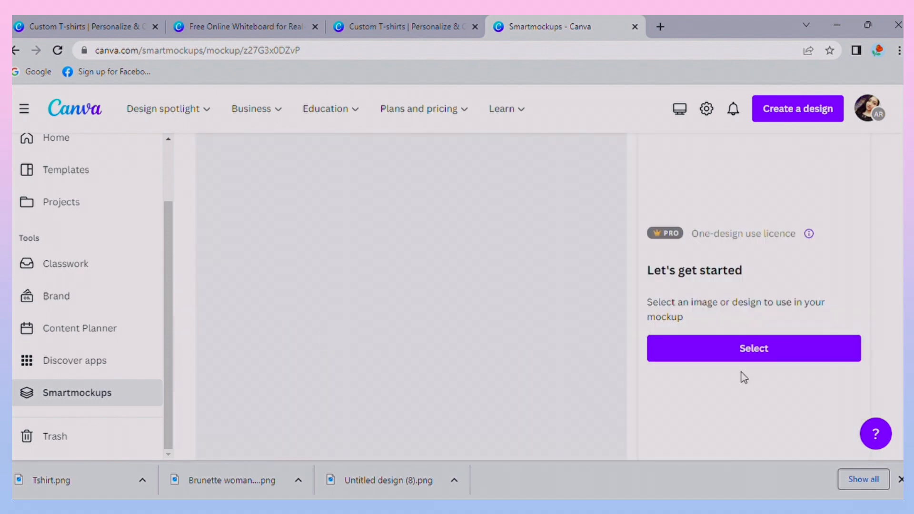
{"action": "left_click", "coordinate": [740, 357]}
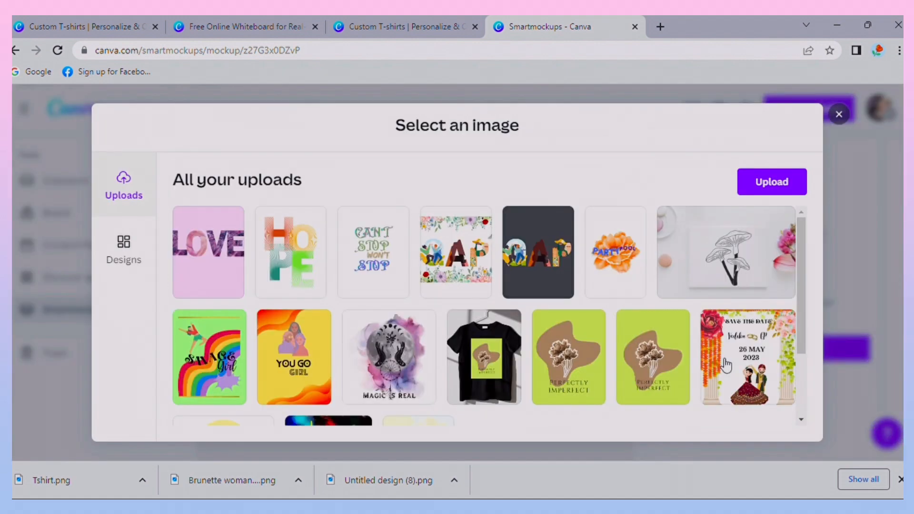
Place the LOVE design on the T-shirt mockup, shrink and centre it within the print area, and save the adjustment.
{"action": "left_click", "coordinate": [239, 253]}
{"action": "left_click", "coordinate": [490, 423]}
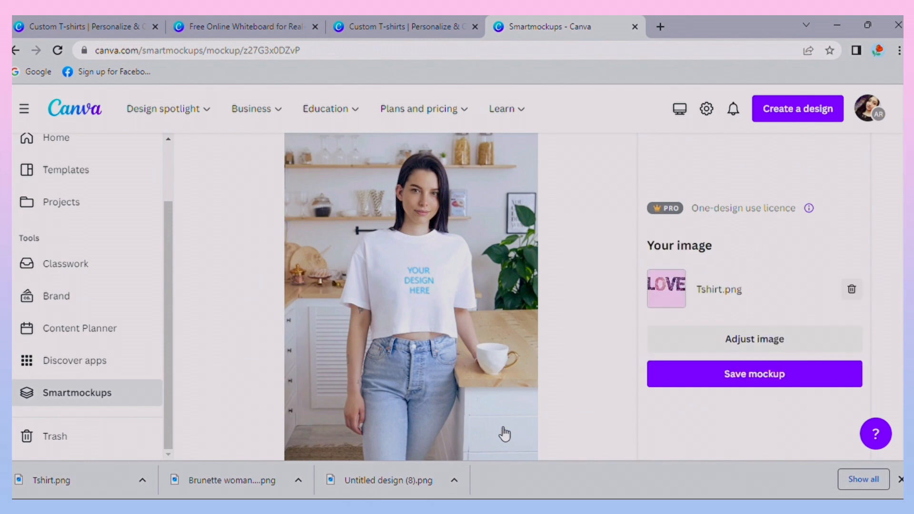
{"action": "left_click", "coordinate": [683, 340]}
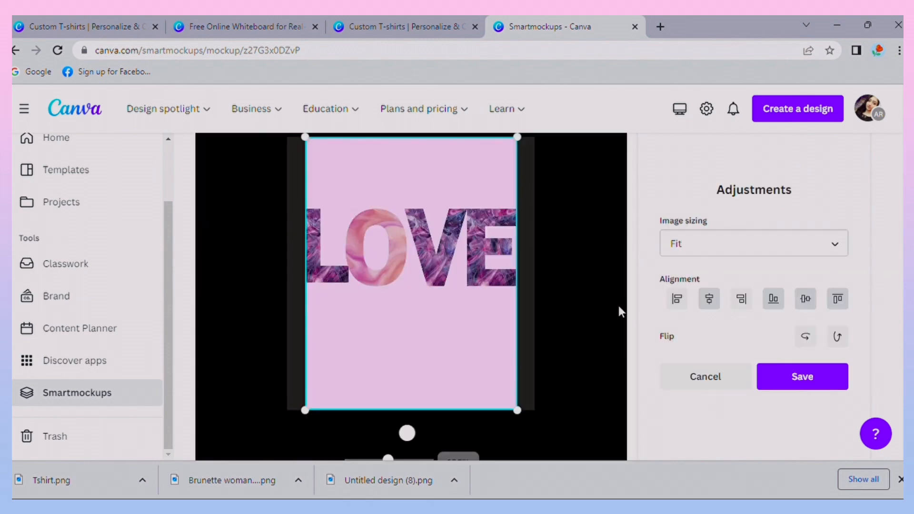
{"action": "left_click_drag", "start_coordinate": [305, 138], "coordinate": [322, 214]}
{"action": "left_click_drag", "start_coordinate": [467, 260], "coordinate": [452, 242]}
{"action": "left_click_drag", "start_coordinate": [510, 406], "coordinate": [500, 384]}
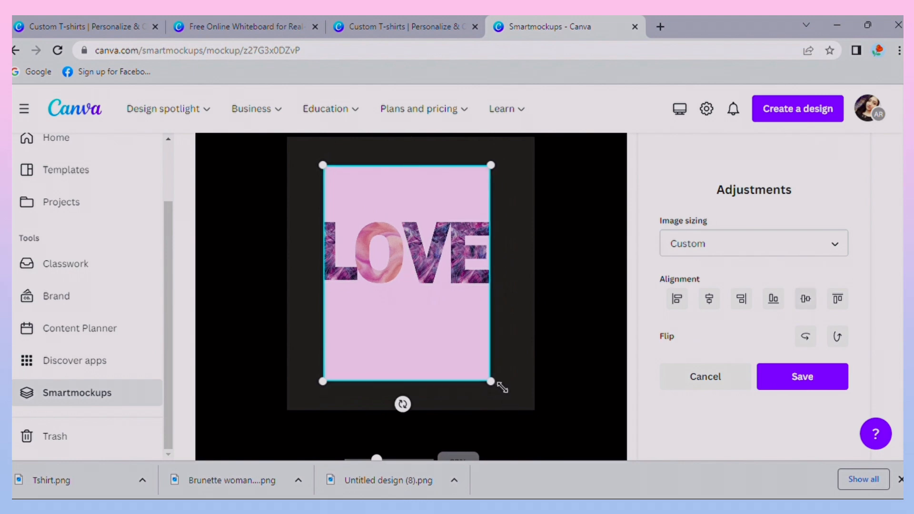
{"action": "left_click_drag", "start_coordinate": [437, 335], "coordinate": [446, 336]}
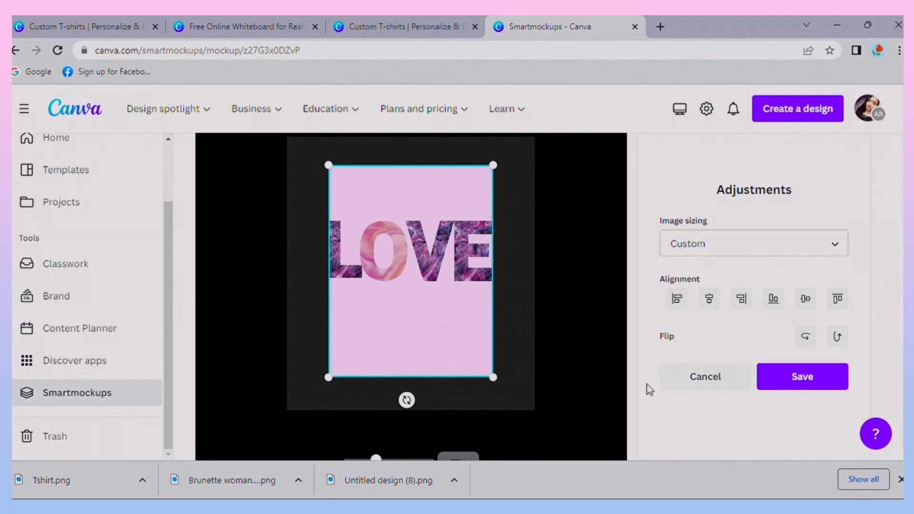
{"action": "left_click", "coordinate": [814, 387]}
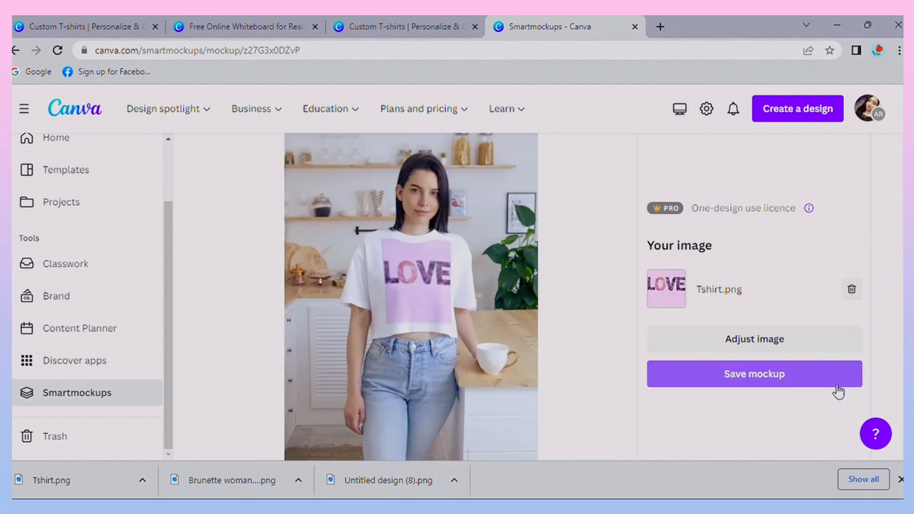
Shrink the LOVE image further, centre it horizontally on the T-shirt mockup and save the adjustment.
{"action": "left_click", "coordinate": [780, 341]}
{"action": "left_click_drag", "start_coordinate": [343, 180], "coordinate": [361, 220]}
{"action": "left_click_drag", "start_coordinate": [431, 252], "coordinate": [418, 230]}
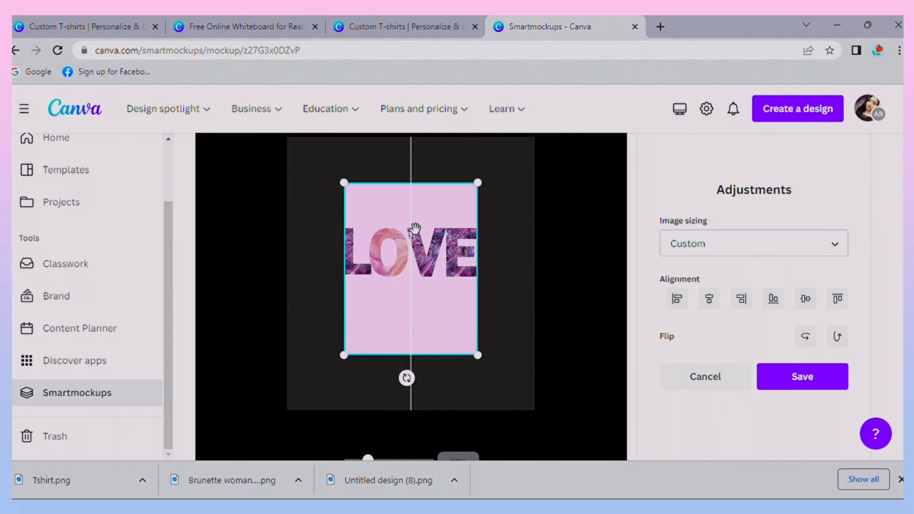
{"action": "left_click", "coordinate": [790, 375]}
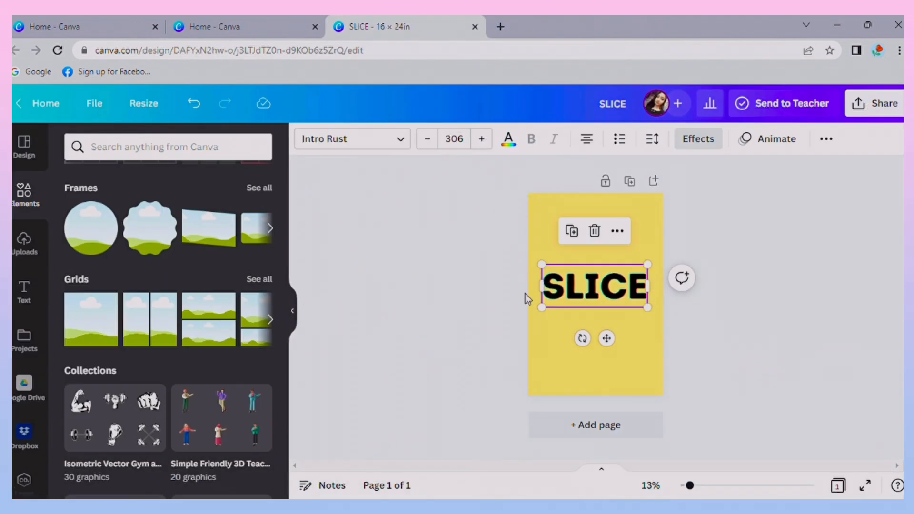
Download the SLICE design as a PNG file.
{"action": "left_click", "coordinate": [874, 109]}
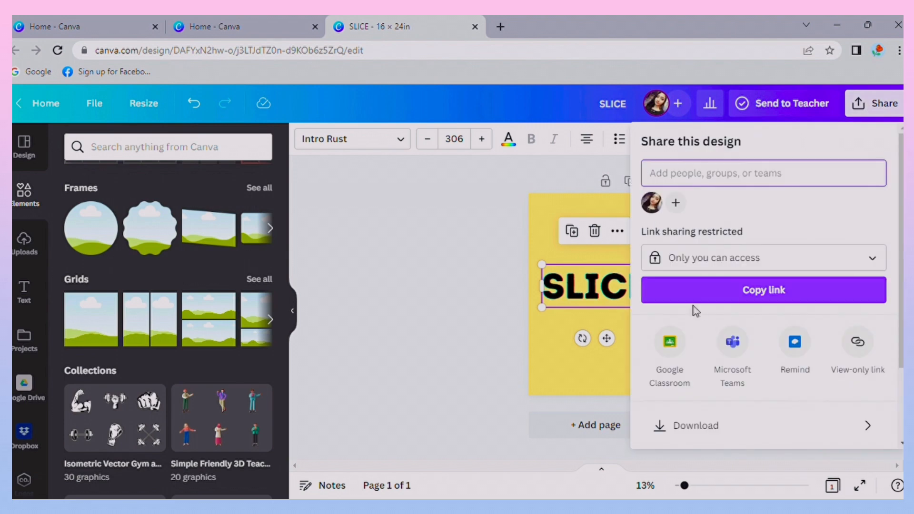
{"action": "scroll", "coordinate": [693, 315], "scroll_direction": "down", "scroll_amount": 2}
{"action": "left_click", "coordinate": [690, 327]}
{"action": "left_click", "coordinate": [723, 370]}
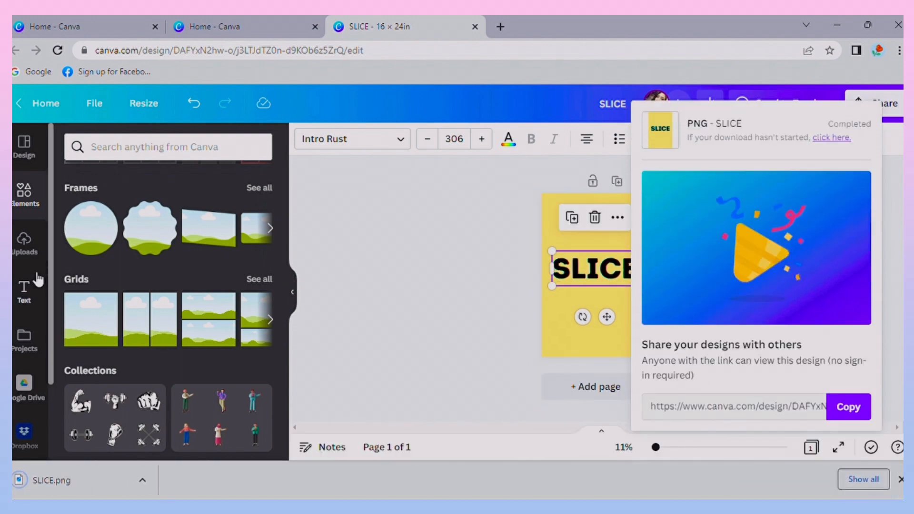
Return to the home page and create a new custom-size design of 16 × 24 in.
{"action": "left_click", "coordinate": [38, 103]}
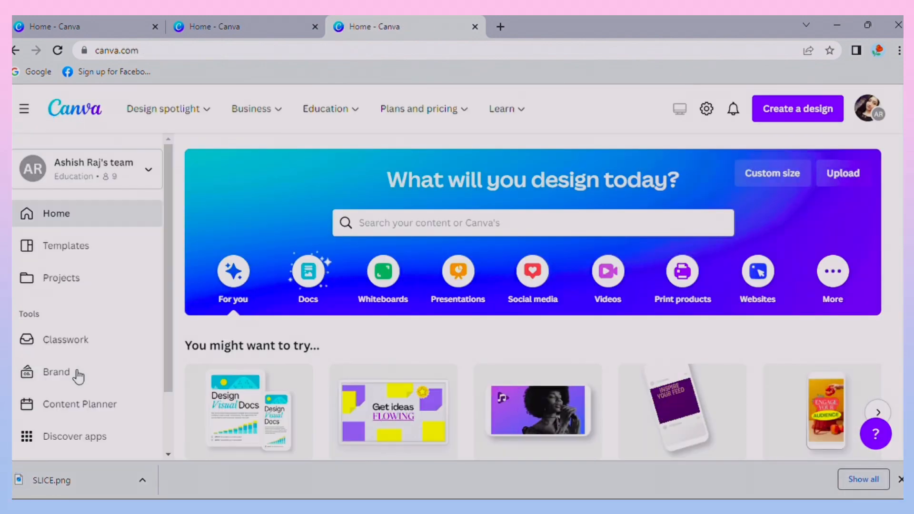
{"action": "scroll", "coordinate": [449, 356], "scroll_direction": "down", "scroll_amount": 3}
{"action": "scroll", "coordinate": [449, 356], "scroll_direction": "up", "scroll_amount": 5}
{"action": "left_click", "coordinate": [795, 110]}
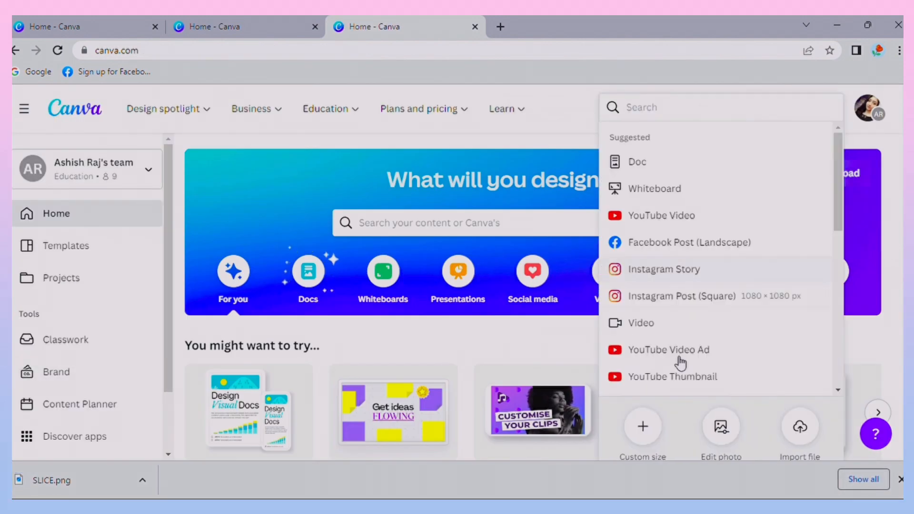
{"action": "left_click", "coordinate": [646, 431]}
{"action": "left_click", "coordinate": [648, 264]}
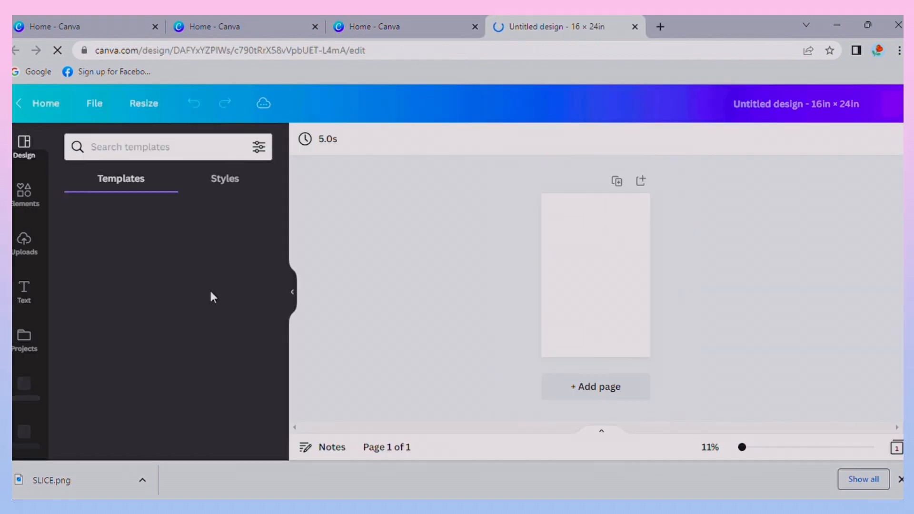
Upload SLICE.png to the image uploads of the new design.
{"action": "left_click", "coordinate": [23, 244]}
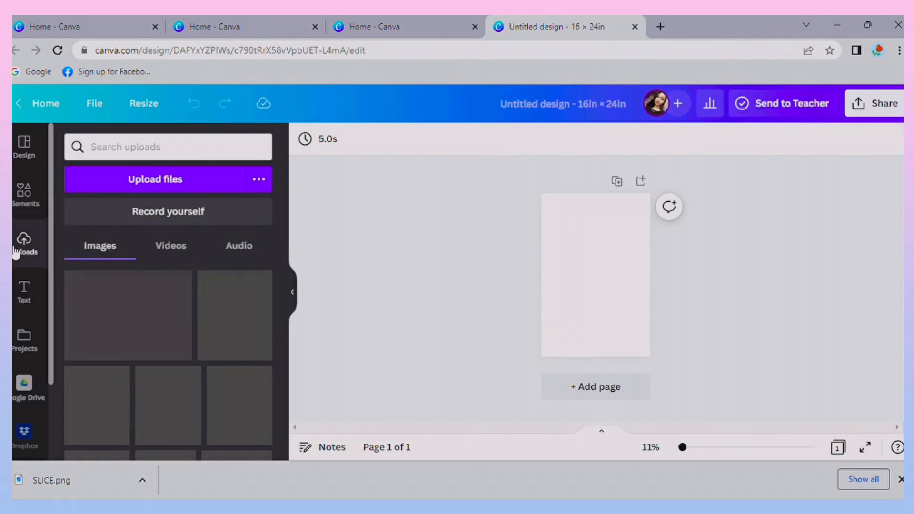
{"action": "left_click", "coordinate": [117, 185]}
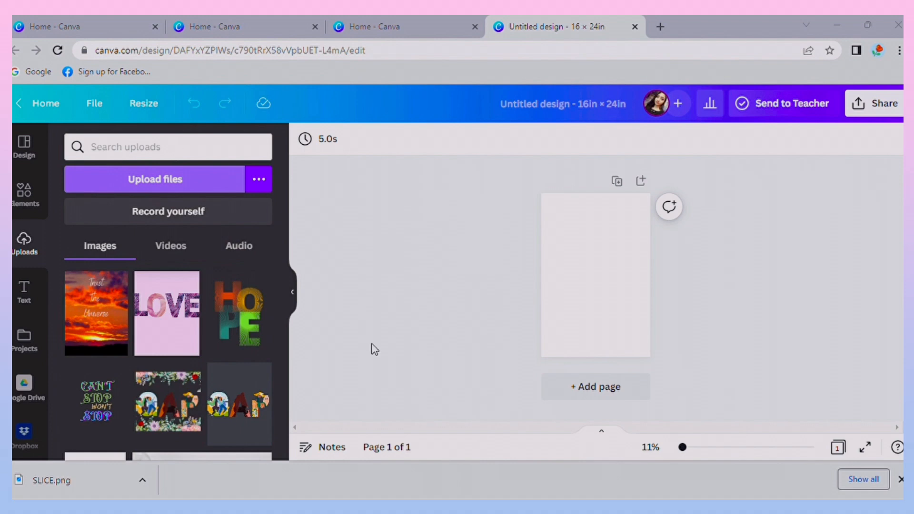
{"action": "left_click", "coordinate": [359, 315]}
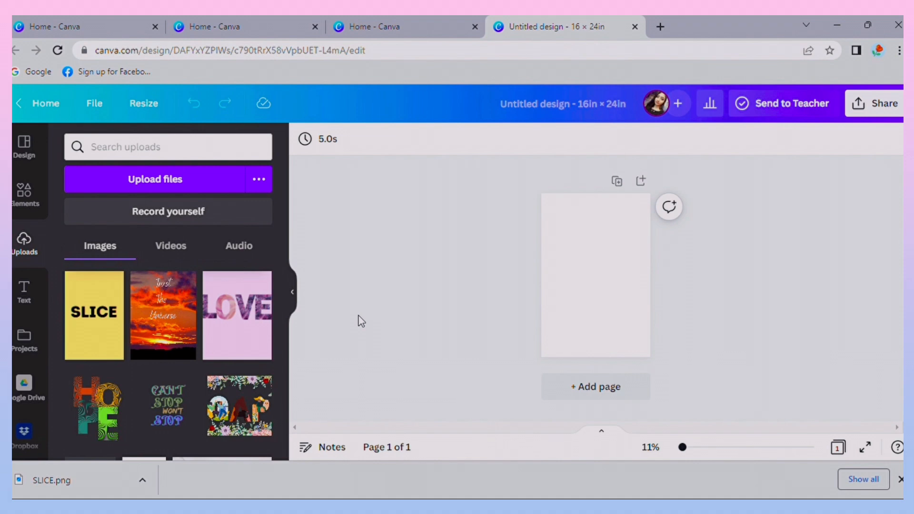
Add the yellow SLICE image to the page and extend its edges to fill the whole page.
{"action": "left_click", "coordinate": [107, 312]}
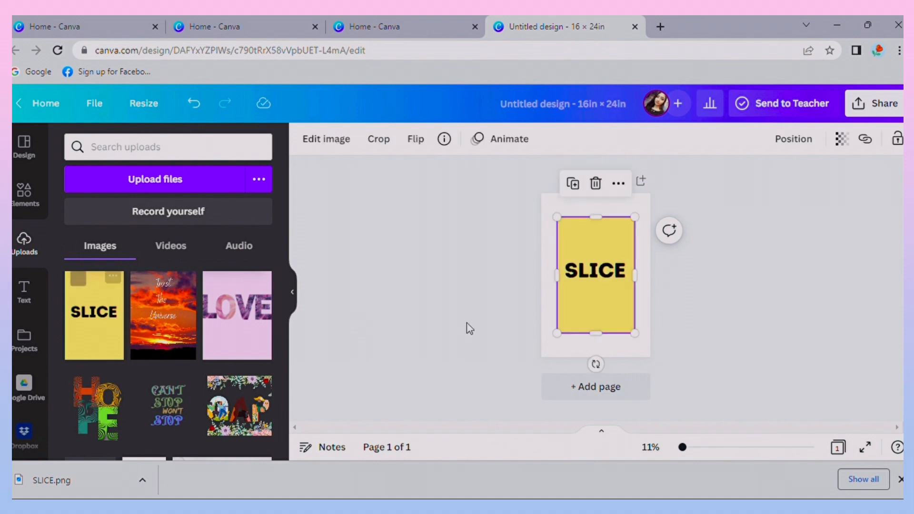
{"action": "left_click_drag", "start_coordinate": [597, 343], "coordinate": [597, 364]}
{"action": "left_click_drag", "start_coordinate": [606, 227], "coordinate": [604, 198]}
{"action": "left_click_drag", "start_coordinate": [643, 286], "coordinate": [657, 287]}
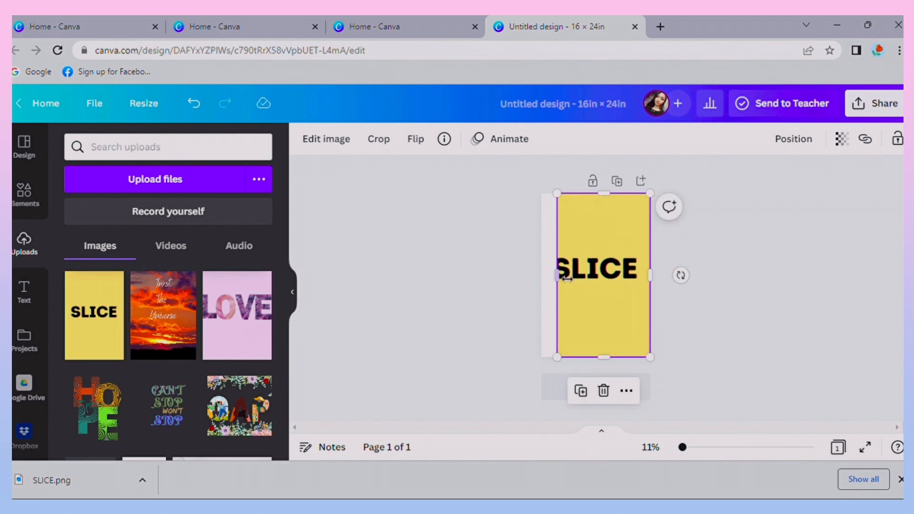
{"action": "mouse_move", "coordinate": [557, 275]}
{"action": "left_mouse_down"}
{"action": "mouse_move", "coordinate": [536, 273]}
{"action": "mouse_move", "coordinate": [546, 276]}
{"action": "left_mouse_up"}
Open the image editing options for the SLICE image and bring up the full Trippy effects collection.
{"action": "left_click", "coordinate": [30, 200]}
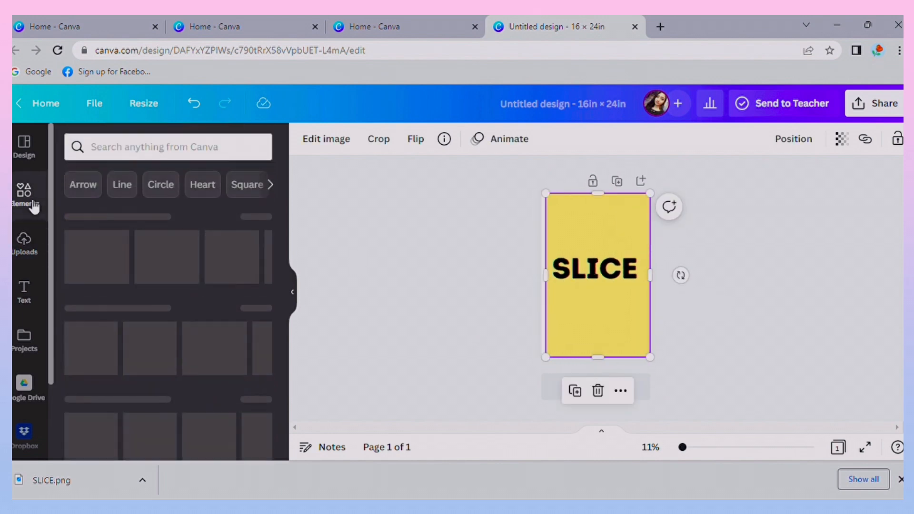
{"action": "left_click", "coordinate": [319, 143]}
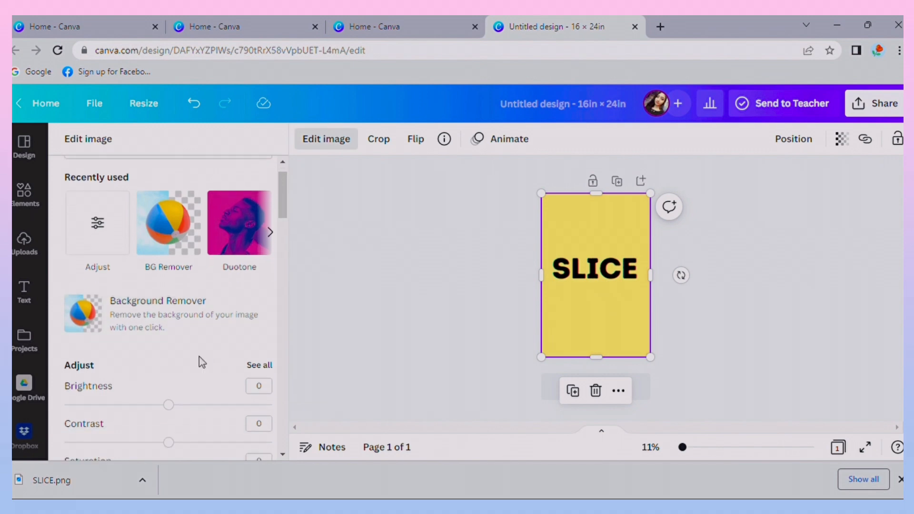
{"action": "scroll", "coordinate": [167, 370], "scroll_direction": "down", "scroll_amount": 8}
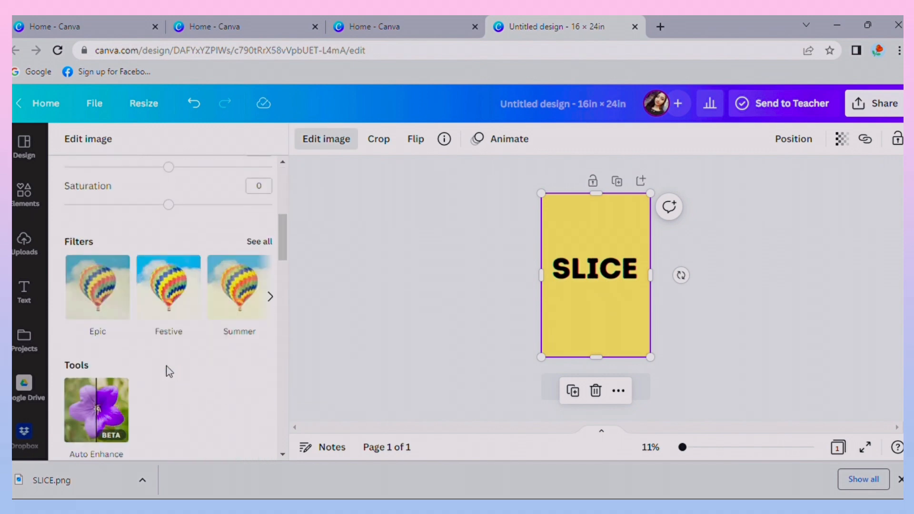
{"action": "scroll", "coordinate": [173, 373], "scroll_direction": "right", "scroll_amount": 2}
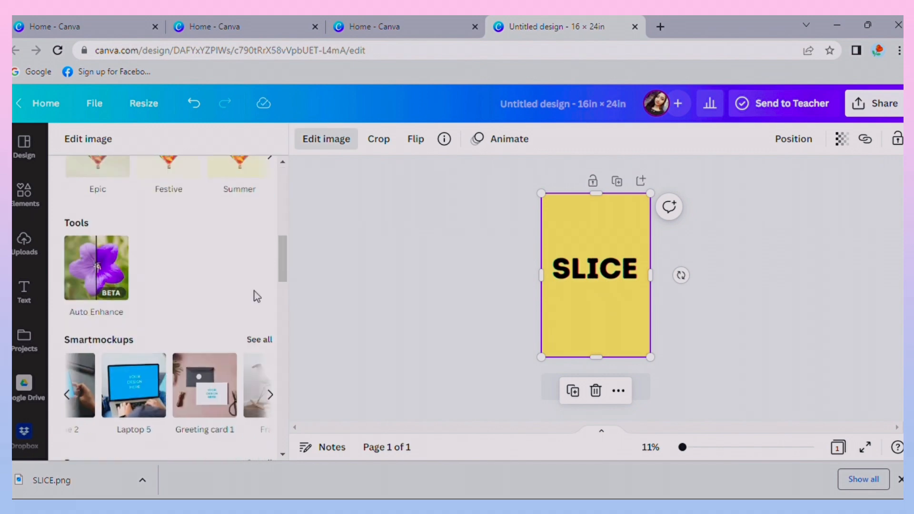
{"action": "scroll", "coordinate": [255, 295], "scroll_direction": "down", "scroll_amount": 3}
{"action": "scroll", "coordinate": [257, 314], "scroll_direction": "down", "scroll_amount": 8}
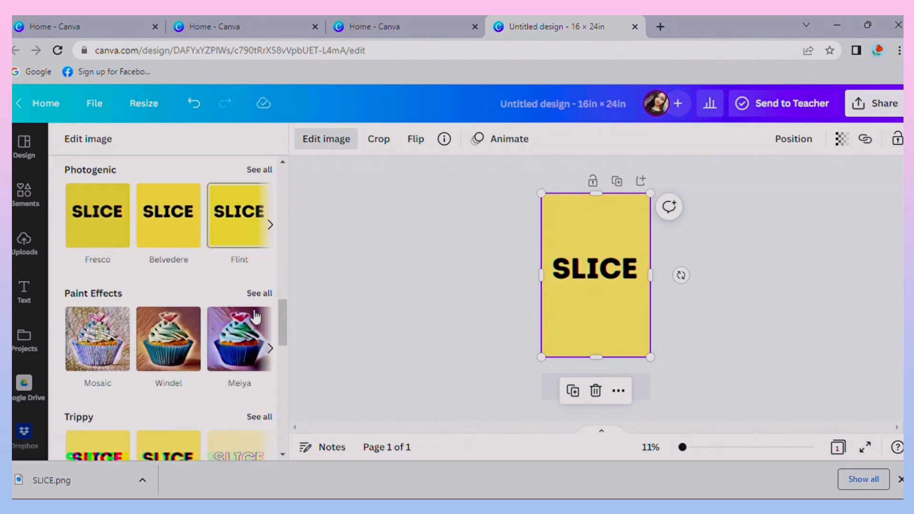
{"action": "left_click", "coordinate": [260, 272]}
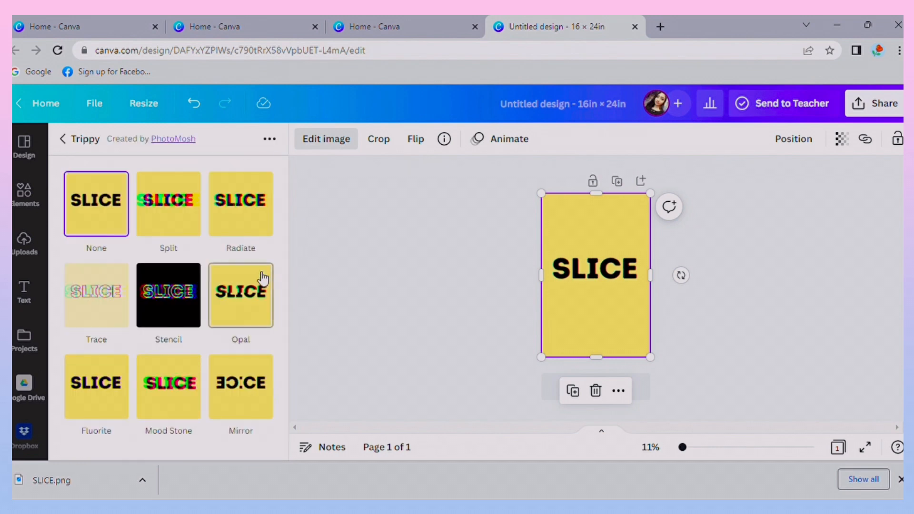
Try the Split, Radiate, Opal, Mood Stone, Fluorite and Mirror effects on the SLICE image.
{"action": "left_click", "coordinate": [175, 209]}
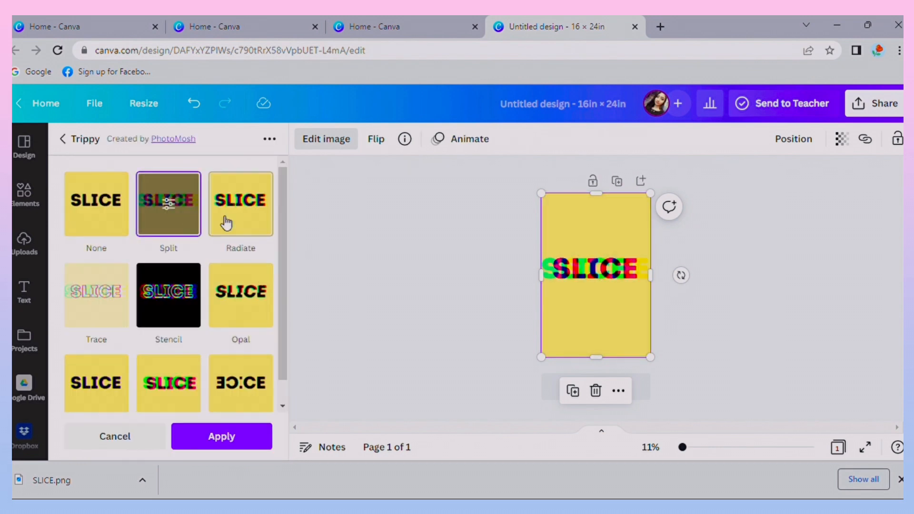
{"action": "left_click", "coordinate": [228, 221]}
{"action": "left_click", "coordinate": [238, 321]}
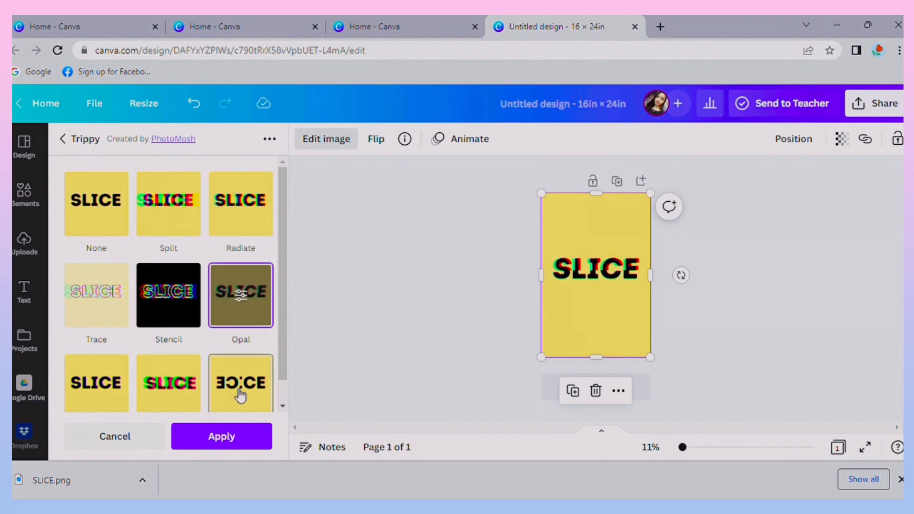
{"action": "scroll", "coordinate": [240, 395], "scroll_direction": "down", "scroll_amount": 1}
{"action": "left_click", "coordinate": [190, 381]}
{"action": "left_click", "coordinate": [102, 364]}
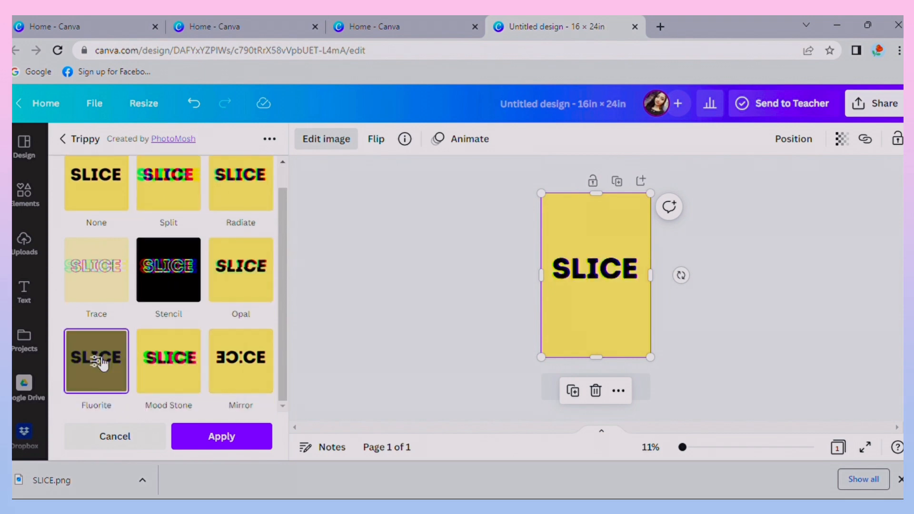
{"action": "left_click", "coordinate": [248, 359]}
Apply the Opal effect with an adjusted jitter amount and a speed of about 0.06, and open the Liquify effects collection.
{"action": "left_click", "coordinate": [247, 277]}
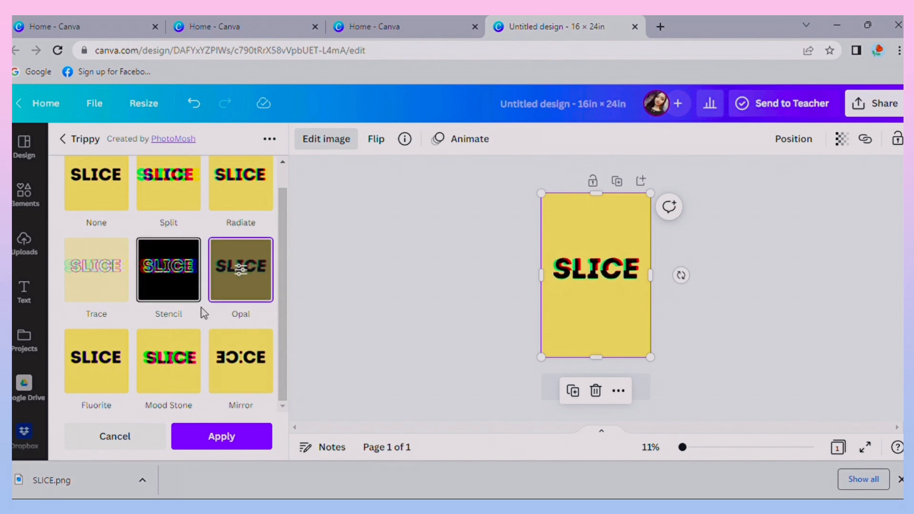
{"action": "left_click", "coordinate": [242, 270]}
{"action": "mouse_move", "coordinate": [176, 232]}
{"action": "left_mouse_down"}
{"action": "mouse_move", "coordinate": [187, 231]}
{"action": "mouse_move", "coordinate": [133, 230]}
{"action": "mouse_move", "coordinate": [161, 232]}
{"action": "left_mouse_up"}
{"action": "left_click_drag", "start_coordinate": [67, 266], "coordinate": [82, 271]}
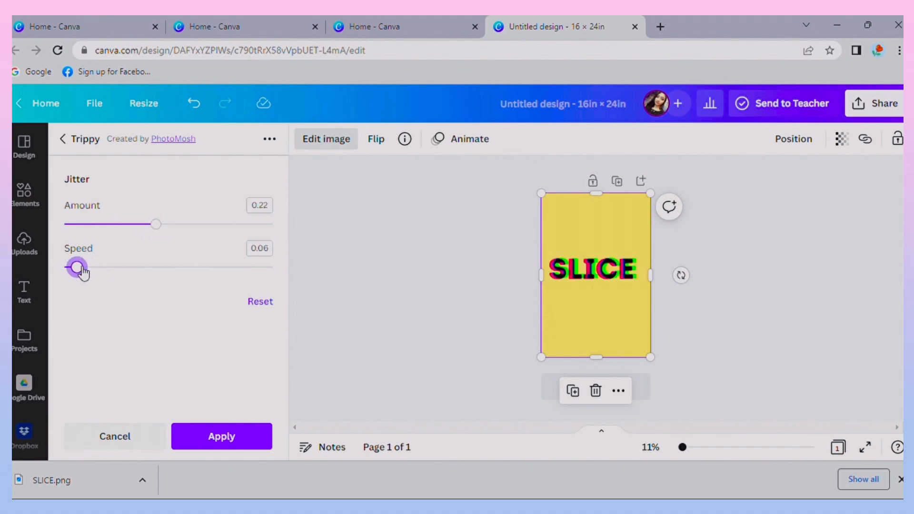
{"action": "mouse_move", "coordinate": [163, 233]}
{"action": "left_mouse_down"}
{"action": "mouse_move", "coordinate": [146, 236]}
{"action": "mouse_move", "coordinate": [224, 255]}
{"action": "mouse_move", "coordinate": [188, 255]}
{"action": "mouse_move", "coordinate": [160, 238]}
{"action": "mouse_move", "coordinate": [175, 233]}
{"action": "left_mouse_up"}
{"action": "left_click", "coordinate": [231, 439]}
{"action": "scroll", "coordinate": [210, 362], "scroll_direction": "down", "scroll_amount": 2}
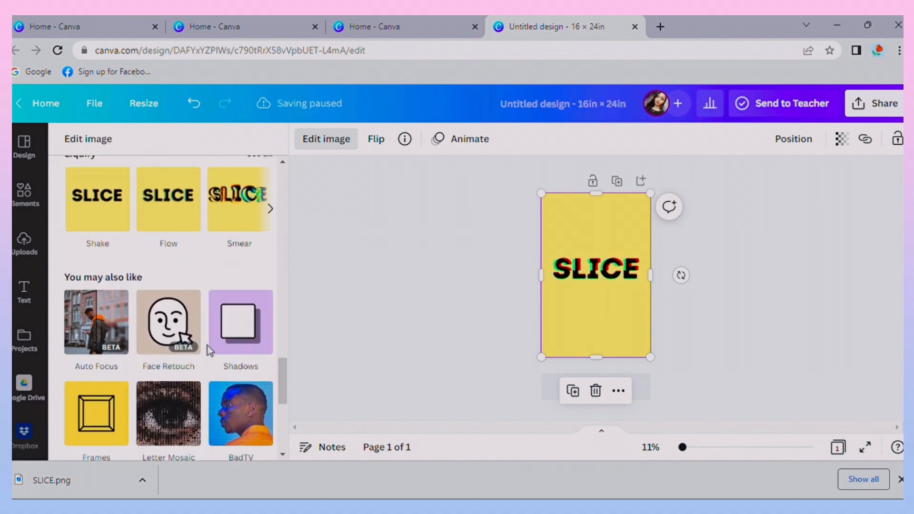
{"action": "left_click", "coordinate": [259, 170]}
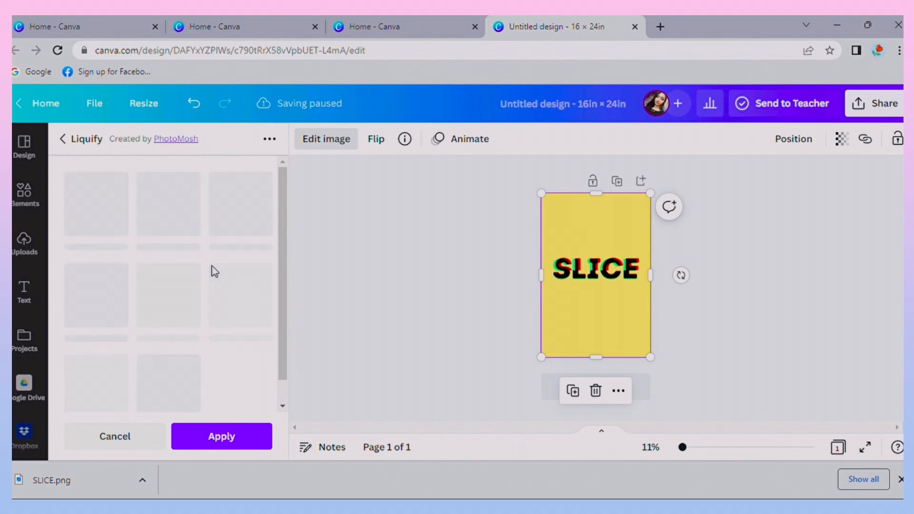
Try the Smear, Shake, Flow, Melt, Wobble, Spin and Whirl effects on the SLICE image.
{"action": "left_click", "coordinate": [112, 306]}
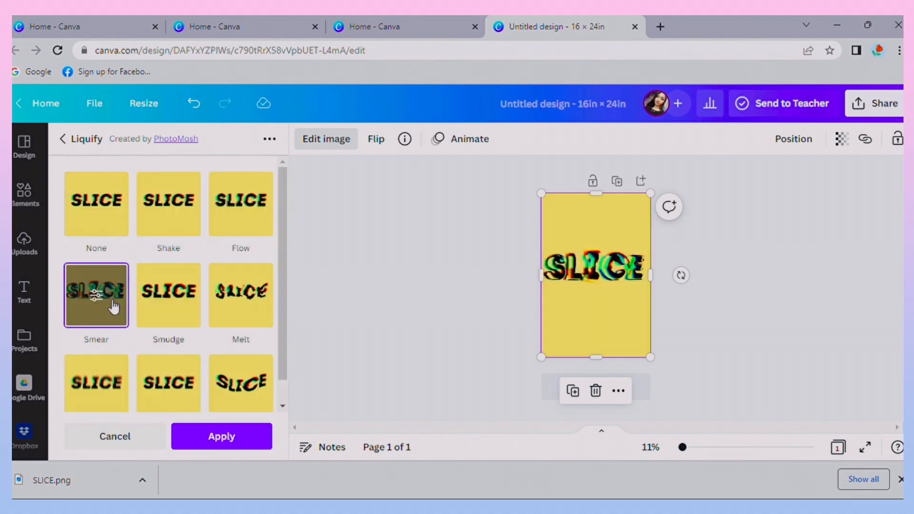
{"action": "left_click", "coordinate": [200, 228]}
{"action": "left_click", "coordinate": [240, 233]}
{"action": "left_click", "coordinate": [251, 307]}
{"action": "scroll", "coordinate": [251, 314], "scroll_direction": "down", "scroll_amount": 1}
{"action": "left_click", "coordinate": [246, 378]}
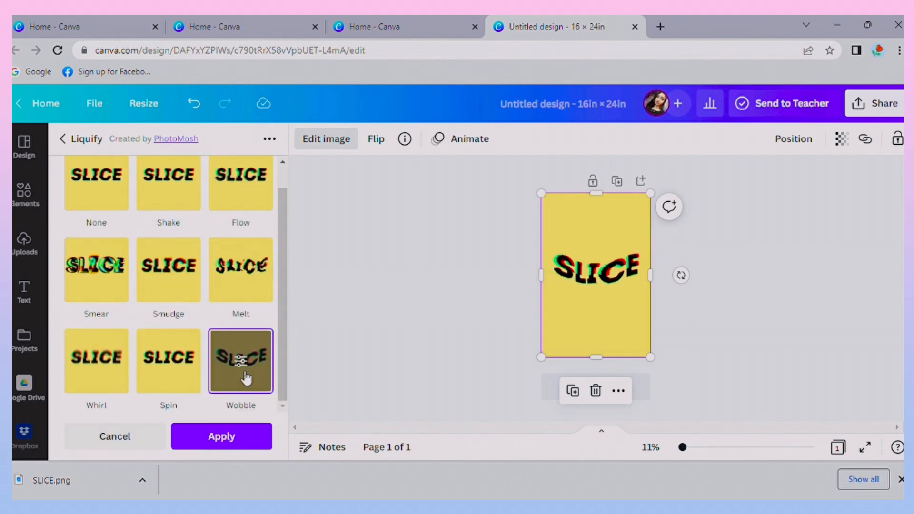
{"action": "left_click", "coordinate": [175, 366]}
{"action": "left_click", "coordinate": [119, 360]}
{"action": "left_click", "coordinate": [122, 257]}
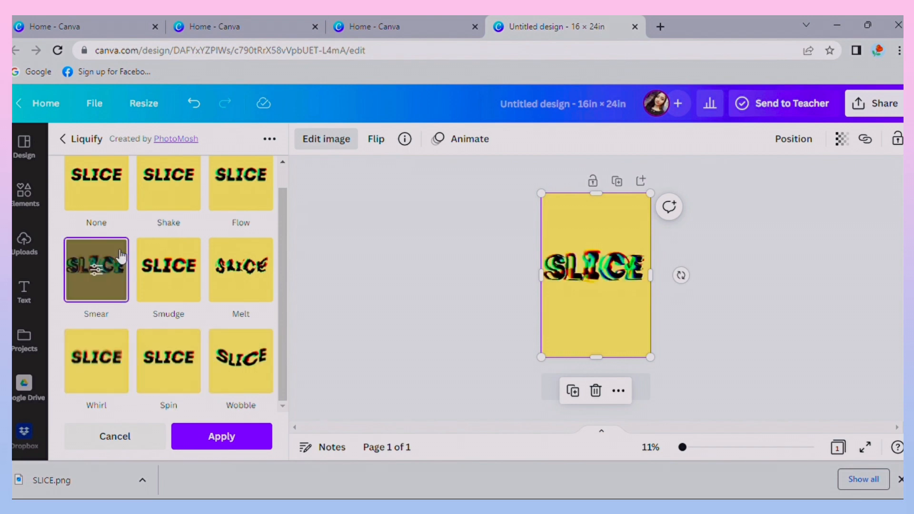
Apply the Wobble effect to the SLICE image with an amount of about 0.0237 and a size of 5.
{"action": "double_click", "coordinate": [224, 361]}
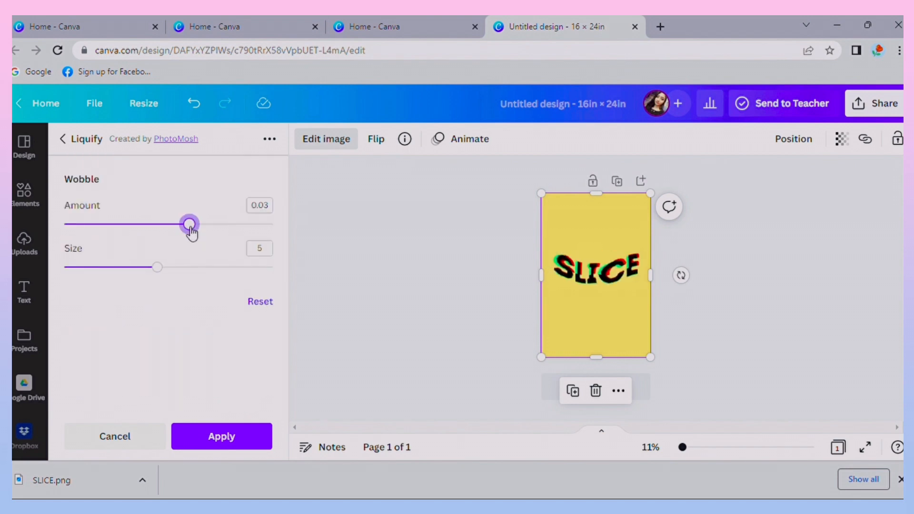
{"action": "left_click_drag", "start_coordinate": [192, 233], "coordinate": [176, 234]}
{"action": "mouse_move", "coordinate": [164, 273]}
{"action": "left_mouse_down"}
{"action": "mouse_move", "coordinate": [192, 286]}
{"action": "mouse_move", "coordinate": [116, 272]}
{"action": "mouse_move", "coordinate": [161, 276]}
{"action": "left_mouse_up"}
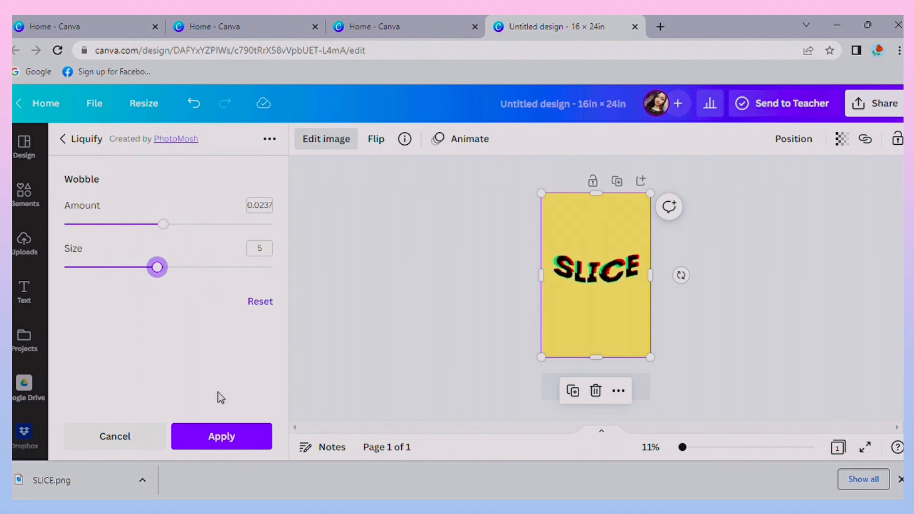
{"action": "left_click", "coordinate": [222, 435]}
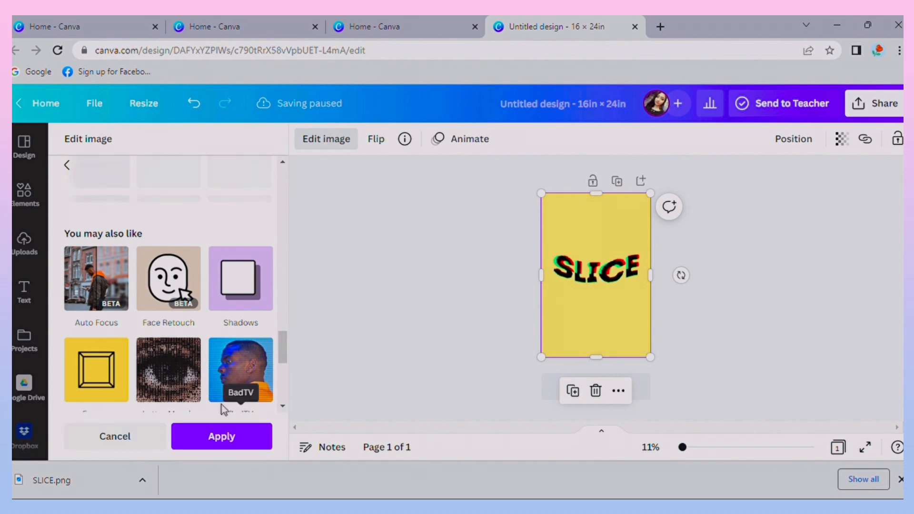
{"action": "left_click", "coordinate": [210, 445]}
Try the Trace, Stencil, Mood Stone and Fluorite Trippy effects on the SLICE image and reset the effect to None.
{"action": "scroll", "coordinate": [200, 405], "scroll_direction": "down", "scroll_amount": 10}
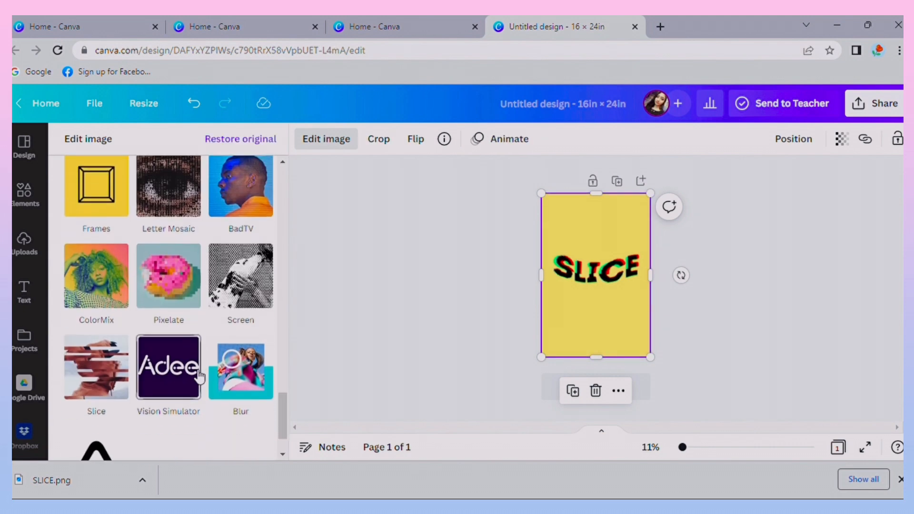
{"action": "scroll", "coordinate": [196, 376], "scroll_direction": "down", "scroll_amount": 1}
{"action": "left_click", "coordinate": [200, 307]}
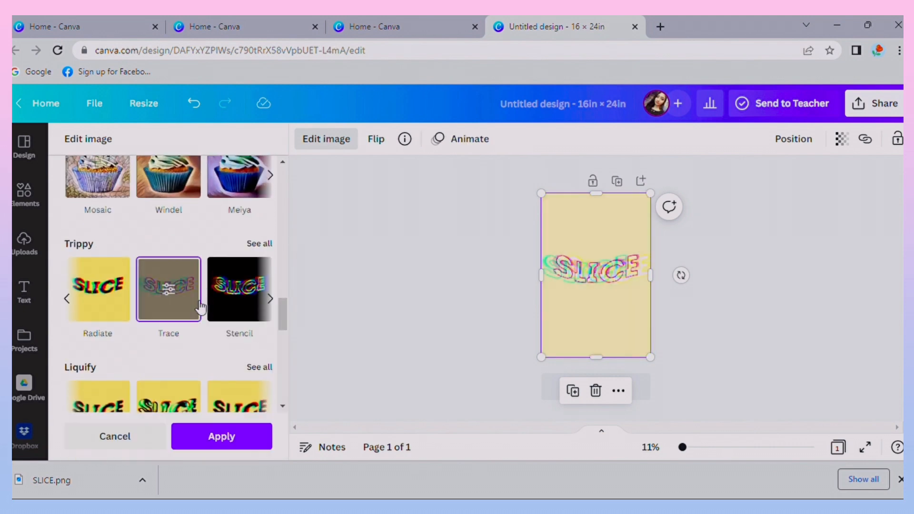
{"action": "left_click", "coordinate": [259, 281]}
{"action": "left_click", "coordinate": [260, 245]}
{"action": "scroll", "coordinate": [206, 336], "scroll_direction": "down", "scroll_amount": 1}
{"action": "left_click", "coordinate": [188, 360]}
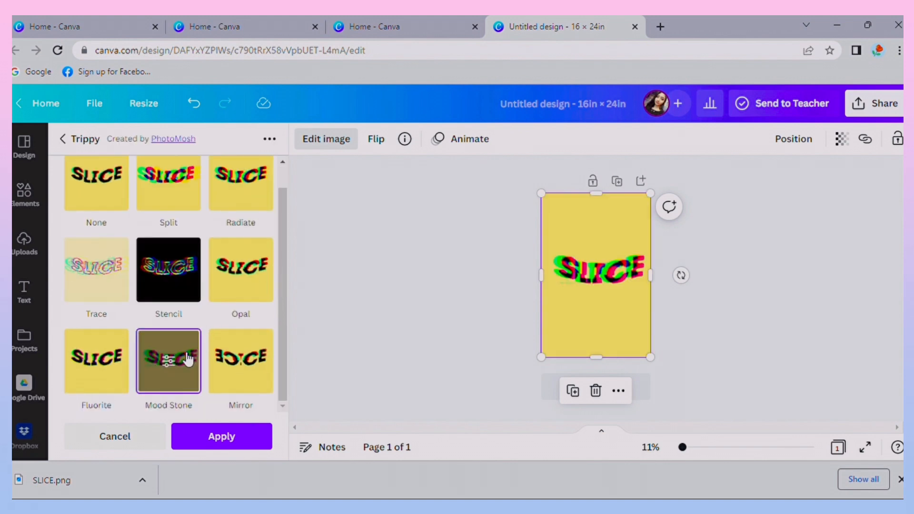
{"action": "left_click", "coordinate": [117, 384]}
{"action": "scroll", "coordinate": [98, 291], "scroll_direction": "up", "scroll_amount": 1}
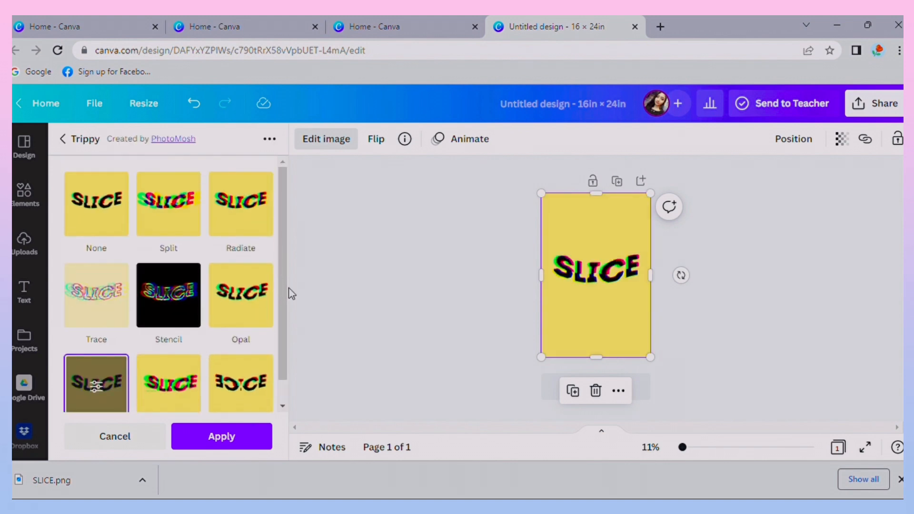
{"action": "left_click", "coordinate": [98, 206]}
{"action": "scroll", "coordinate": [224, 308], "scroll_direction": "down", "scroll_amount": 4}
{"action": "left_click", "coordinate": [327, 138]}
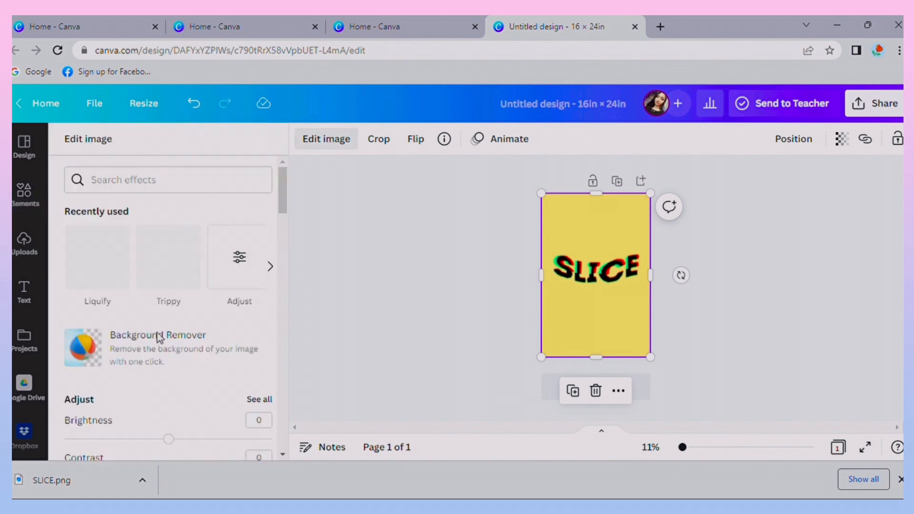
{"action": "scroll", "coordinate": [162, 347], "scroll_direction": "down", "scroll_amount": 2}
{"action": "scroll", "coordinate": [161, 326], "scroll_direction": "down", "scroll_amount": 6}
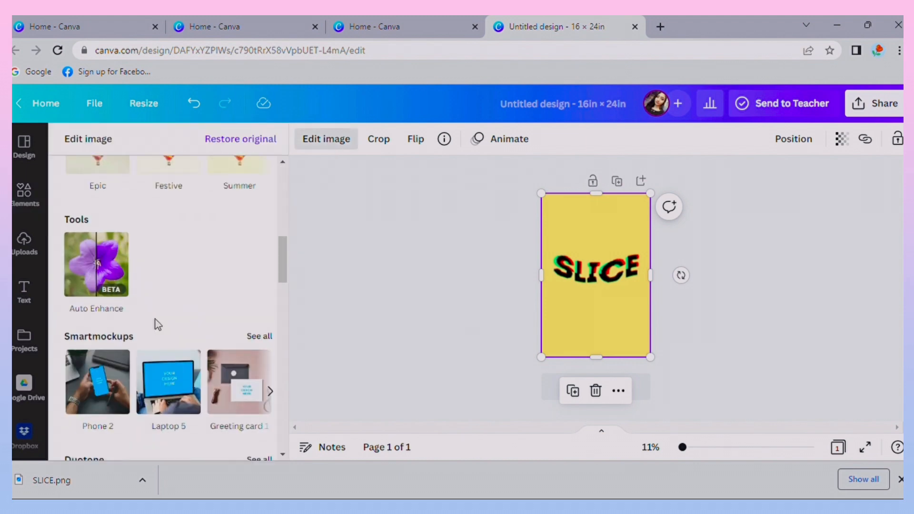
{"action": "scroll", "coordinate": [161, 326], "scroll_direction": "down", "scroll_amount": 1}
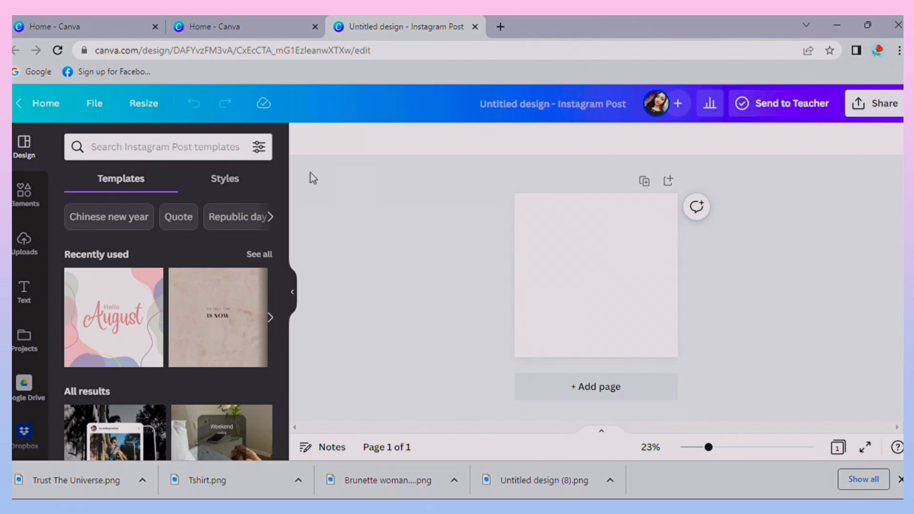
Search the graphics elements for "Feminist" and browse the illustrations of women in the blank Instagram Post design.
{"action": "left_click", "coordinate": [24, 193]}
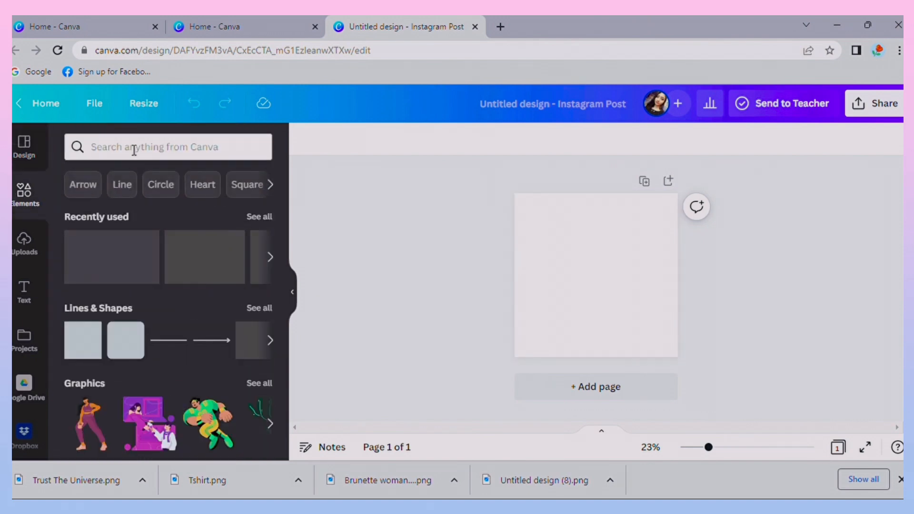
{"action": "left_click", "coordinate": [133, 149]}
{"action": "type", "text": "pride women"}
{"action": "key", "text": "Return"}
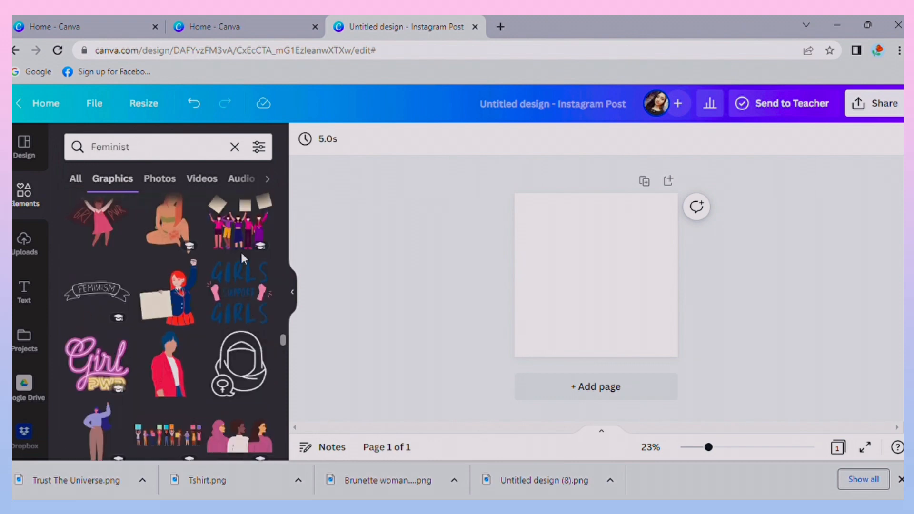
{"action": "scroll", "coordinate": [243, 259], "scroll_direction": "up", "scroll_amount": 10}
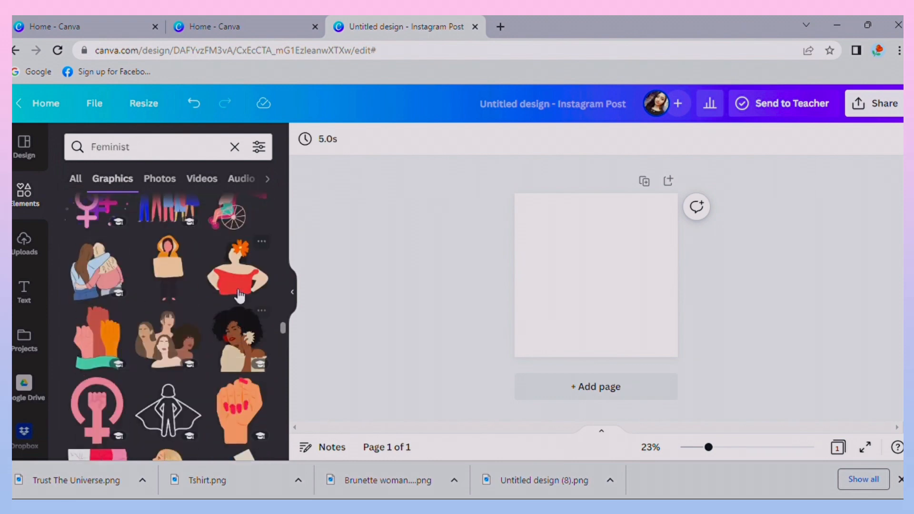
Add the illustration of the woman with curly black hair and a flower, enlarge it and centre it on the page.
{"action": "left_click", "coordinate": [236, 390]}
{"action": "left_click_drag", "start_coordinate": [569, 309], "coordinate": [528, 368]}
{"action": "left_click_drag", "start_coordinate": [609, 328], "coordinate": [633, 304]}
{"action": "left_click", "coordinate": [481, 303]}
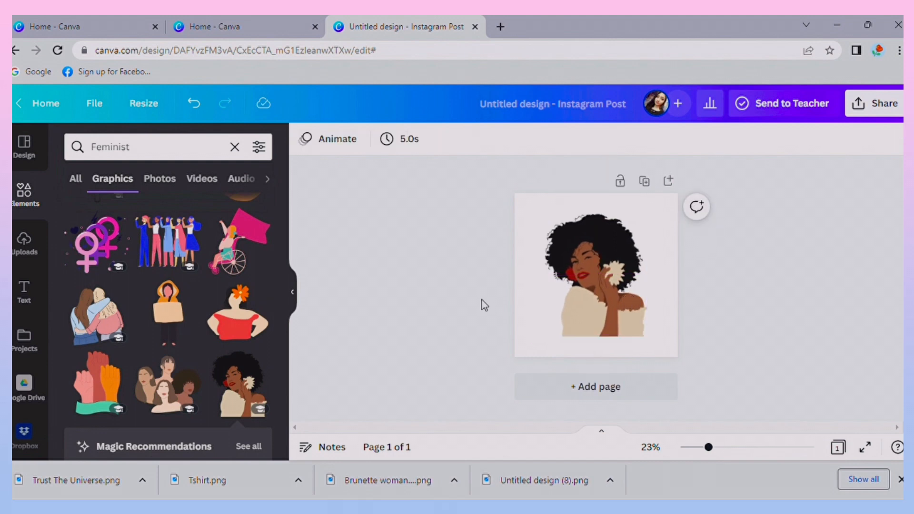
Try coral and bright red in place of the beige in the woman illustration and undo the recolouring.
{"action": "left_click", "coordinate": [590, 267]}
{"action": "left_click", "coordinate": [391, 139]}
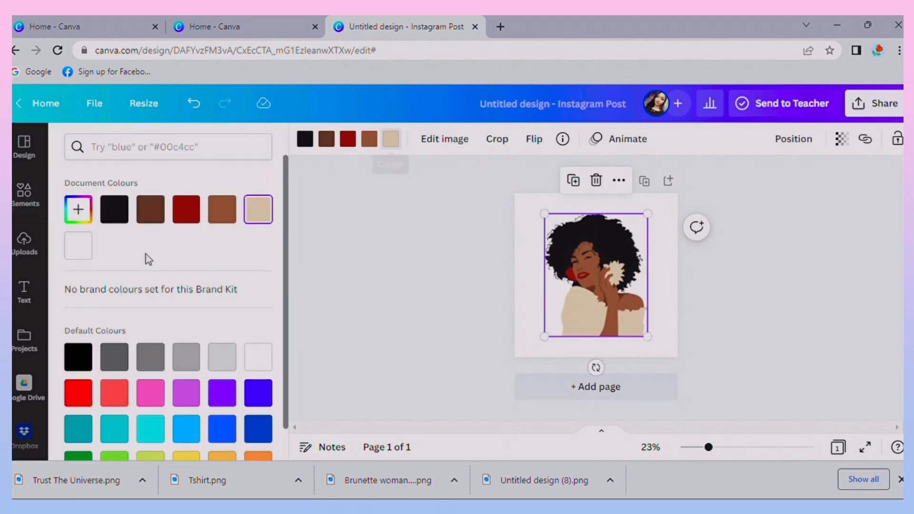
{"action": "left_click", "coordinate": [114, 371]}
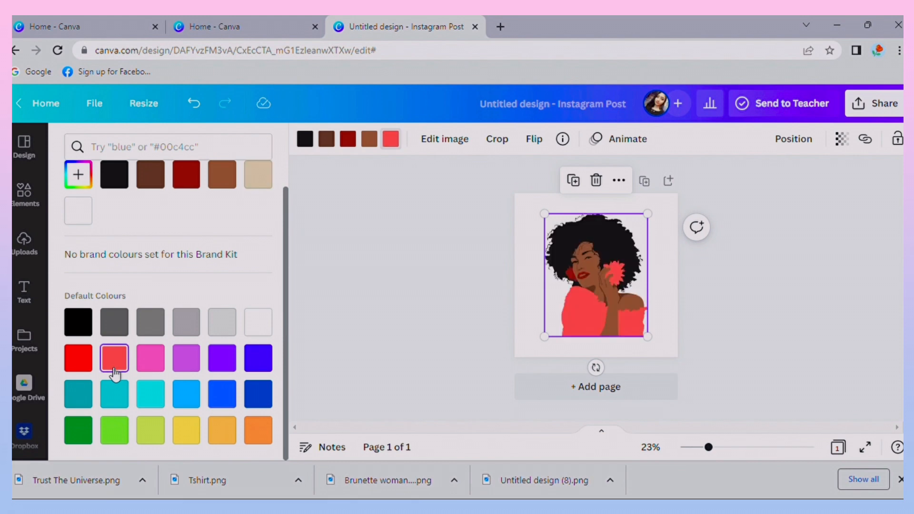
{"action": "left_click", "coordinate": [92, 364]}
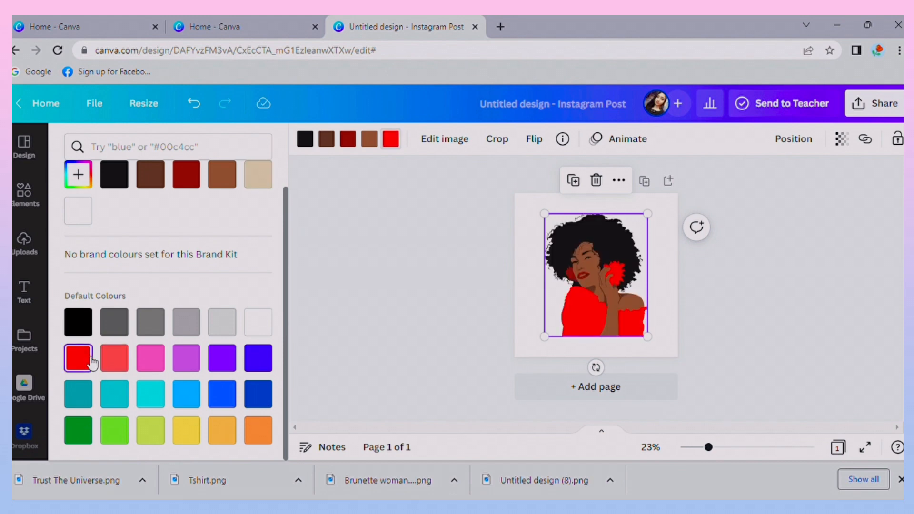
{"action": "key", "text": "ctrl+z"}
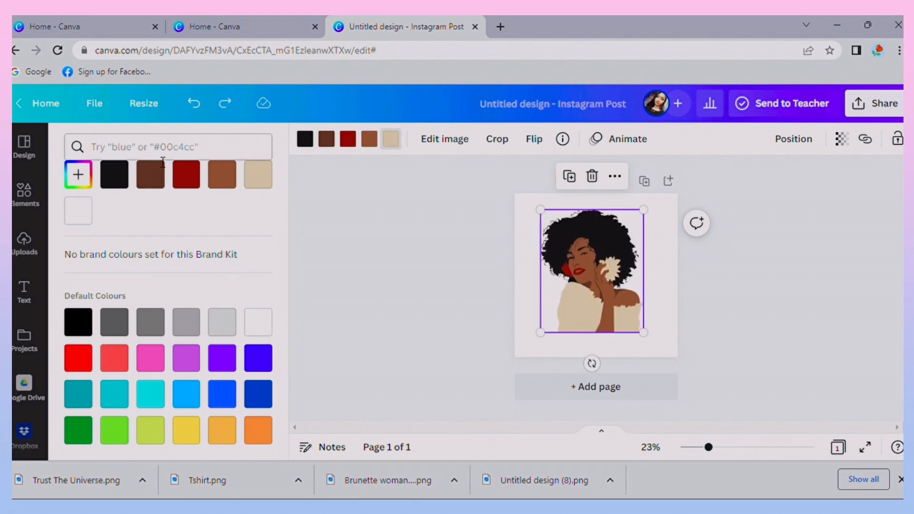
{"action": "left_click", "coordinate": [345, 246]}
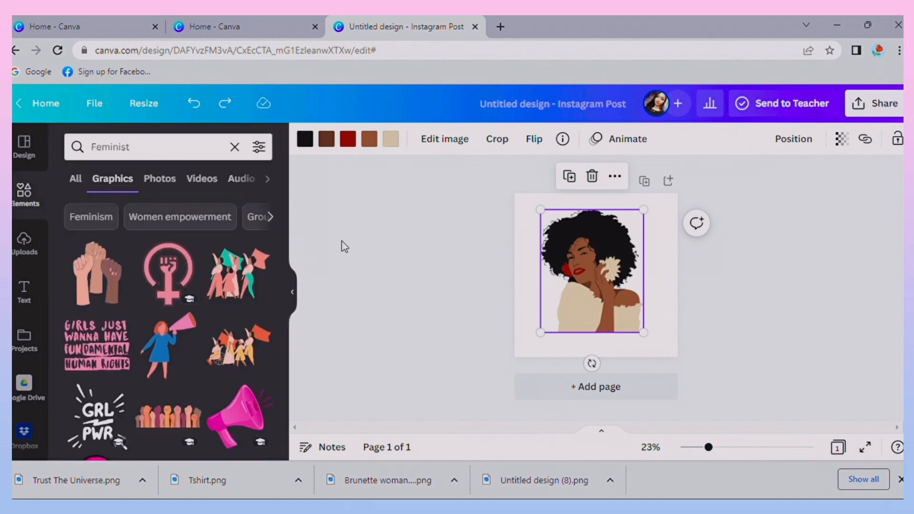
{"action": "left_click", "coordinate": [345, 246]}
Add the text "Str" to the page and place it beside the woman's face on the left.
{"action": "left_click", "coordinate": [38, 286]}
{"action": "left_click", "coordinate": [190, 145]}
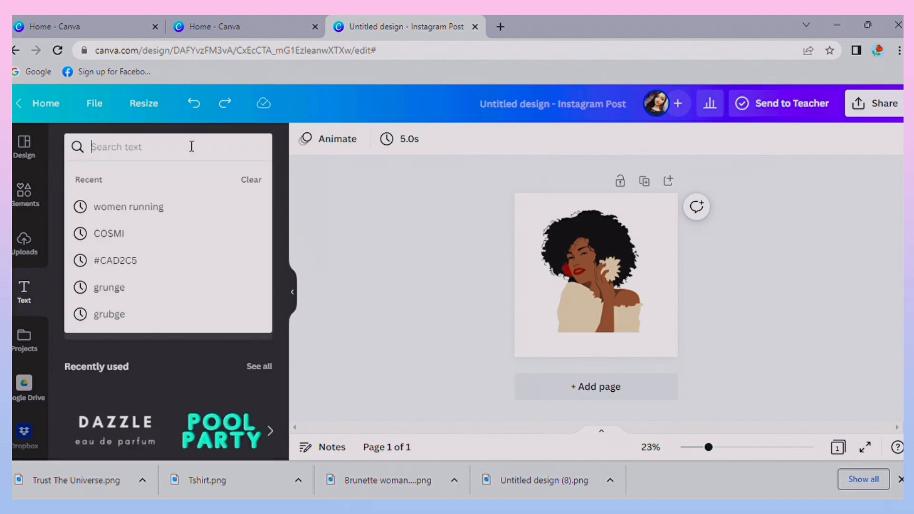
{"action": "type", "text": "str"}
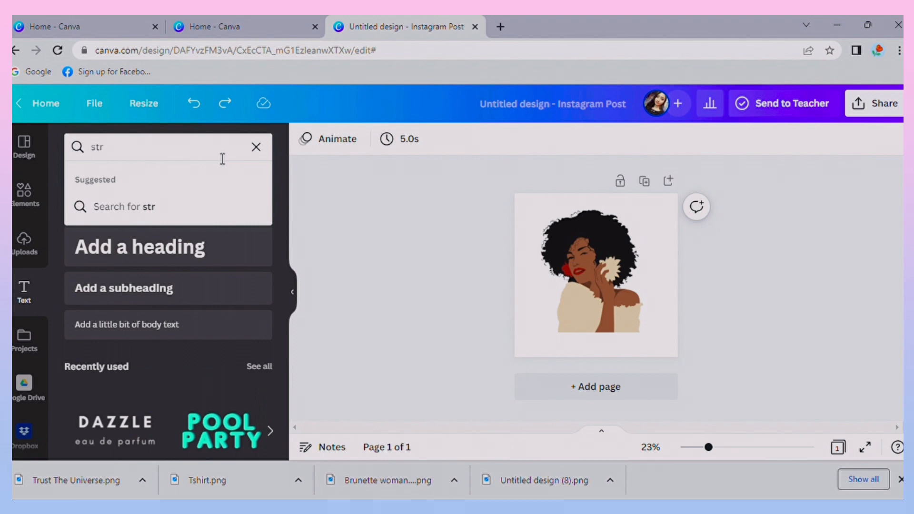
{"action": "left_click", "coordinate": [258, 157]}
{"action": "left_click", "coordinate": [119, 247]}
{"action": "type", "text": "st"}
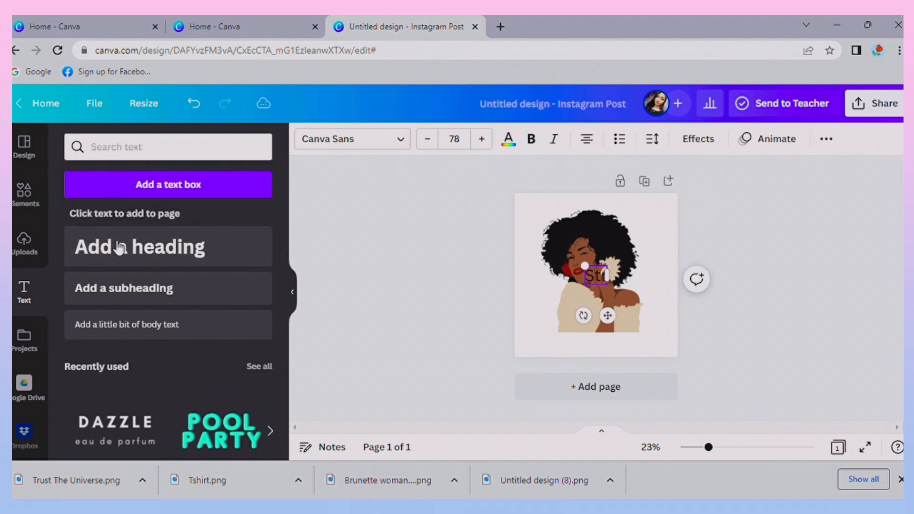
{"action": "left_click", "coordinate": [469, 306]}
{"action": "left_click_drag", "start_coordinate": [596, 275], "coordinate": [540, 281]}
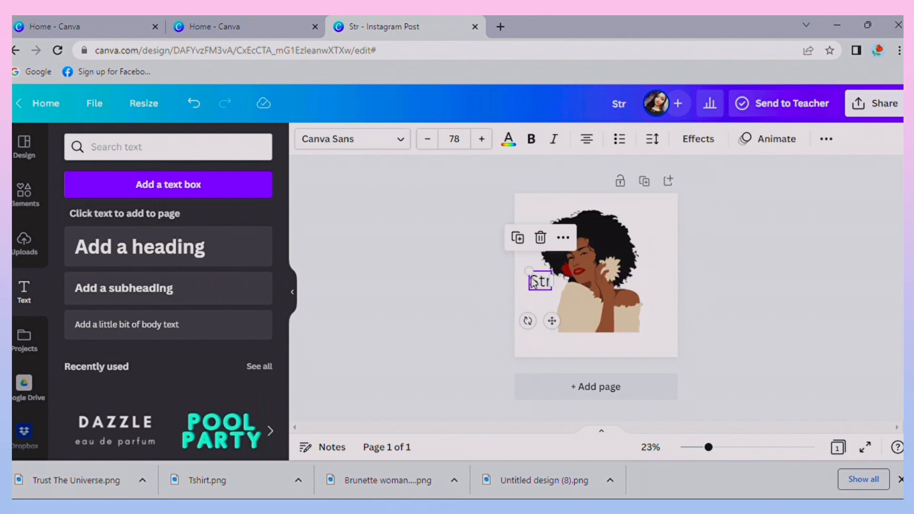
Add a heading reading "ong" and place it to the right of the woman, level with "Str".
{"action": "left_click", "coordinate": [219, 247]}
{"action": "type", "text": "on"}
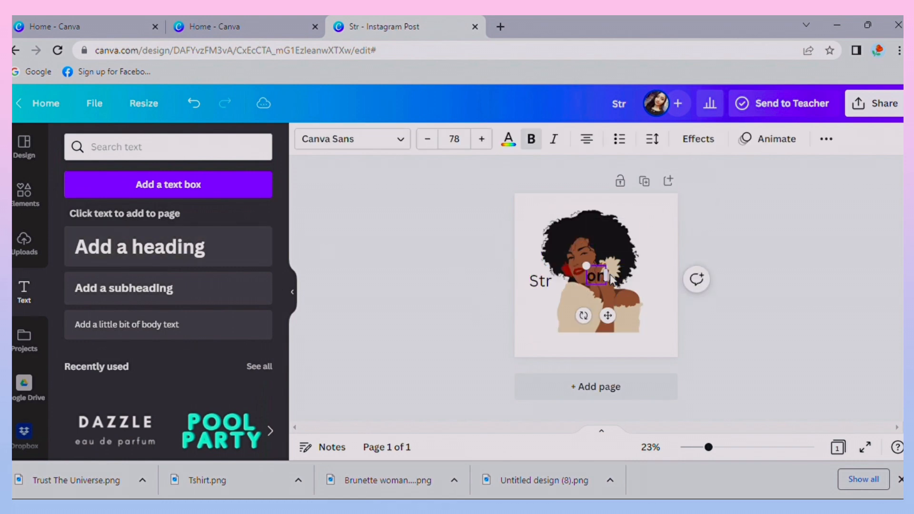
{"action": "type", "text": "g"}
{"action": "left_click", "coordinate": [717, 329]}
{"action": "left_click_drag", "start_coordinate": [596, 275], "coordinate": [647, 282]}
Set the "Str" text to the Angelina font at size 150.
{"action": "left_click", "coordinate": [540, 281]}
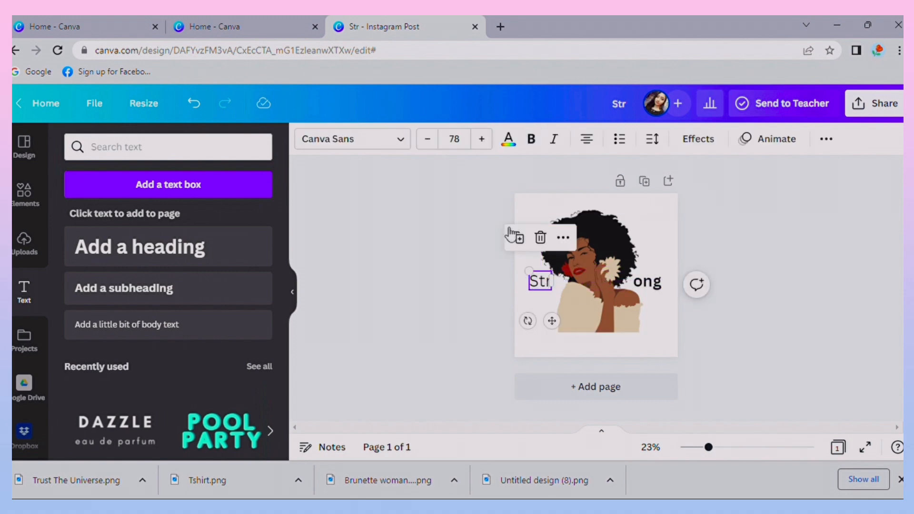
{"action": "left_click", "coordinate": [405, 139]}
{"action": "scroll", "coordinate": [122, 355], "scroll_direction": "down", "scroll_amount": 3}
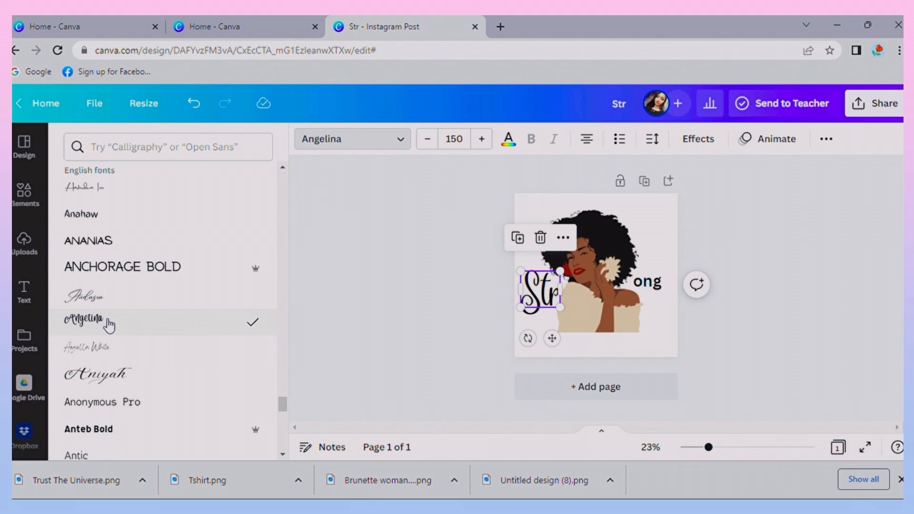
Set the "ong" text to the Angelina font at size 150 and move it up slightly beside the woman.
{"action": "left_click", "coordinate": [658, 281]}
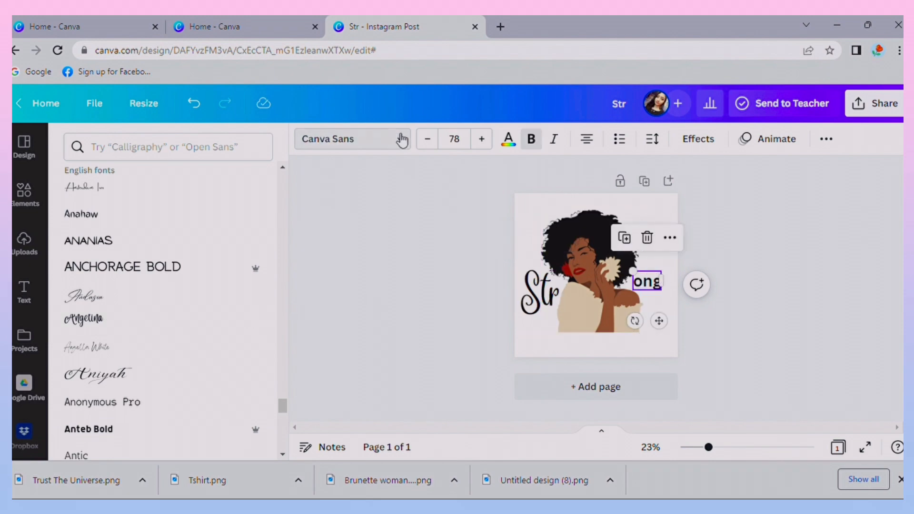
{"action": "left_click", "coordinate": [401, 139]}
{"action": "left_click", "coordinate": [322, 146]}
{"action": "scroll", "coordinate": [166, 297], "scroll_direction": "down", "scroll_amount": 1}
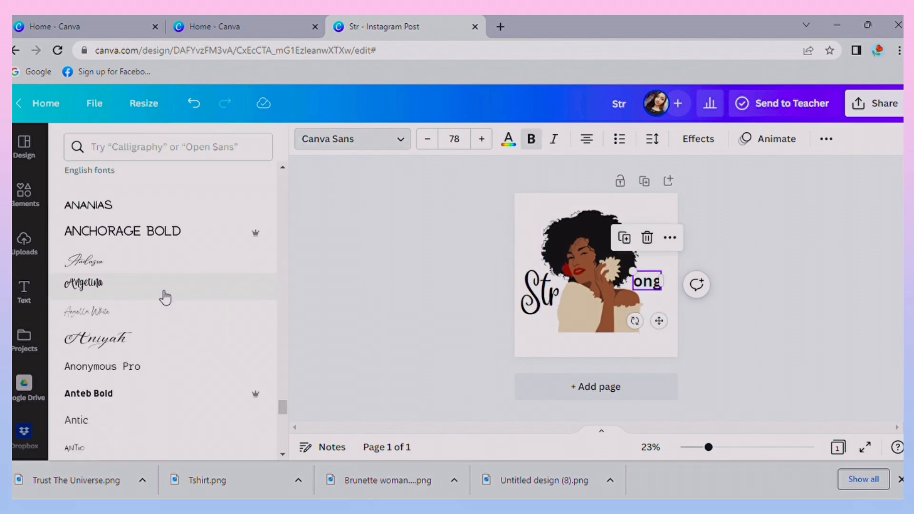
{"action": "left_click", "coordinate": [147, 284]}
{"action": "left_click", "coordinate": [441, 139]}
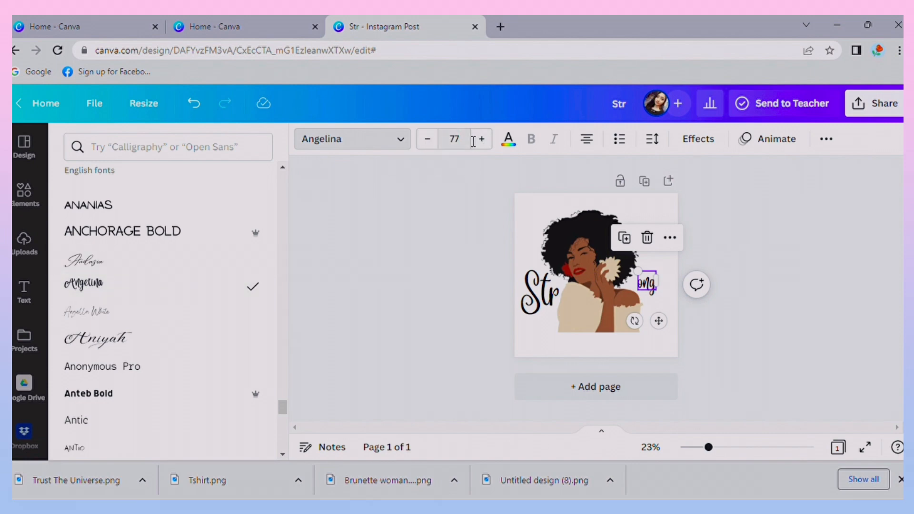
{"action": "left_click", "coordinate": [449, 142]}
{"action": "type", "text": "150"}
{"action": "key", "text": "Return"}
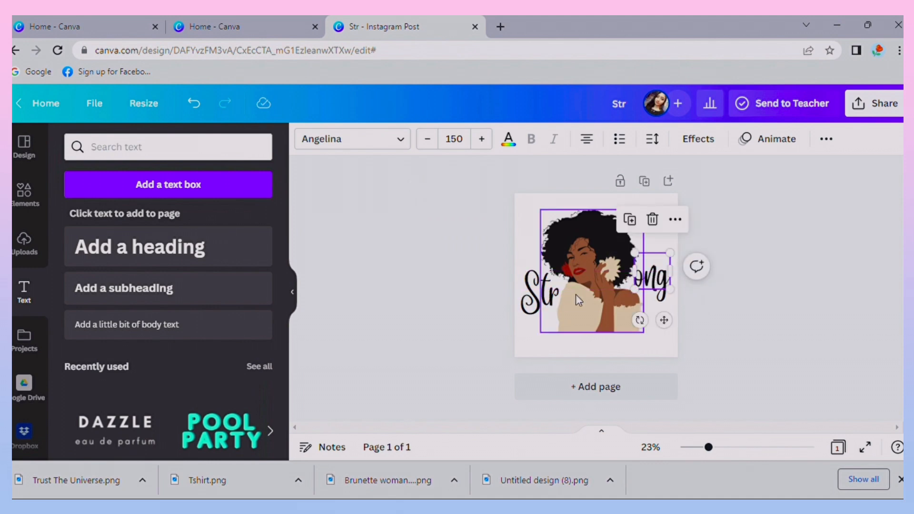
Move "Str" up level with "ong" and colour it light purple after trying pink, red and coral.
{"action": "left_click", "coordinate": [543, 286]}
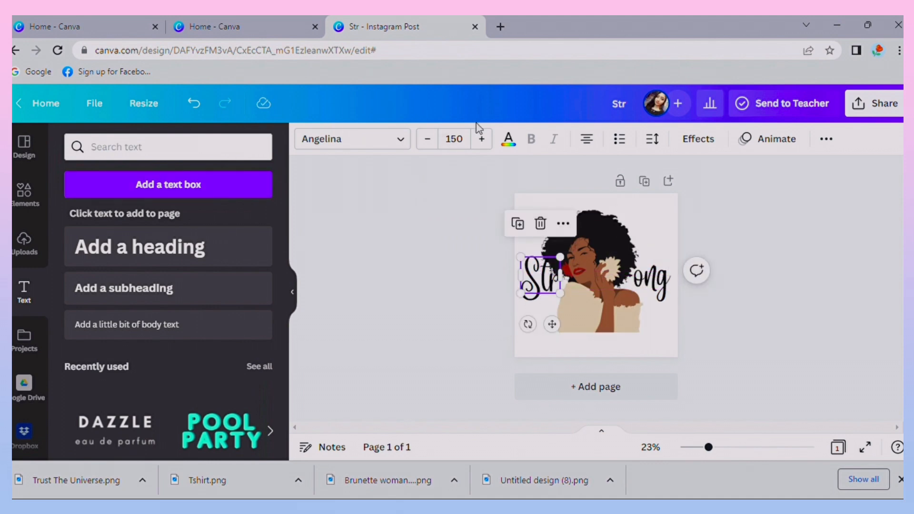
{"action": "left_click", "coordinate": [509, 140]}
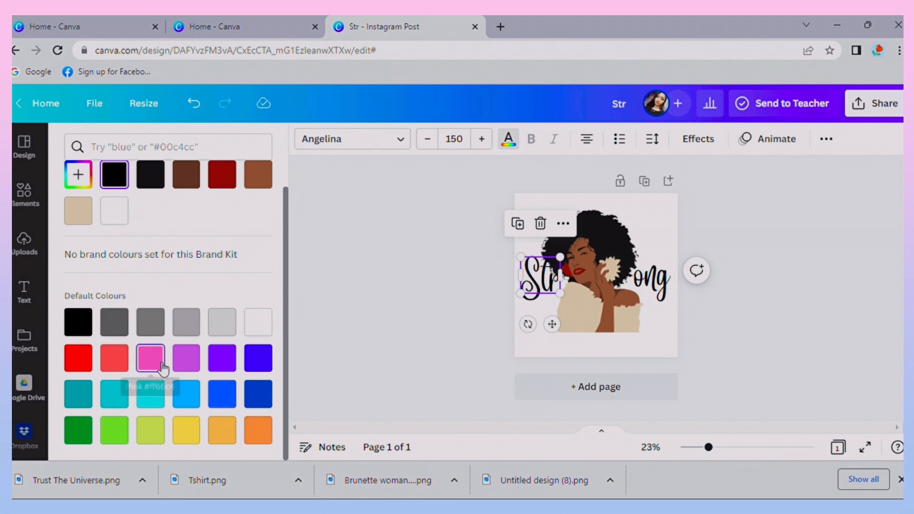
{"action": "left_click", "coordinate": [150, 361]}
{"action": "left_click", "coordinate": [179, 364]}
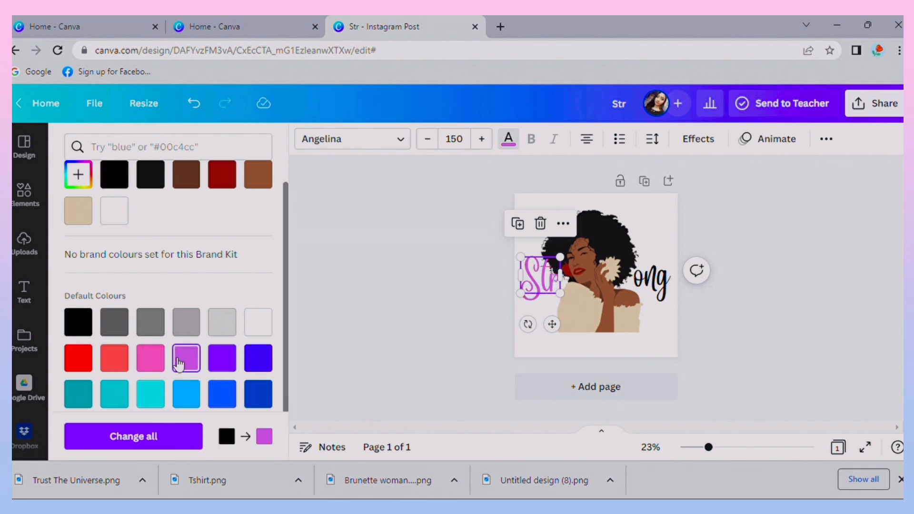
{"action": "left_click", "coordinate": [91, 367]}
{"action": "left_click", "coordinate": [116, 373]}
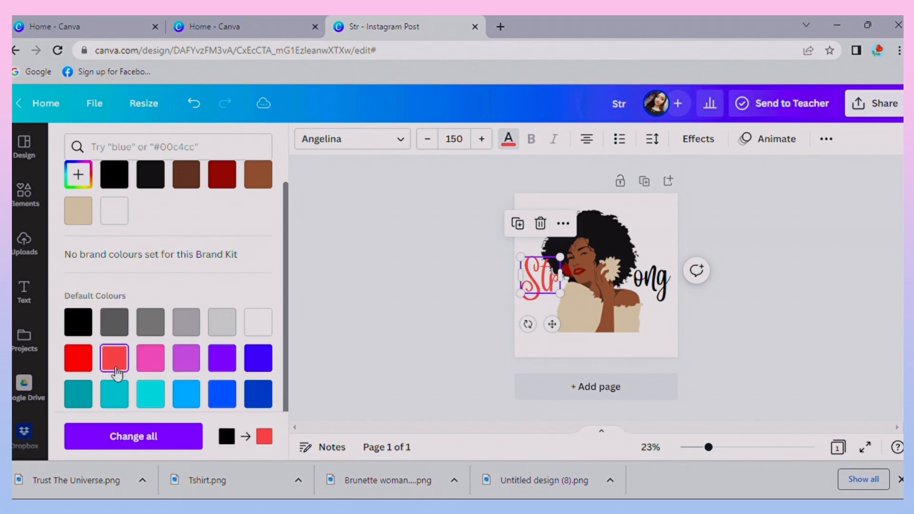
{"action": "left_click", "coordinate": [166, 366]}
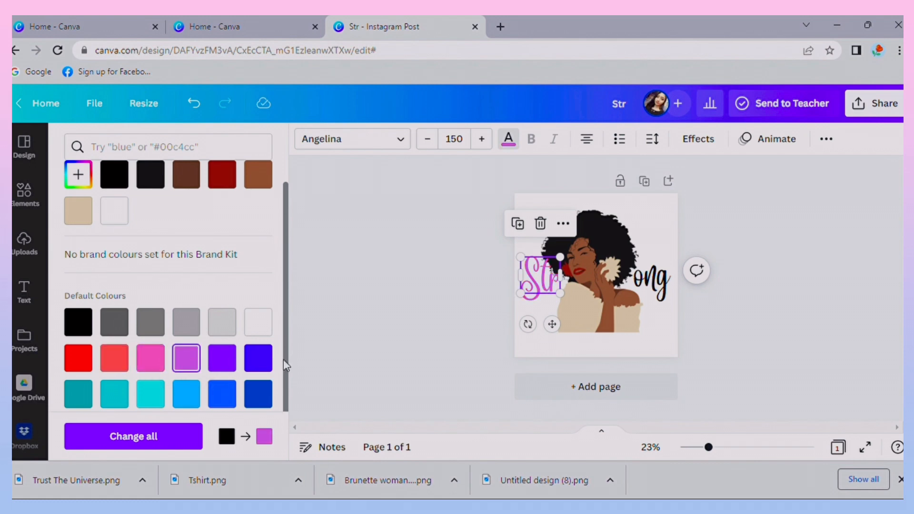
Colour both the "Str" and "ong" texts coral red after trying grey and black on "Str".
{"action": "left_click", "coordinate": [264, 373]}
{"action": "left_click", "coordinate": [115, 328]}
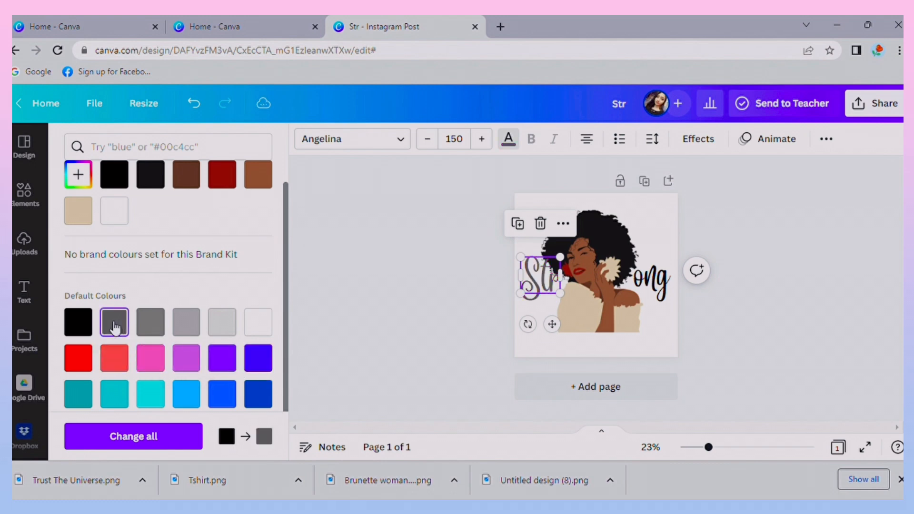
{"action": "left_click", "coordinate": [93, 328]}
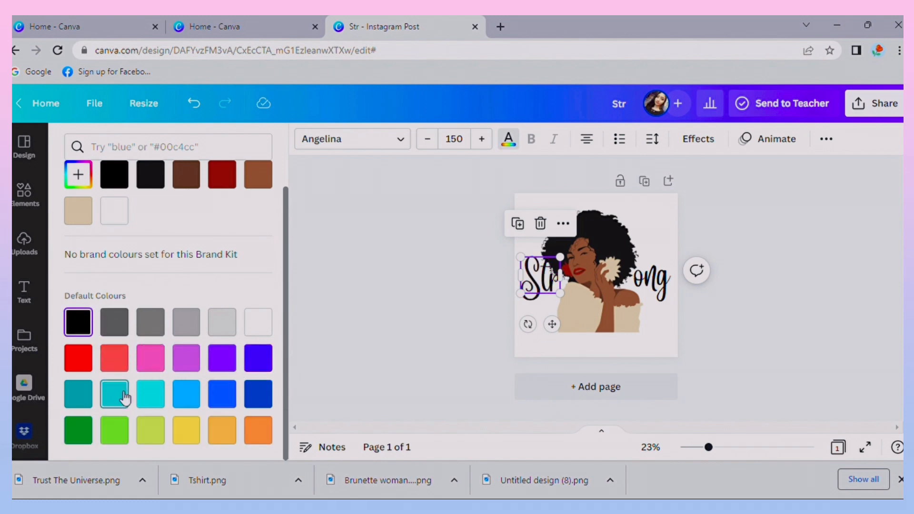
{"action": "left_click", "coordinate": [115, 361]}
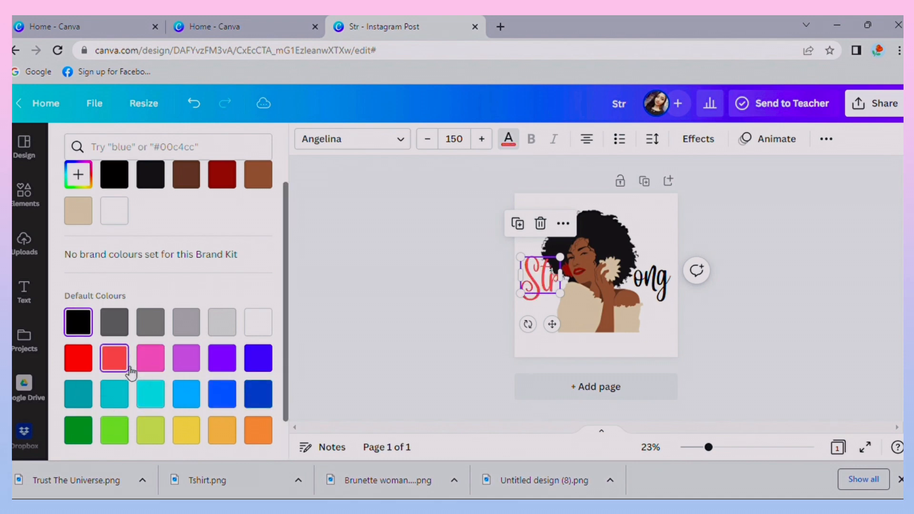
{"action": "left_click", "coordinate": [114, 361]}
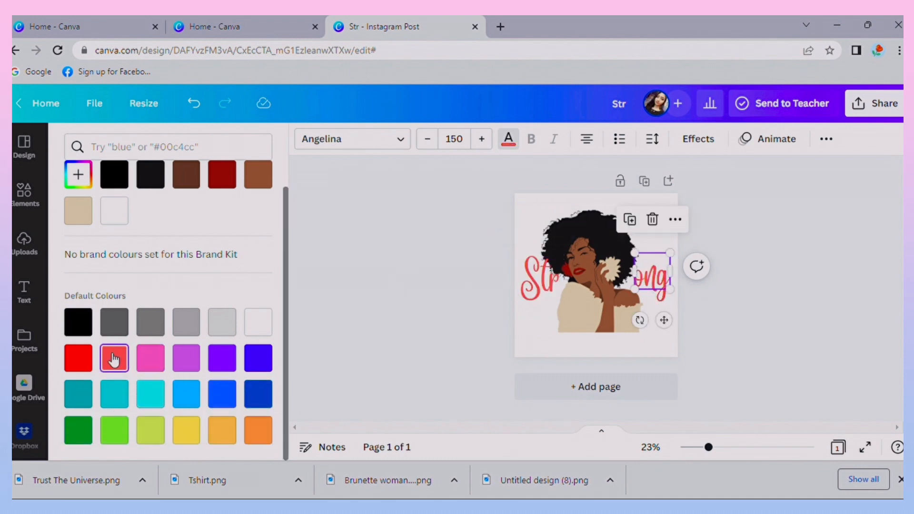
Search the graphics elements for "pride" and look through the results.
{"action": "left_click", "coordinate": [594, 331]}
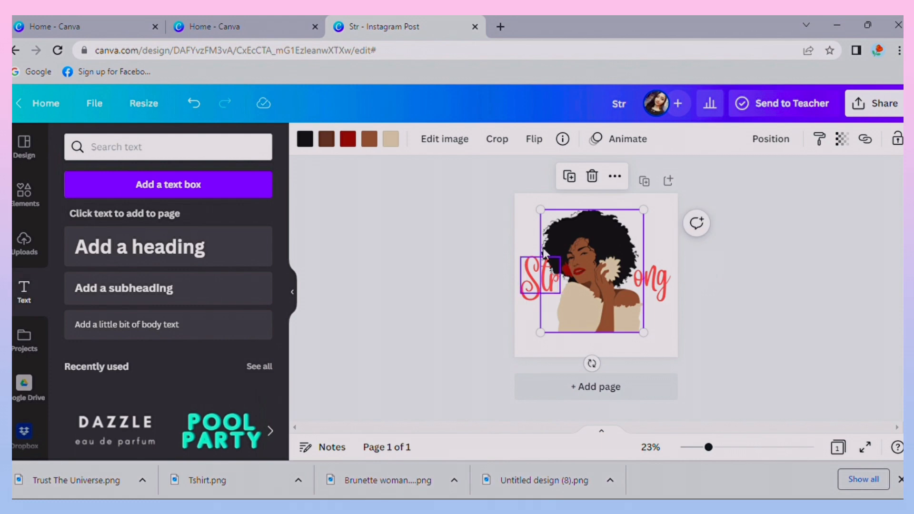
{"action": "left_click", "coordinate": [213, 156]}
{"action": "type", "text": "pride"}
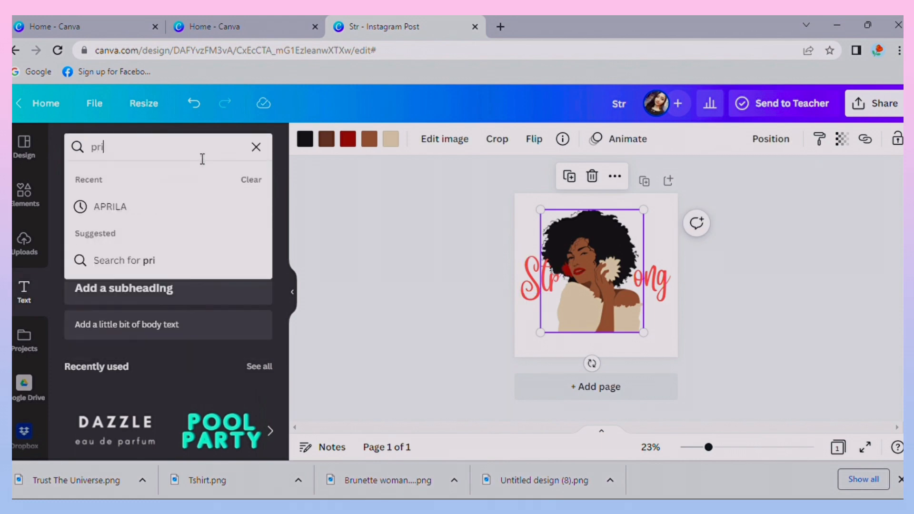
{"action": "left_click", "coordinate": [32, 203]}
{"action": "left_click_drag", "start_coordinate": [160, 158], "coordinate": [79, 163]}
{"action": "key", "text": "BackSpace"}
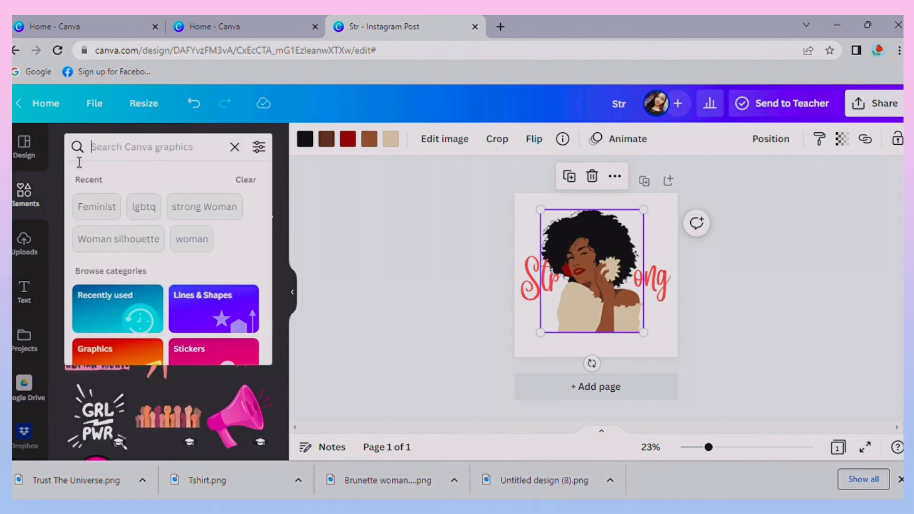
{"action": "type", "text": "pride"}
{"action": "key", "text": "Return"}
{"action": "scroll", "coordinate": [130, 327], "scroll_direction": "down", "scroll_amount": 6}
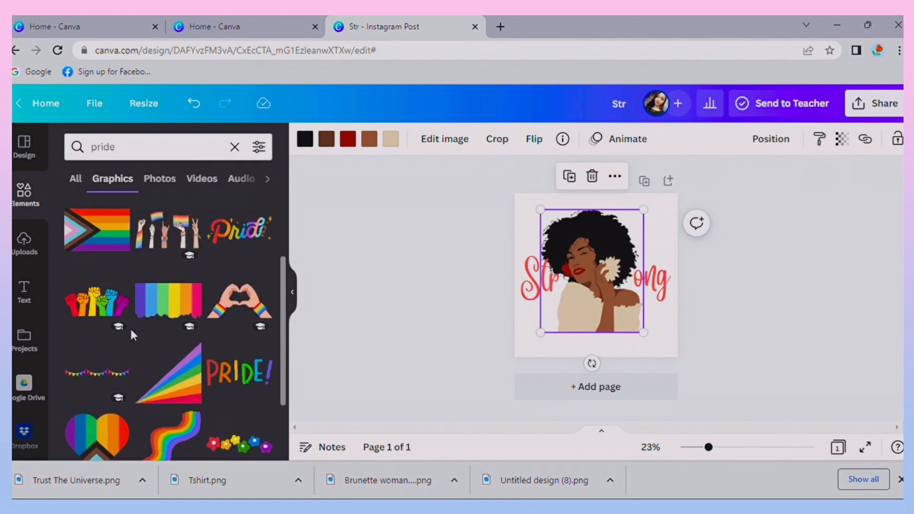
Search the graphics for "pride cap" and add the rainbow cap with the purple brim to the page.
{"action": "left_click", "coordinate": [146, 152]}
{"action": "type", "text": "cap"}
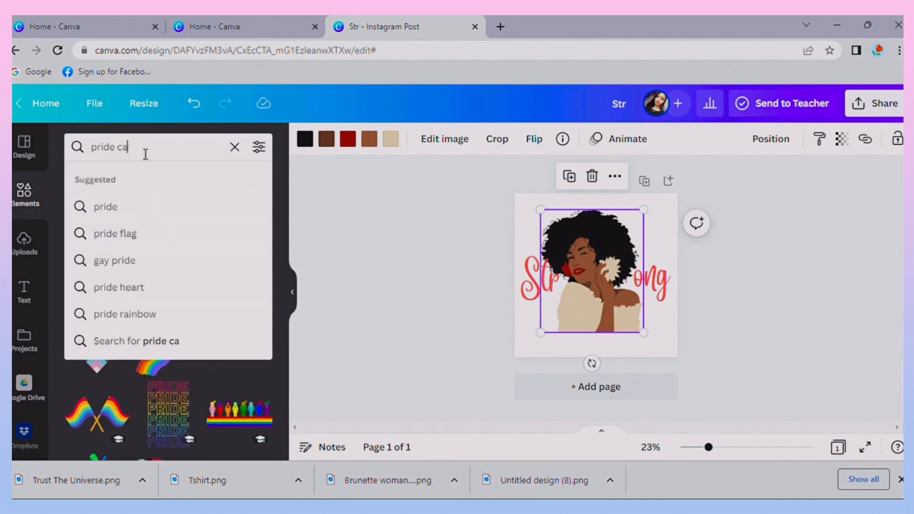
{"action": "key", "text": "Return"}
{"action": "scroll", "coordinate": [136, 312], "scroll_direction": "down", "scroll_amount": 2}
{"action": "scroll", "coordinate": [136, 312], "scroll_direction": "down", "scroll_amount": 10}
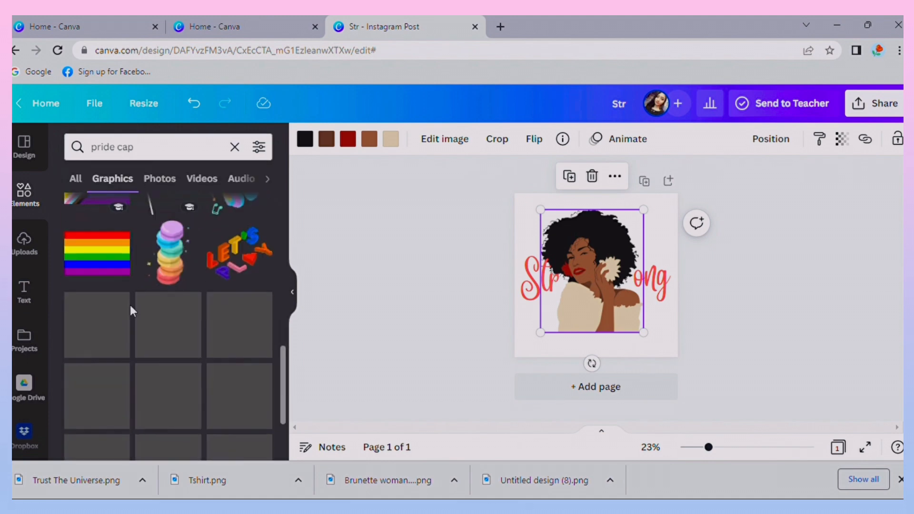
{"action": "scroll", "coordinate": [134, 311], "scroll_direction": "down", "scroll_amount": 10}
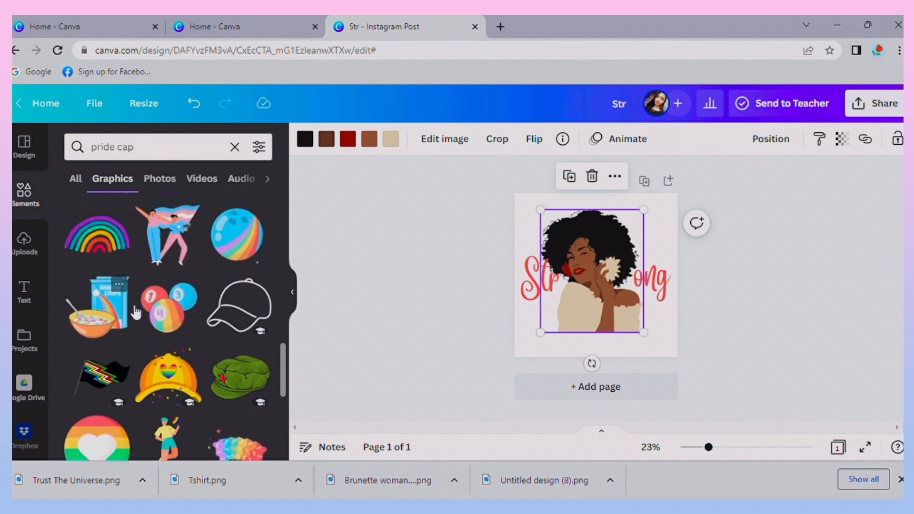
{"action": "scroll", "coordinate": [130, 307], "scroll_direction": "down", "scroll_amount": 10}
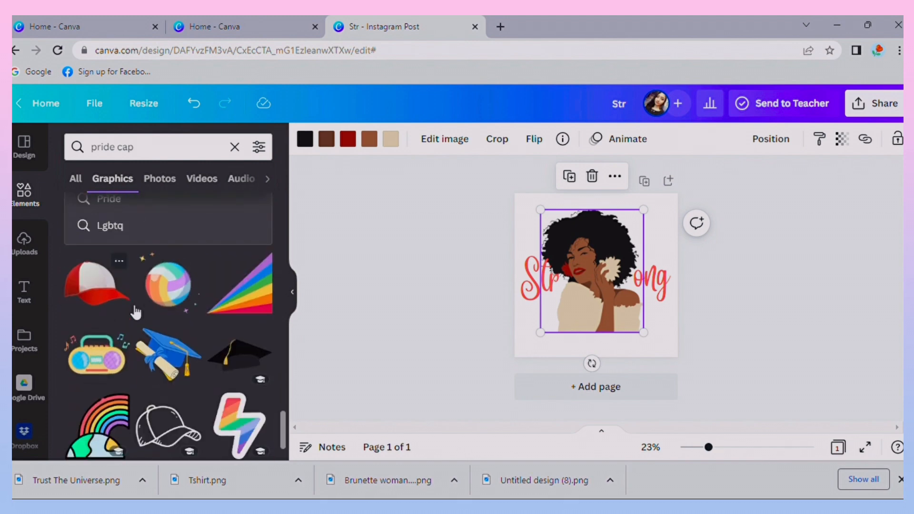
{"action": "scroll", "coordinate": [130, 305], "scroll_direction": "up", "scroll_amount": 15}
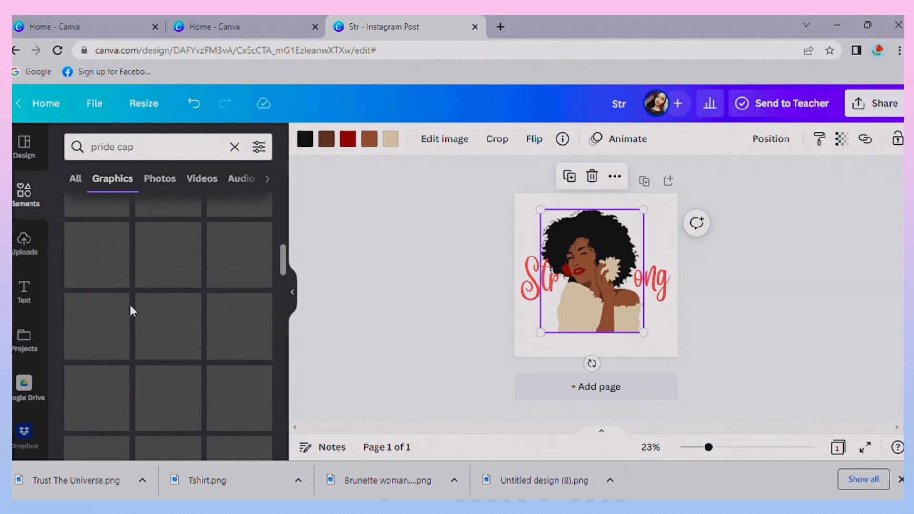
{"action": "left_click", "coordinate": [115, 281]}
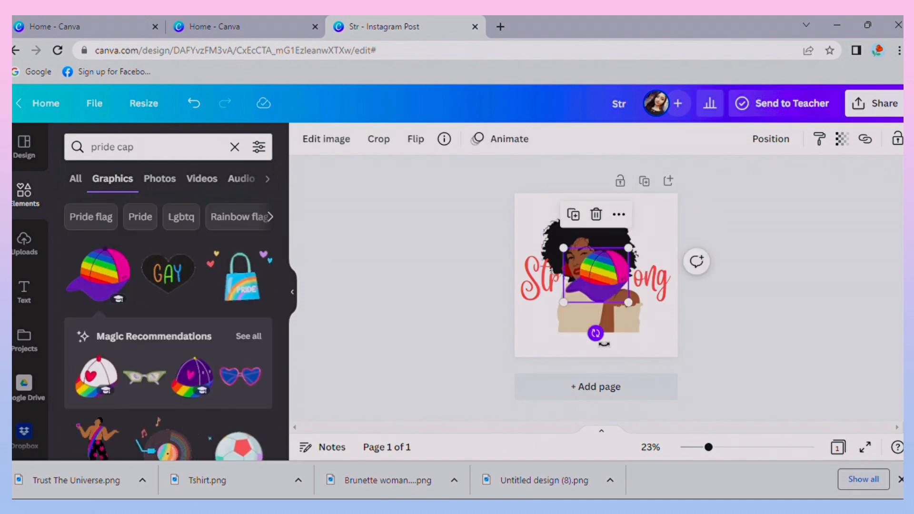
Place the rainbow cap slightly tilted on top of the woman's head and send it backward behind her hair.
{"action": "left_click_drag", "start_coordinate": [597, 276], "coordinate": [578, 222]}
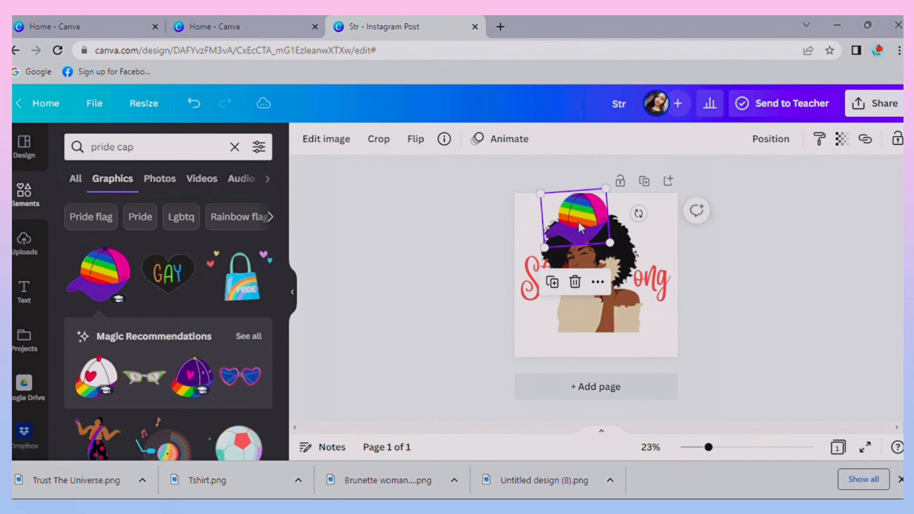
{"action": "left_click", "coordinate": [842, 154]}
{"action": "mouse_move", "coordinate": [840, 193]}
{"action": "left_mouse_down"}
{"action": "mouse_move", "coordinate": [809, 195]}
{"action": "mouse_move", "coordinate": [843, 209]}
{"action": "left_mouse_up"}
{"action": "left_click", "coordinate": [773, 139]}
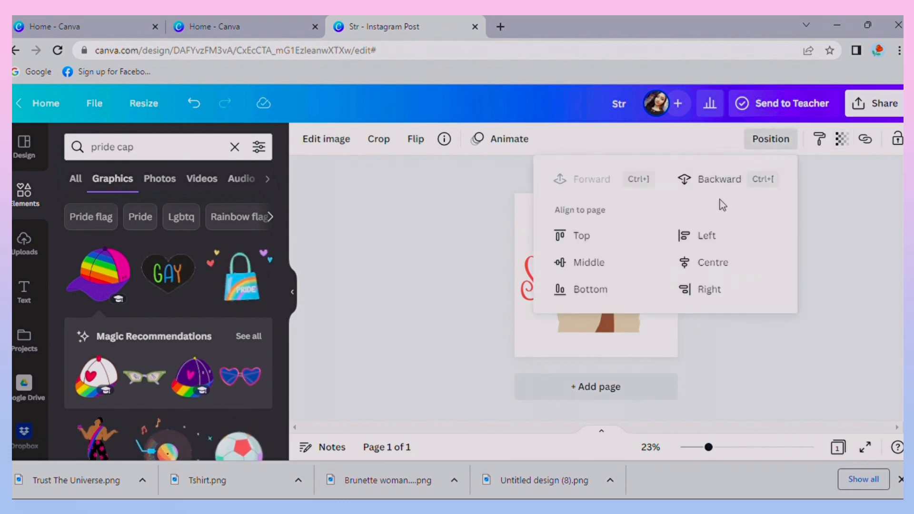
{"action": "left_click", "coordinate": [815, 267]}
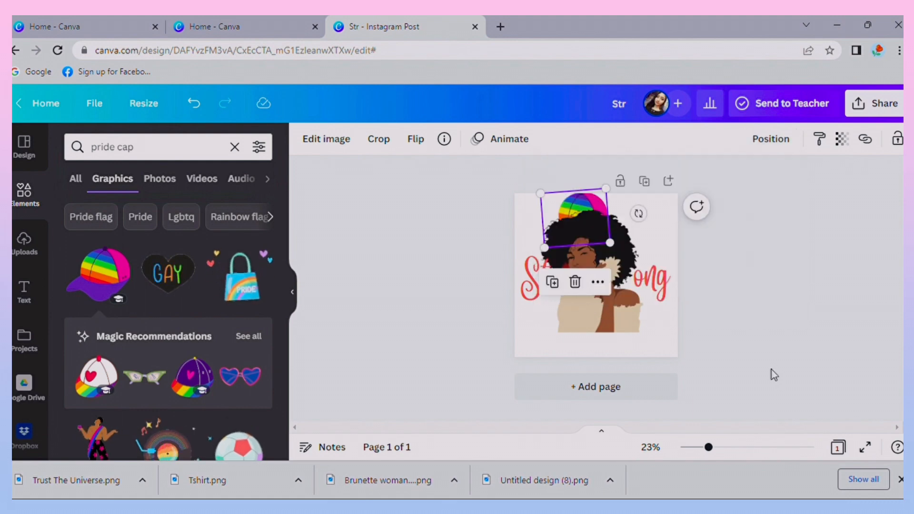
Shift the cap right, enlarge it slightly and move the woman down a little so more of the cap shows.
{"action": "left_click", "coordinate": [784, 282]}
{"action": "left_click", "coordinate": [585, 193]}
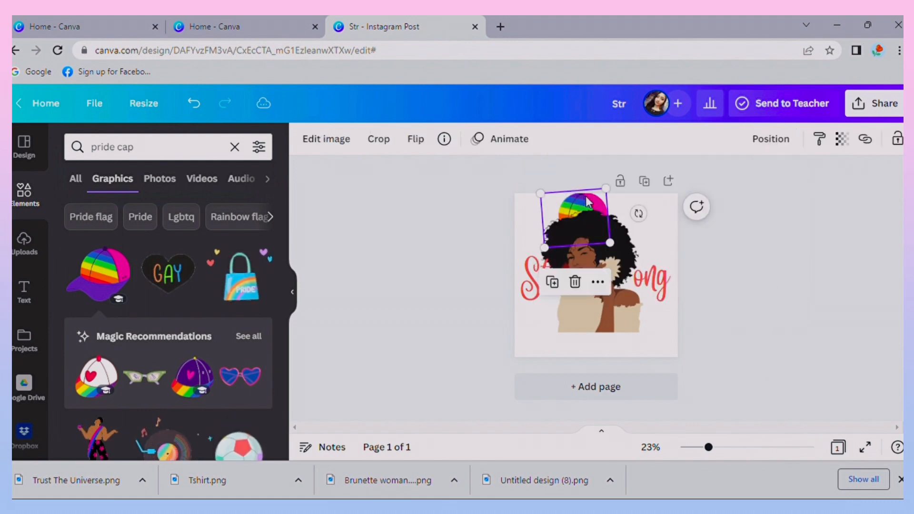
{"action": "left_click_drag", "start_coordinate": [585, 200], "coordinate": [604, 202]}
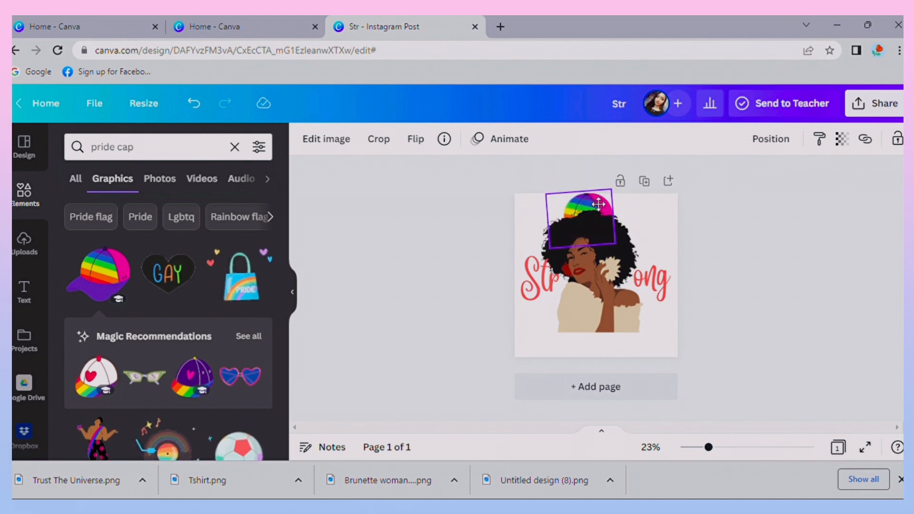
{"action": "left_click", "coordinate": [439, 255]}
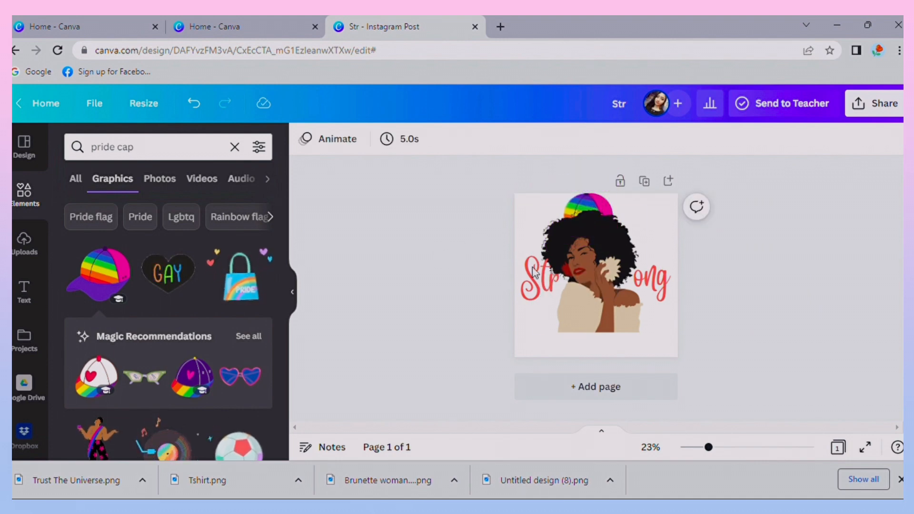
{"action": "left_click_drag", "start_coordinate": [613, 310], "coordinate": [612, 320]}
{"action": "left_click", "coordinate": [481, 317]}
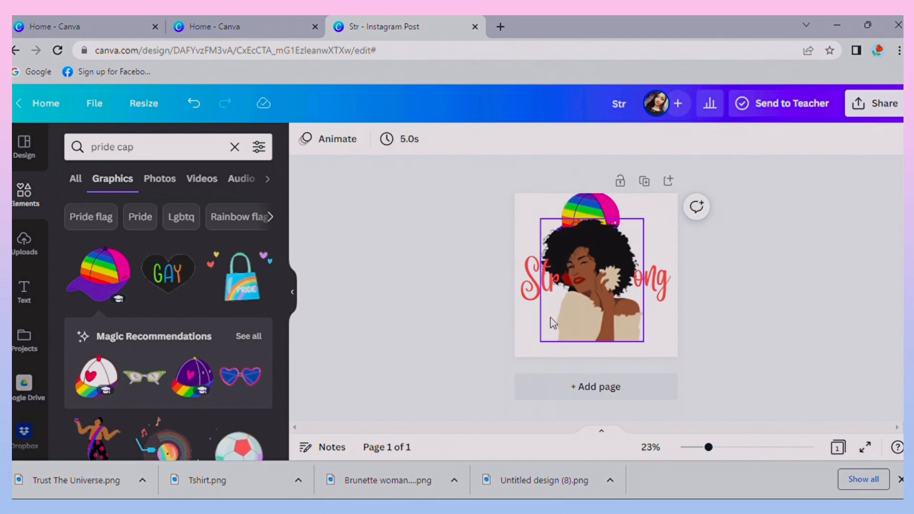
Move "Str" and "ong" down slightly and enlarge "ong" to size 183.
{"action": "left_click_drag", "start_coordinate": [556, 294], "coordinate": [557, 302]}
{"action": "left_click", "coordinate": [660, 281]}
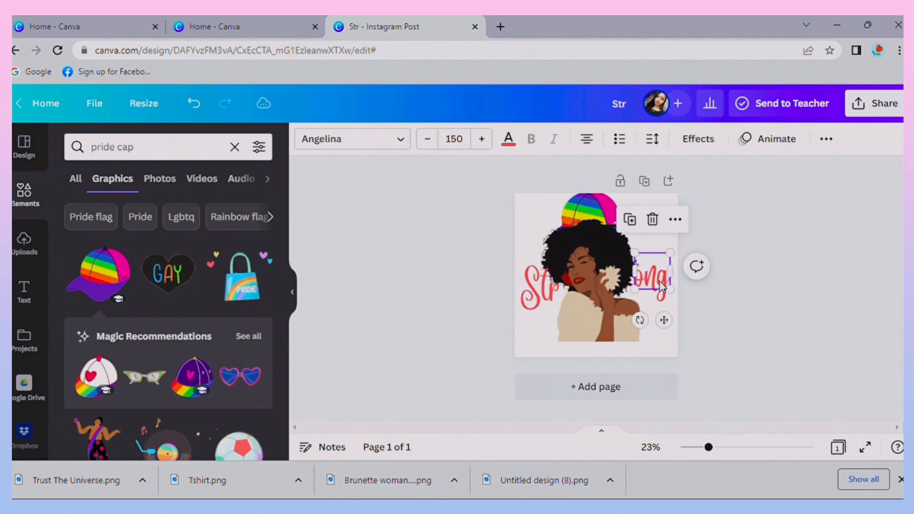
{"action": "left_click_drag", "start_coordinate": [661, 287], "coordinate": [661, 299]}
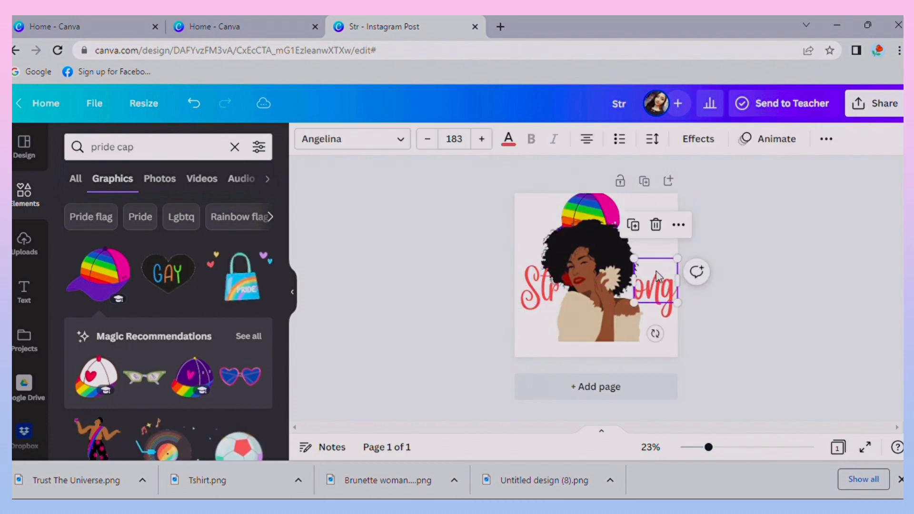
Enlarge "Str" to size 171 and move "ong" closer to the woman.
{"action": "left_click", "coordinate": [544, 301]}
{"action": "left_click_drag", "start_coordinate": [560, 303], "coordinate": [560, 307]}
{"action": "left_click_drag", "start_coordinate": [561, 307], "coordinate": [558, 301]}
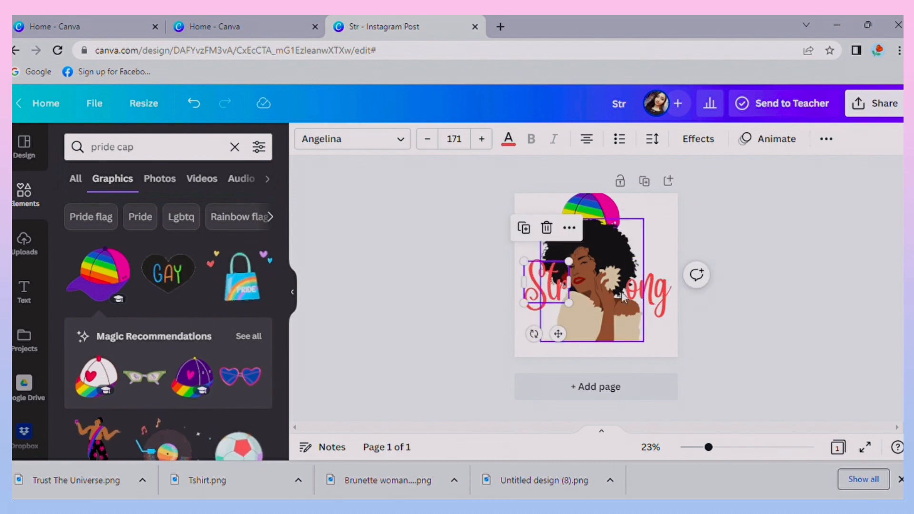
{"action": "left_click", "coordinate": [646, 303]}
{"action": "left_click", "coordinate": [717, 324]}
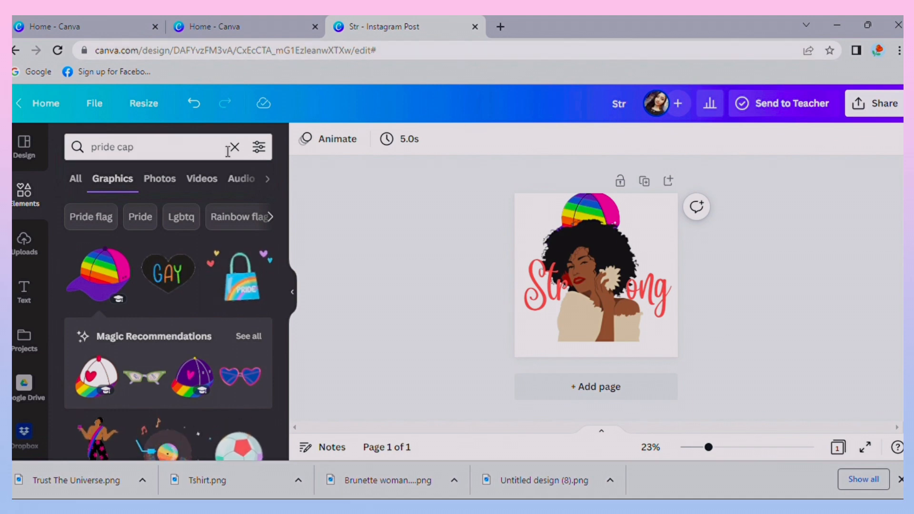
Search the graphics for "pride dress".
{"action": "left_click", "coordinate": [175, 147]}
{"action": "key", "text": "BackSpace"}
{"action": "key", "text": "BackSpace"}
{"action": "key", "text": "BackSpace"}
{"action": "type", "text": "dress"}
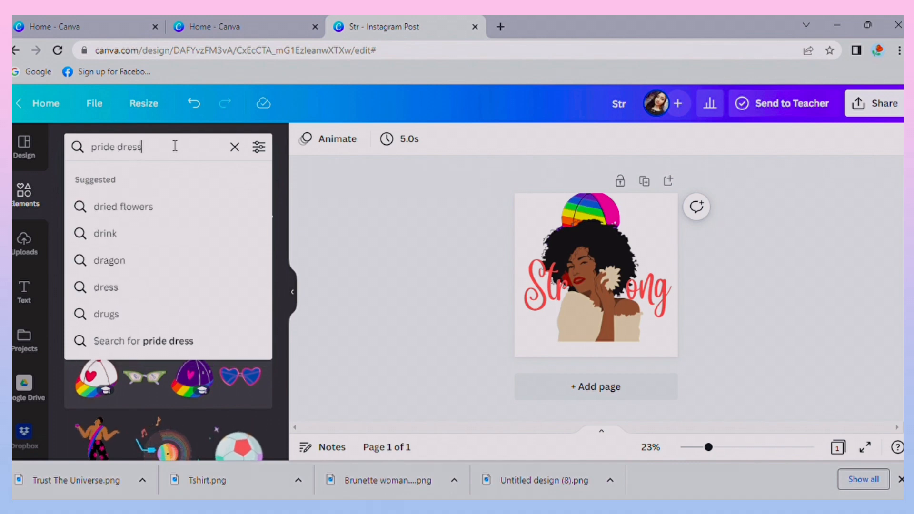
{"action": "key", "text": "Return"}
Find the layered wavy rainbow graphic in the results and add it to the page.
{"action": "scroll", "coordinate": [163, 305], "scroll_direction": "down", "scroll_amount": 10}
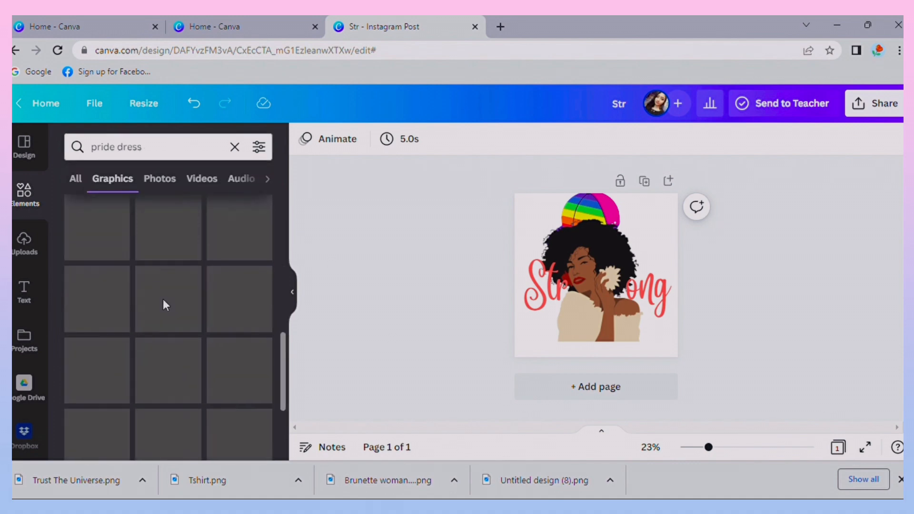
{"action": "scroll", "coordinate": [169, 306], "scroll_direction": "down", "scroll_amount": 10}
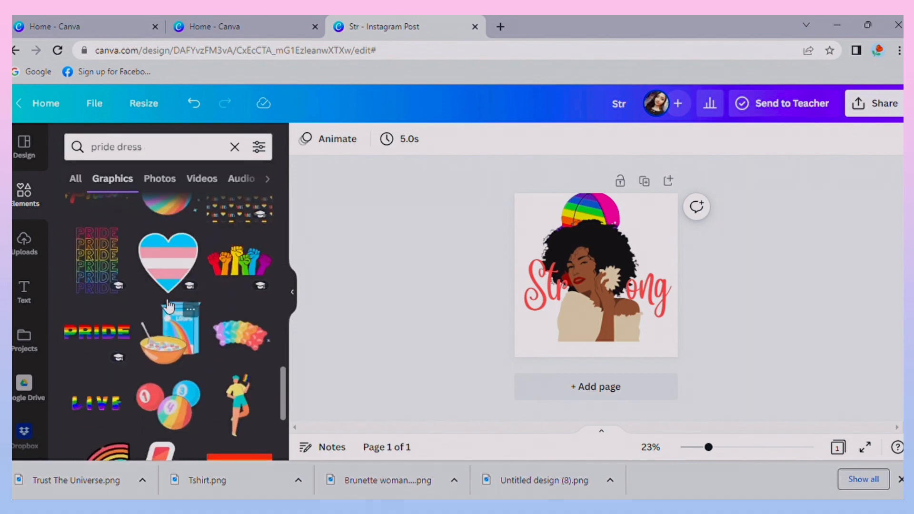
{"action": "scroll", "coordinate": [169, 306], "scroll_direction": "down", "scroll_amount": 10}
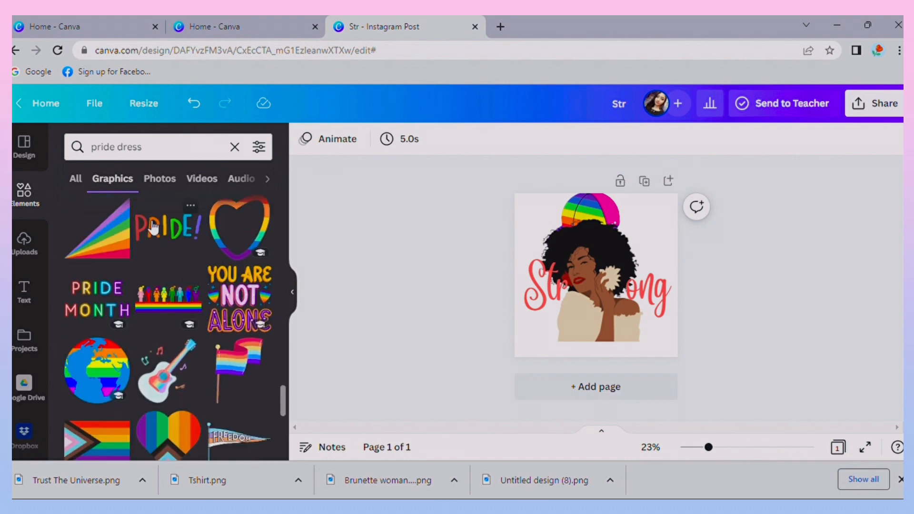
{"action": "scroll", "coordinate": [180, 364], "scroll_direction": "down", "scroll_amount": 3}
{"action": "scroll", "coordinate": [180, 365], "scroll_direction": "down", "scroll_amount": 4}
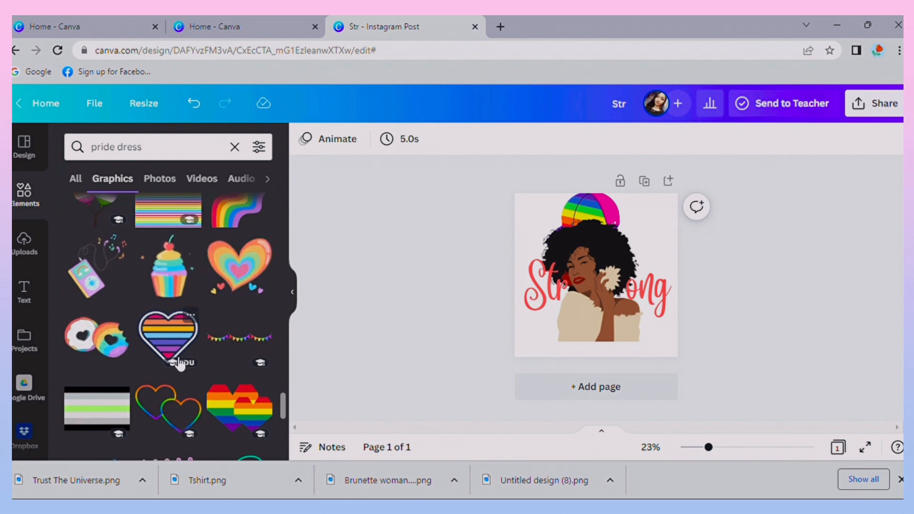
{"action": "scroll", "coordinate": [180, 365], "scroll_direction": "down", "scroll_amount": 8}
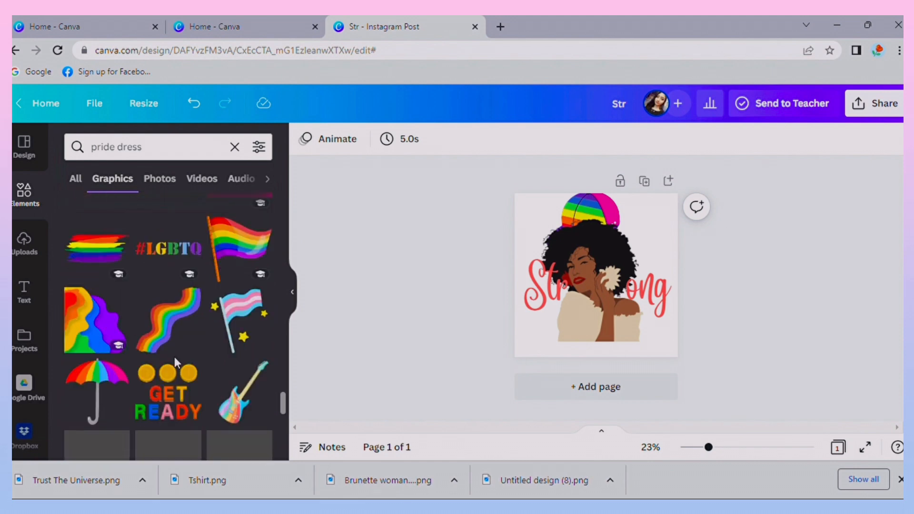
{"action": "left_click", "coordinate": [96, 320]}
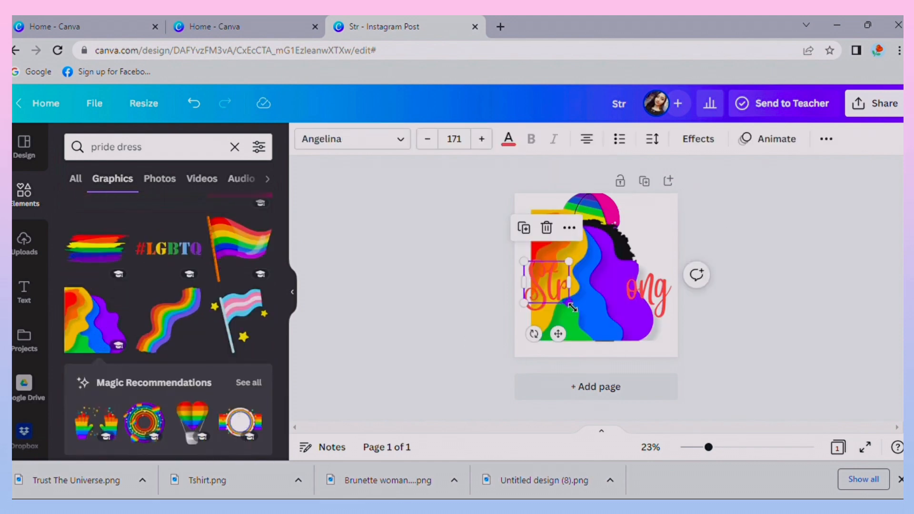
Move the wavy rainbow graphic to the page's lower-left area and stretch it wide enough to span the page.
{"action": "left_click", "coordinate": [612, 324]}
{"action": "left_click_drag", "start_coordinate": [612, 324], "coordinate": [644, 408]}
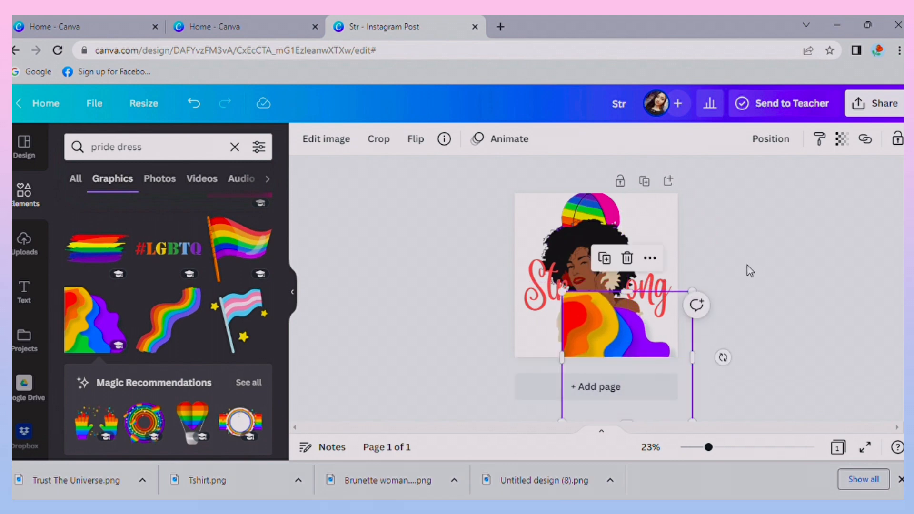
{"action": "left_click", "coordinate": [843, 143]}
{"action": "mouse_move", "coordinate": [837, 193]}
{"action": "left_mouse_down"}
{"action": "mouse_move", "coordinate": [781, 191]}
{"action": "mouse_move", "coordinate": [838, 210]}
{"action": "left_mouse_up"}
{"action": "left_click_drag", "start_coordinate": [610, 344], "coordinate": [559, 371]}
{"action": "left_click_drag", "start_coordinate": [574, 339], "coordinate": [565, 265]}
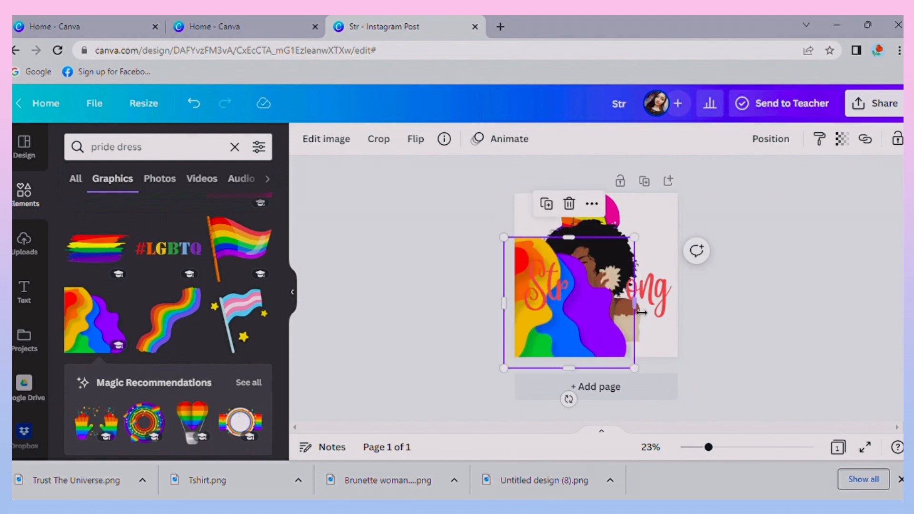
{"action": "left_click_drag", "start_coordinate": [633, 314], "coordinate": [712, 316]}
Send the rainbow graphic to the back and widen it slightly past the page's right edge.
{"action": "left_click", "coordinate": [785, 144]}
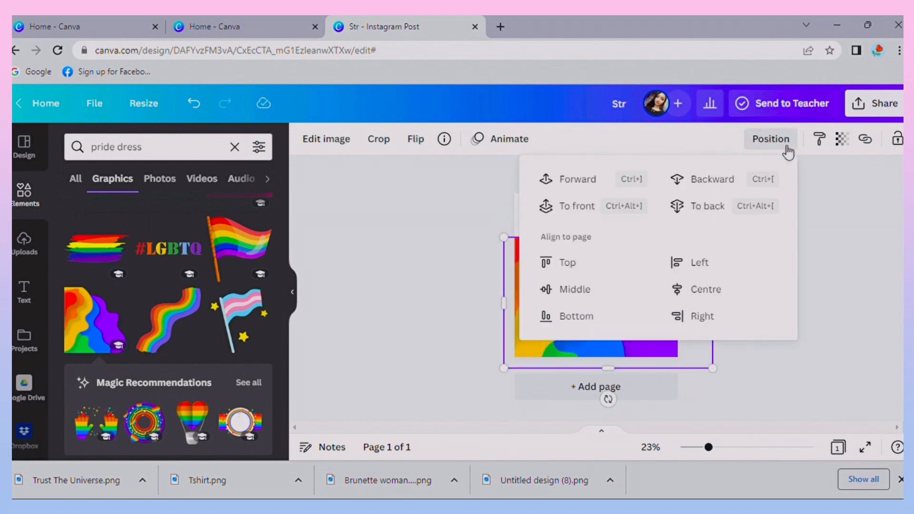
{"action": "left_click", "coordinate": [712, 223]}
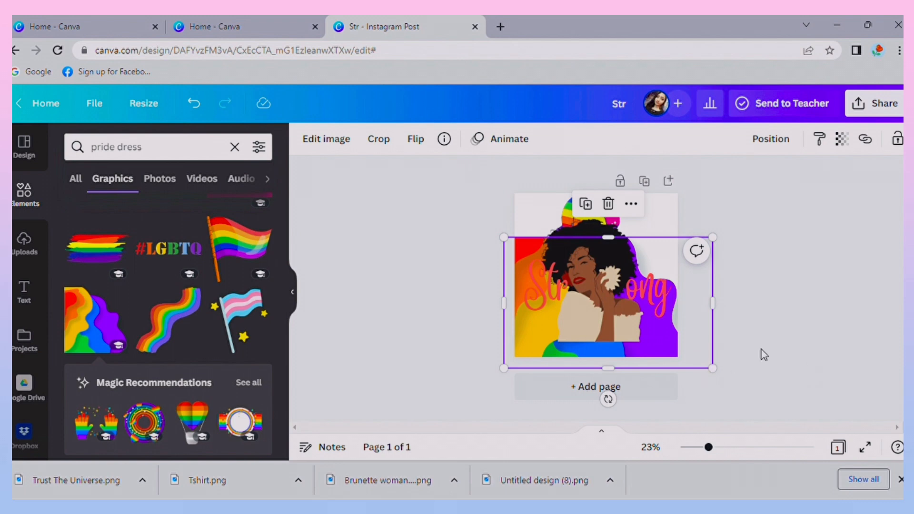
{"action": "left_click", "coordinate": [763, 352]}
{"action": "left_click", "coordinate": [640, 337]}
{"action": "left_click_drag", "start_coordinate": [724, 318], "coordinate": [729, 317]}
{"action": "left_click", "coordinate": [737, 302]}
Move the rainbow backdrop up to the page's top edge and stretch it down to the bottom edge.
{"action": "left_click", "coordinate": [665, 324]}
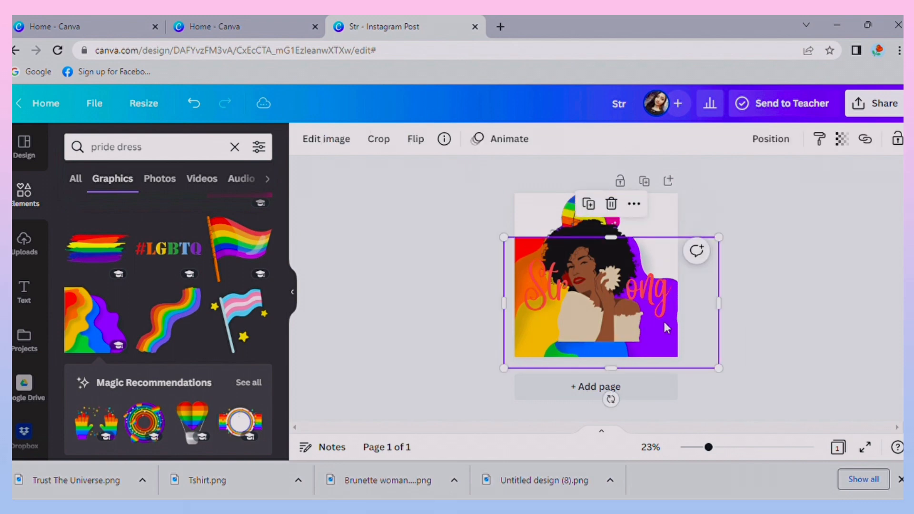
{"action": "left_click_drag", "start_coordinate": [644, 324], "coordinate": [647, 288]}
{"action": "left_click_drag", "start_coordinate": [618, 329], "coordinate": [613, 362]}
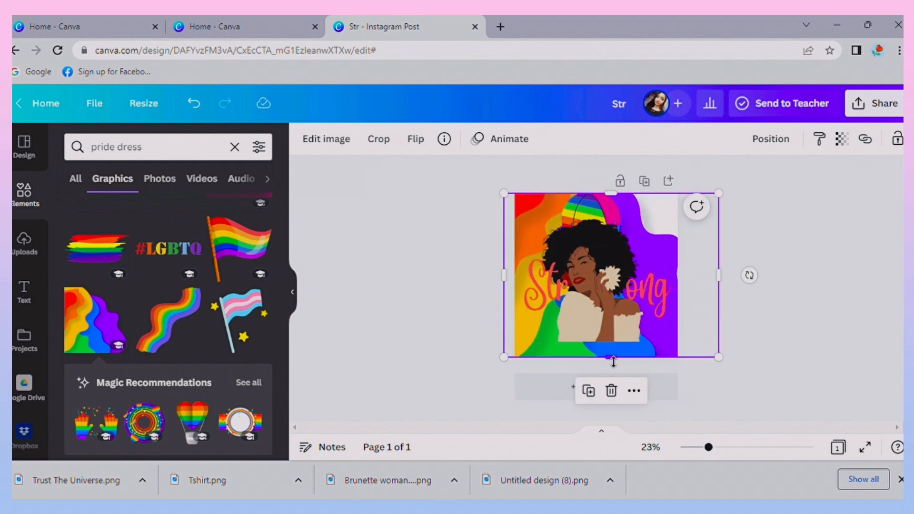
{"action": "left_click", "coordinate": [453, 375]}
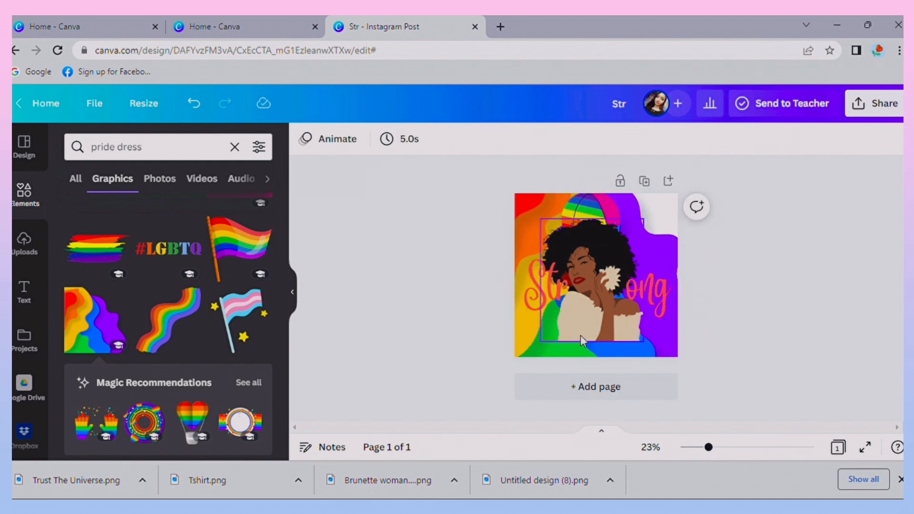
Try to enlarge the rainbow backdrop from its lower-right corner.
{"action": "left_click", "coordinate": [536, 321]}
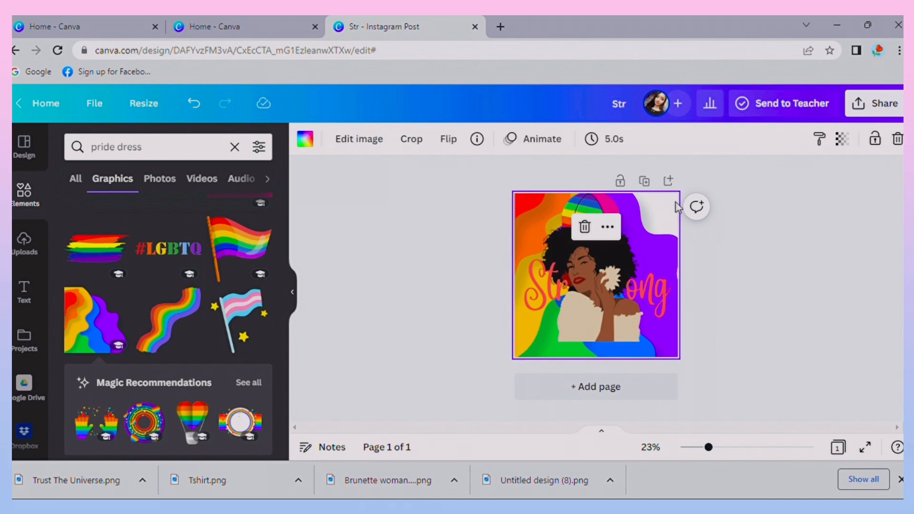
{"action": "left_click", "coordinate": [654, 241]}
{"action": "left_click", "coordinate": [669, 341]}
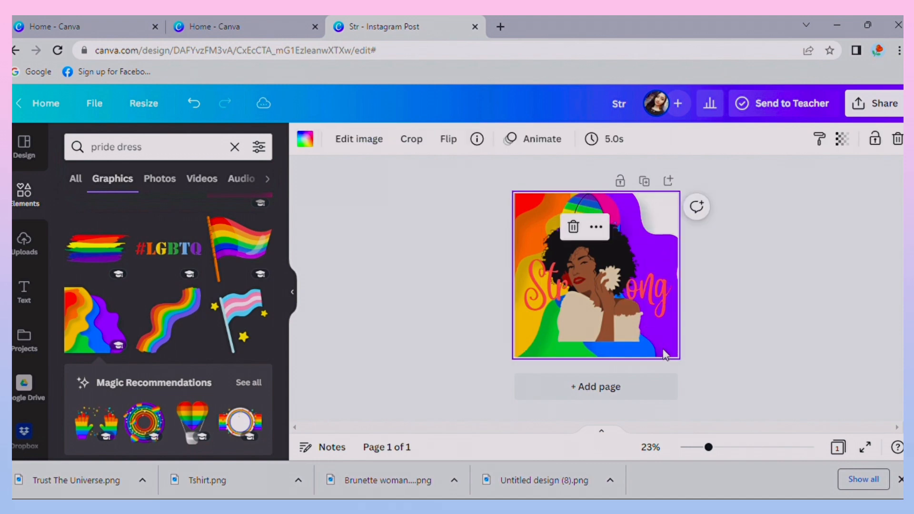
{"action": "left_click", "coordinate": [677, 362]}
{"action": "left_click", "coordinate": [673, 357]}
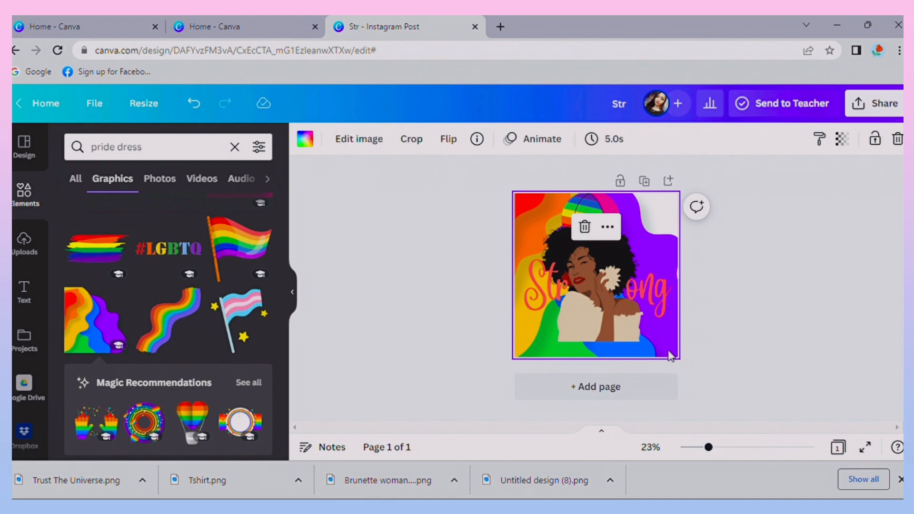
{"action": "left_click_drag", "start_coordinate": [661, 352], "coordinate": [696, 372]}
{"action": "left_click", "coordinate": [675, 357]}
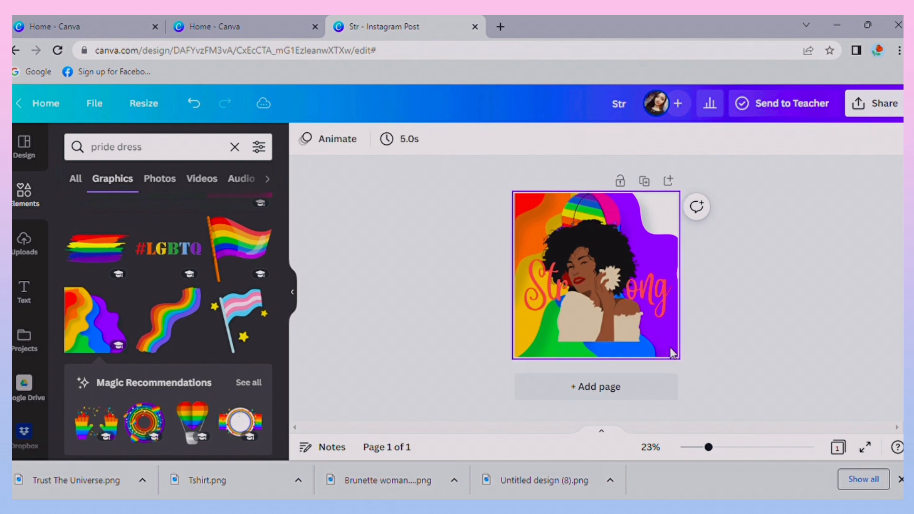
{"action": "left_click", "coordinate": [671, 350]}
{"action": "left_click", "coordinate": [663, 255]}
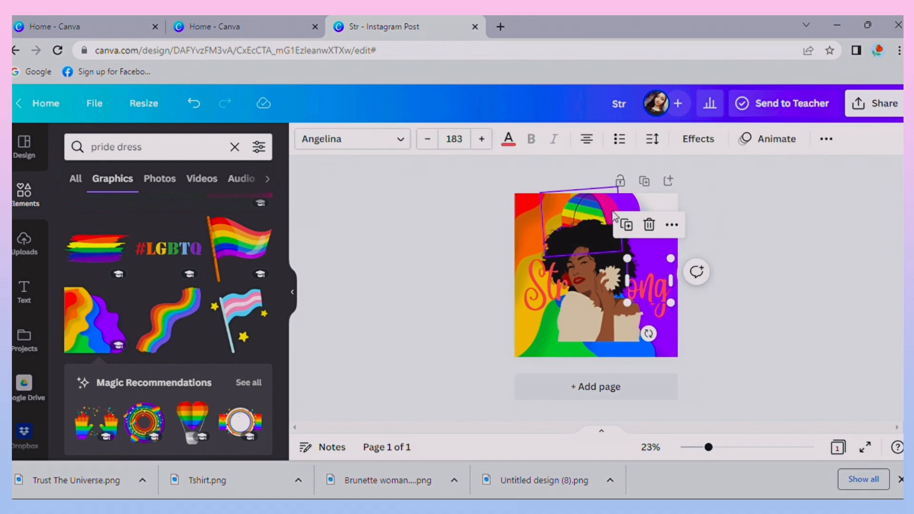
{"action": "left_click", "coordinate": [516, 228]}
{"action": "left_click", "coordinate": [510, 188]}
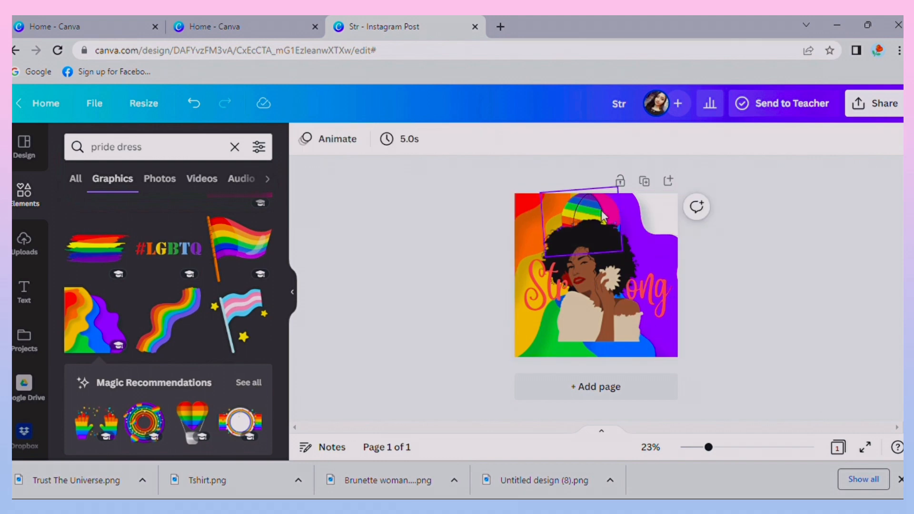
Shift the rainbow cap slightly on the woman's head and make it a little smaller.
{"action": "left_click_drag", "start_coordinate": [603, 216], "coordinate": [585, 201]}
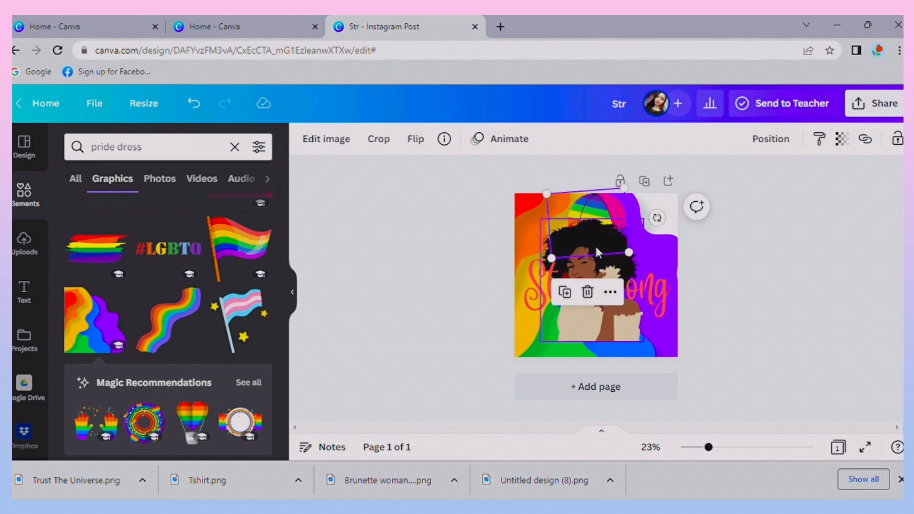
{"action": "left_click", "coordinate": [717, 268]}
{"action": "left_click", "coordinate": [590, 205]}
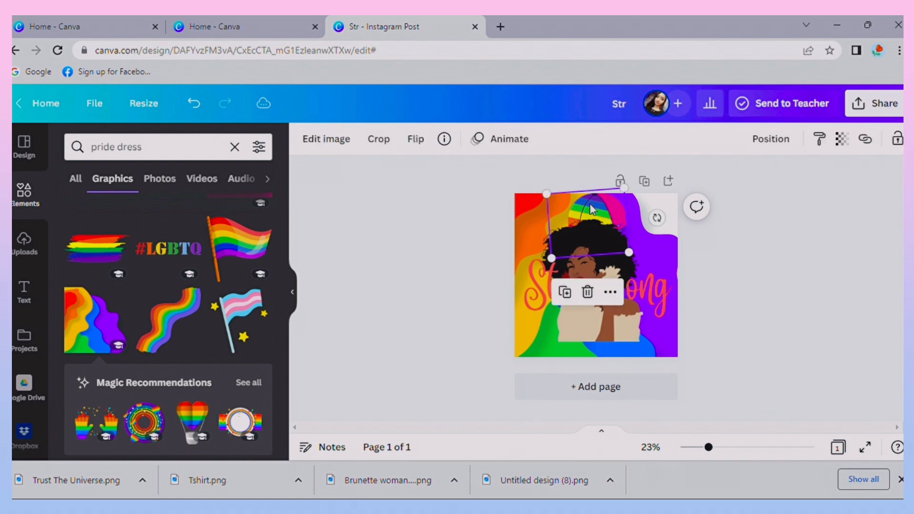
{"action": "left_click_drag", "start_coordinate": [633, 265], "coordinate": [622, 252]}
{"action": "left_click", "coordinate": [603, 282]}
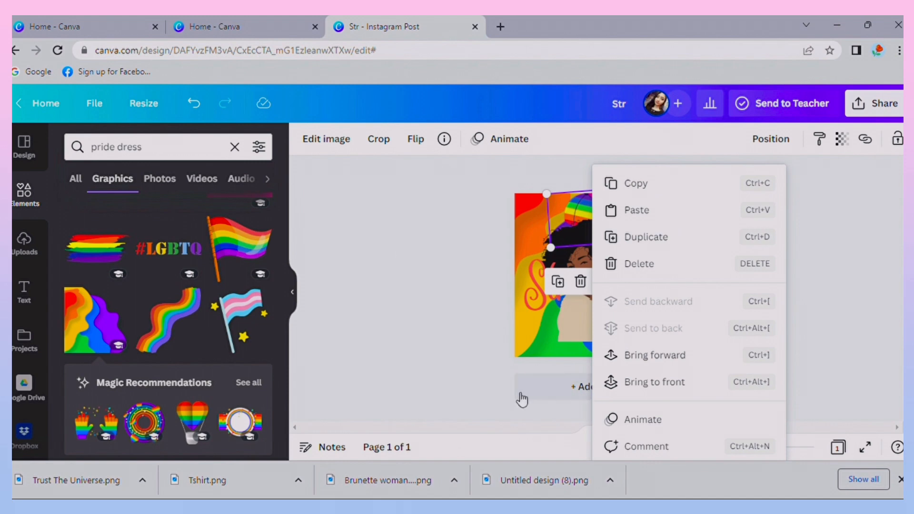
{"action": "left_click", "coordinate": [374, 346]}
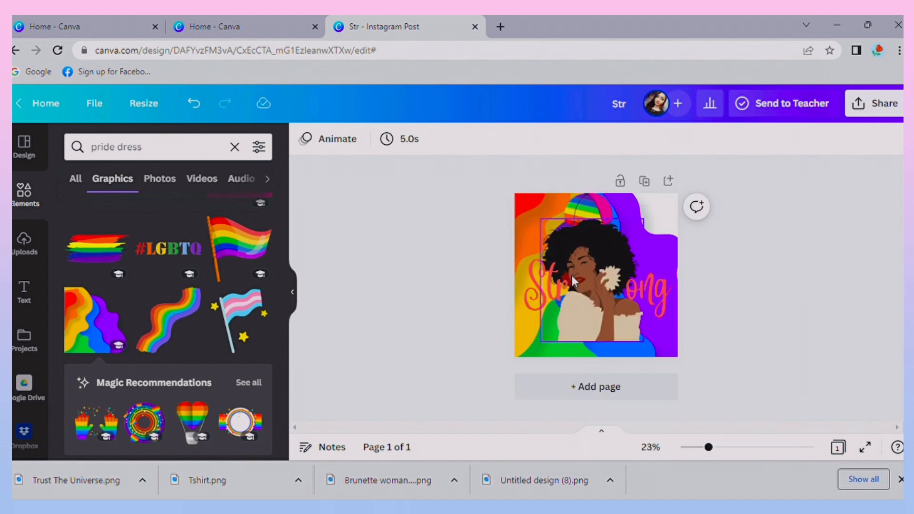
Rotate the rainbow cap level and nudge it down onto the woman's hair.
{"action": "left_click", "coordinate": [593, 218]}
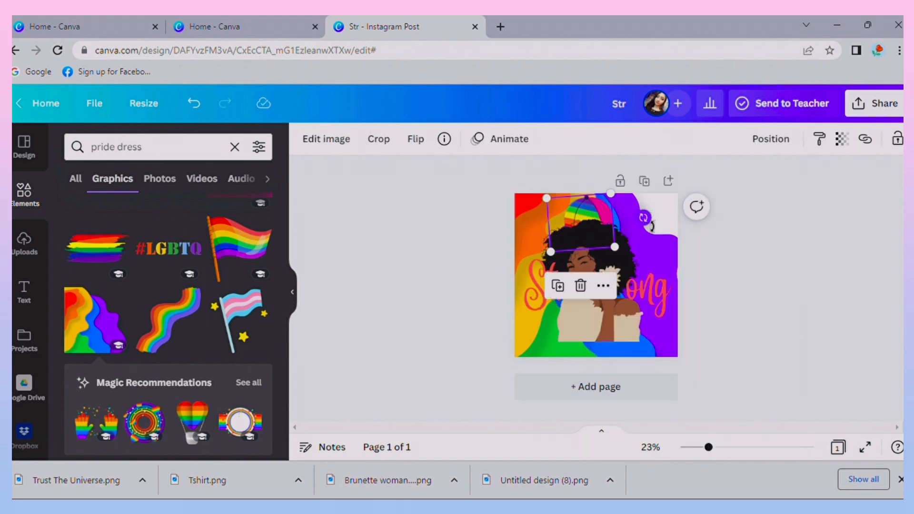
{"action": "left_click_drag", "start_coordinate": [652, 225], "coordinate": [636, 249]}
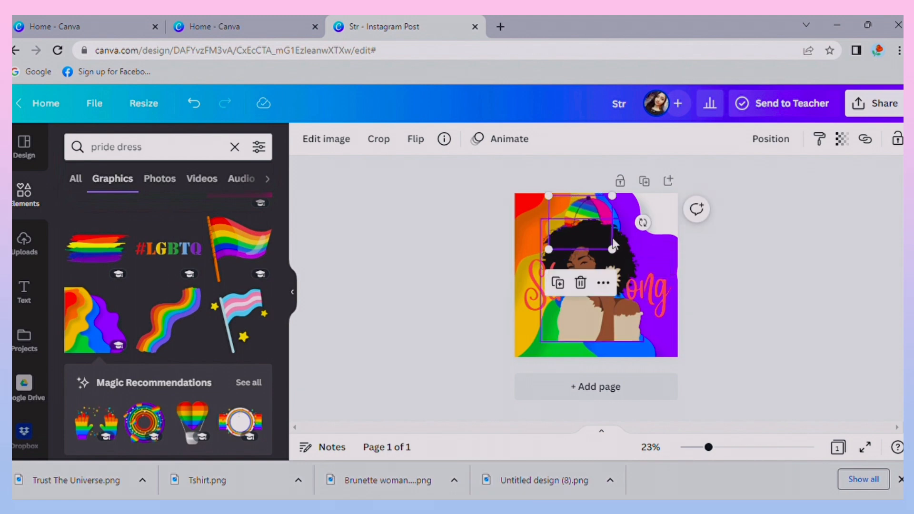
{"action": "left_click", "coordinate": [447, 221]}
{"action": "left_click_drag", "start_coordinate": [597, 215], "coordinate": [595, 218]}
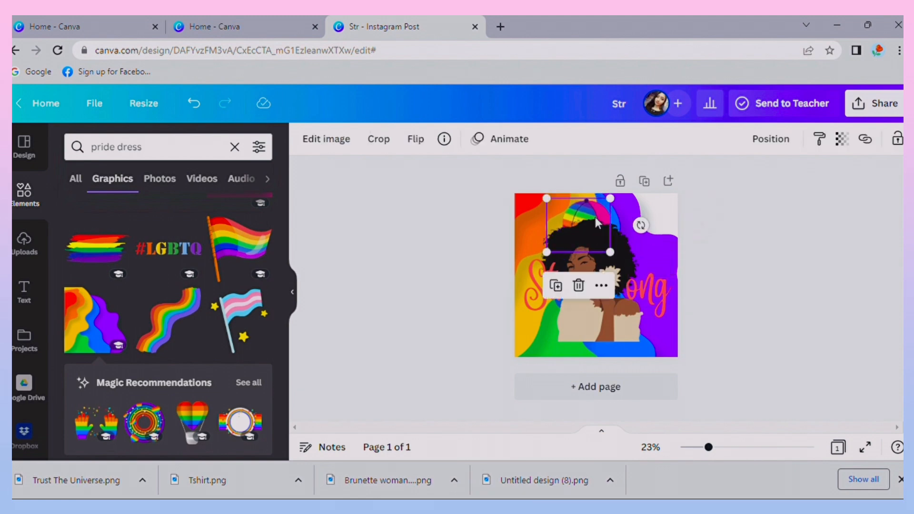
{"action": "left_click", "coordinate": [475, 251]}
Add the white-outlined rainbow heart from the graphics results, small, in the page's white upper-right corner.
{"action": "scroll", "coordinate": [190, 388], "scroll_direction": "down", "scroll_amount": 10}
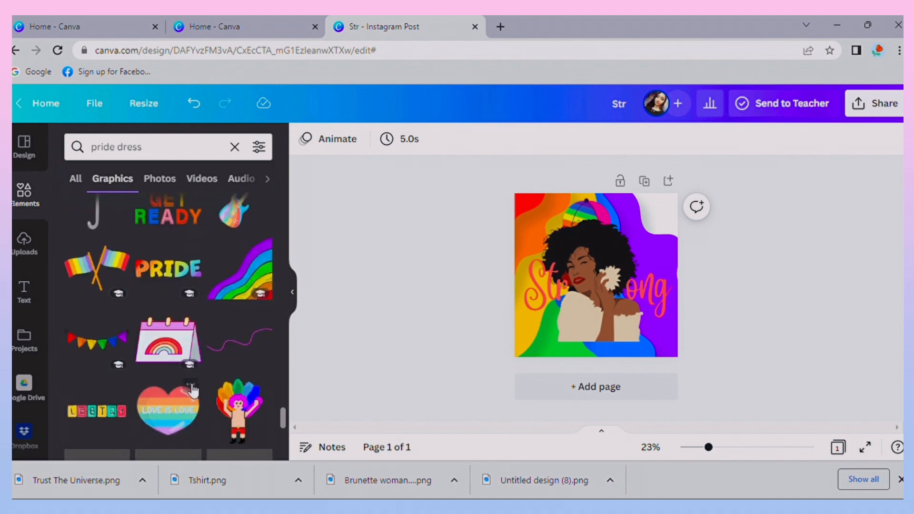
{"action": "scroll", "coordinate": [193, 390], "scroll_direction": "down", "scroll_amount": 10}
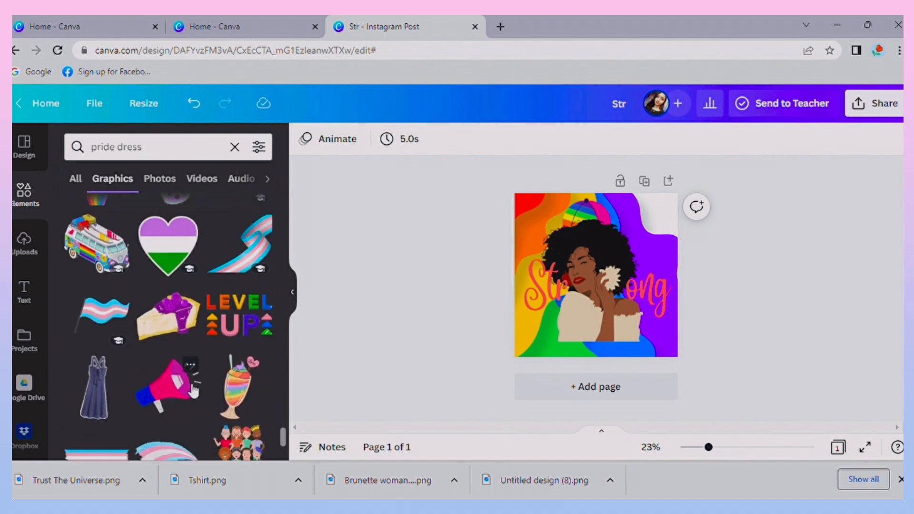
{"action": "scroll", "coordinate": [190, 390], "scroll_direction": "down", "scroll_amount": 10}
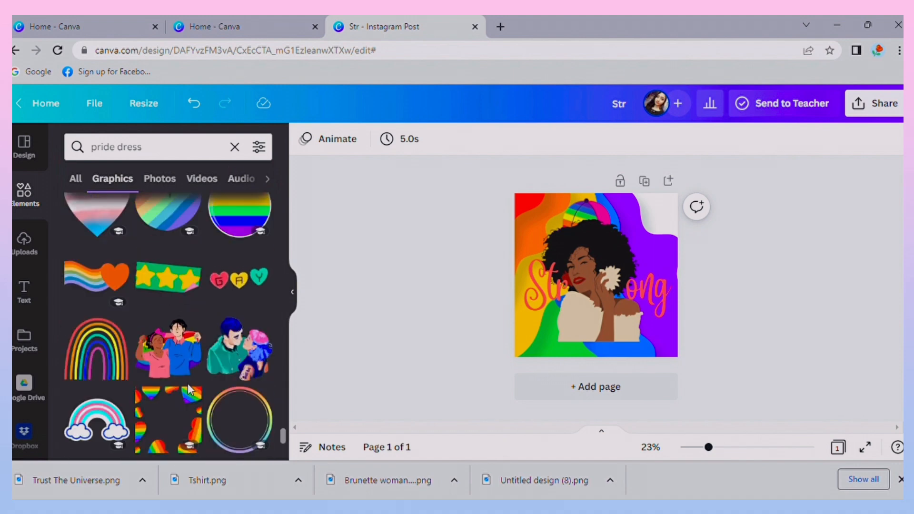
{"action": "scroll", "coordinate": [213, 314], "scroll_direction": "up", "scroll_amount": 3}
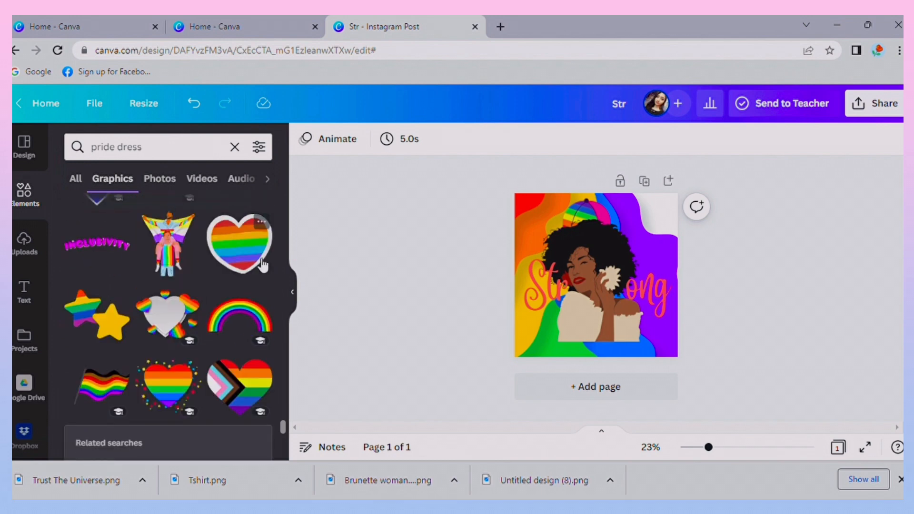
{"action": "left_click", "coordinate": [239, 240]}
{"action": "left_click_drag", "start_coordinate": [665, 339], "coordinate": [654, 236]}
{"action": "right_click", "coordinate": [658, 236]}
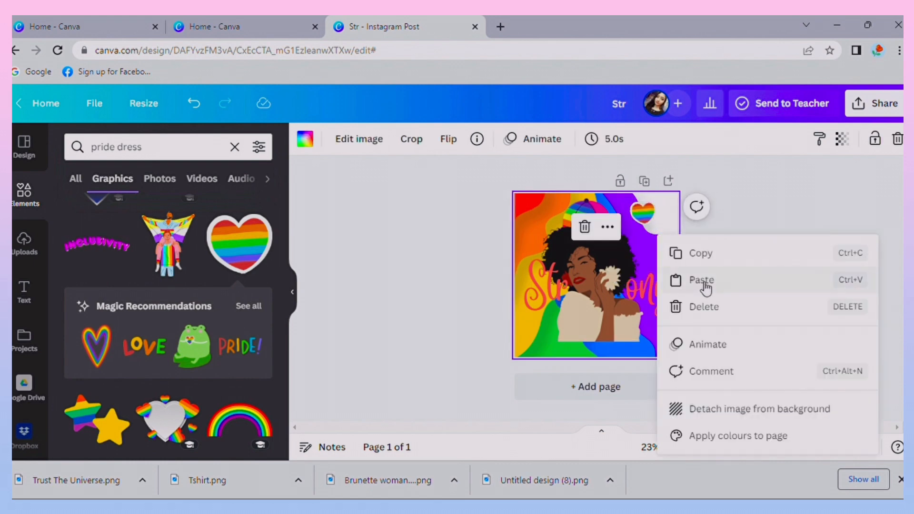
{"action": "left_click", "coordinate": [726, 207]}
Duplicate the rainbow heart, then shrink and tilt the copy beside the lower right of the original.
{"action": "left_click", "coordinate": [643, 212]}
{"action": "right_click", "coordinate": [643, 212]}
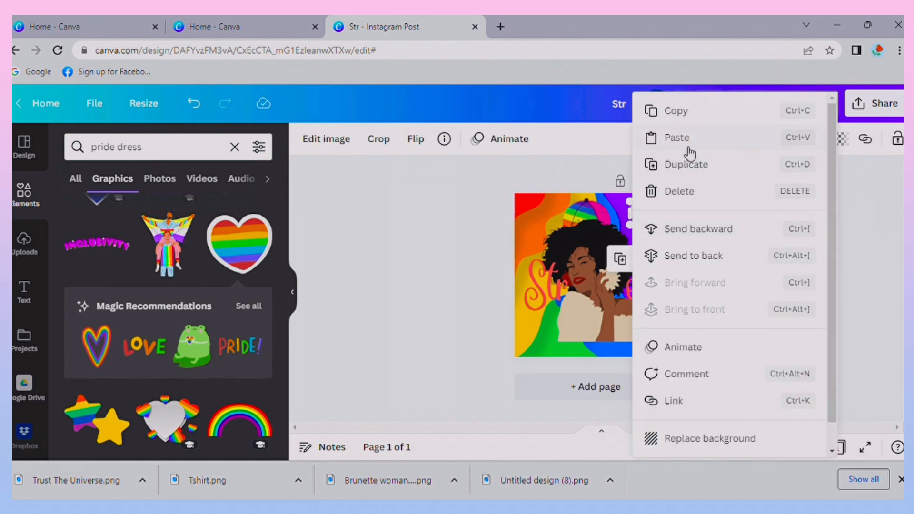
{"action": "left_click", "coordinate": [689, 177]}
{"action": "left_click_drag", "start_coordinate": [669, 243], "coordinate": [661, 243]}
{"action": "left_click_drag", "start_coordinate": [649, 273], "coordinate": [640, 268]}
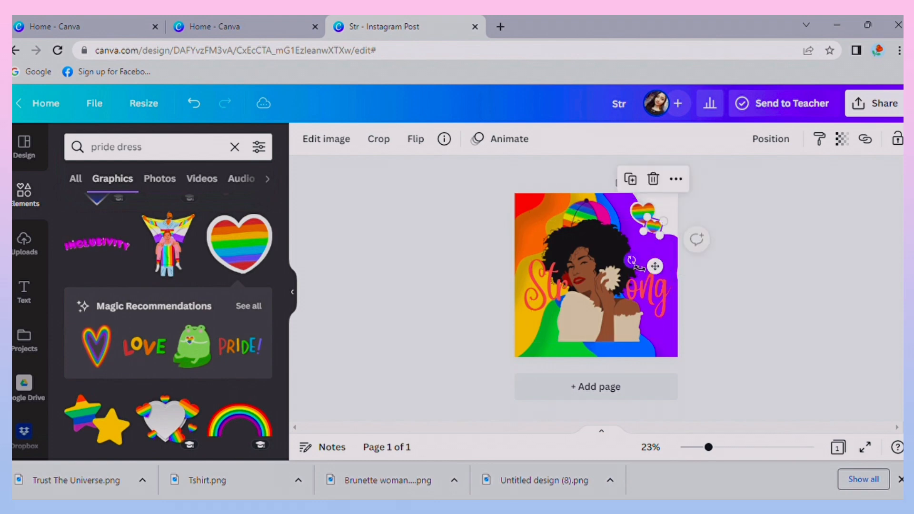
{"action": "left_click", "coordinate": [690, 273]}
{"action": "left_click", "coordinate": [658, 230]}
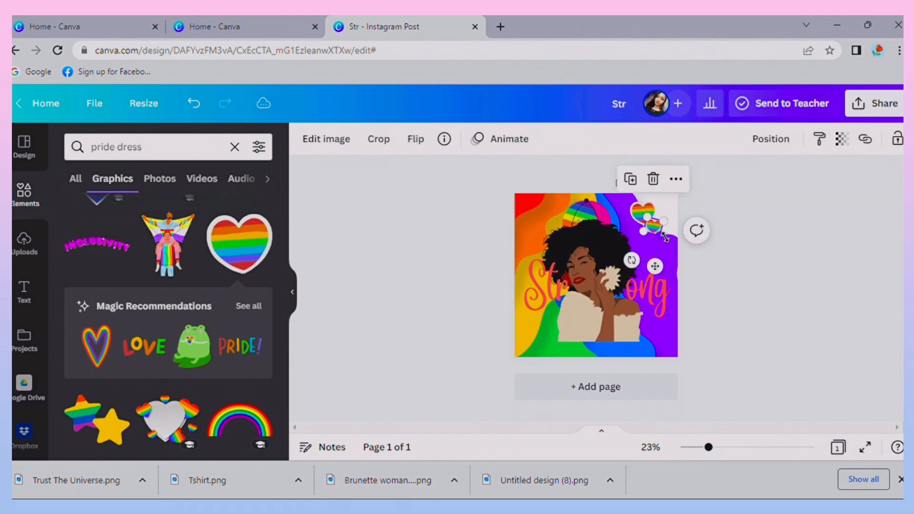
Nudge the two rainbow hearts so they sit close together in the page's upper-right corner.
{"action": "left_click_drag", "start_coordinate": [662, 237], "coordinate": [650, 223]}
{"action": "left_click", "coordinate": [643, 217]}
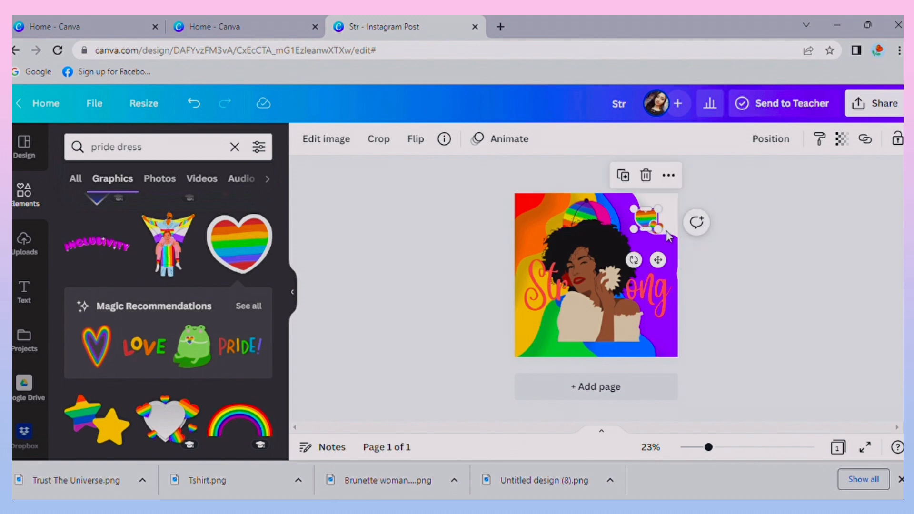
{"action": "left_click", "coordinate": [692, 258]}
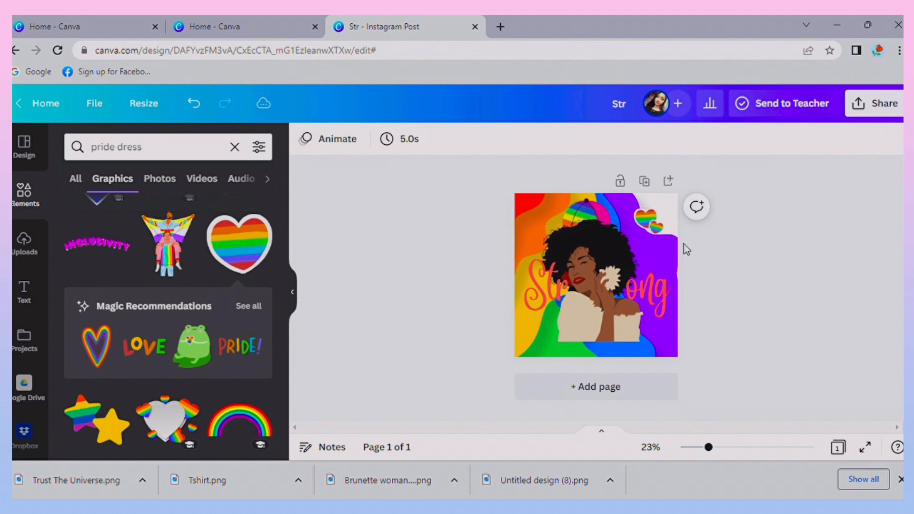
{"action": "left_click", "coordinate": [658, 232]}
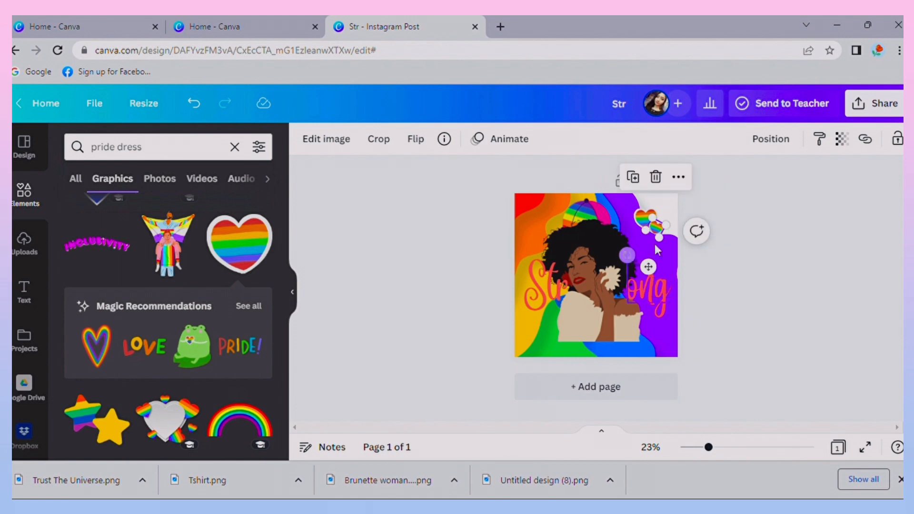
{"action": "left_click", "coordinate": [651, 275]}
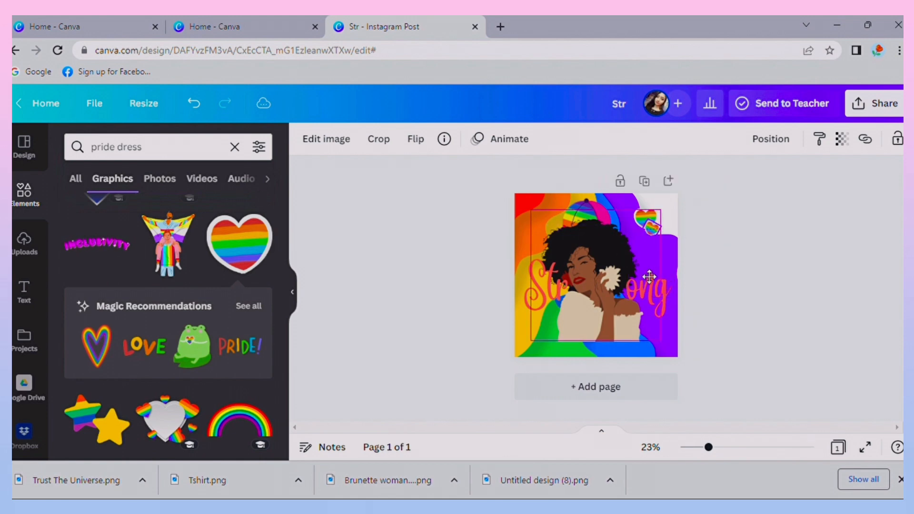
{"action": "left_click_drag", "start_coordinate": [650, 276], "coordinate": [649, 272]}
{"action": "left_click", "coordinate": [703, 278]}
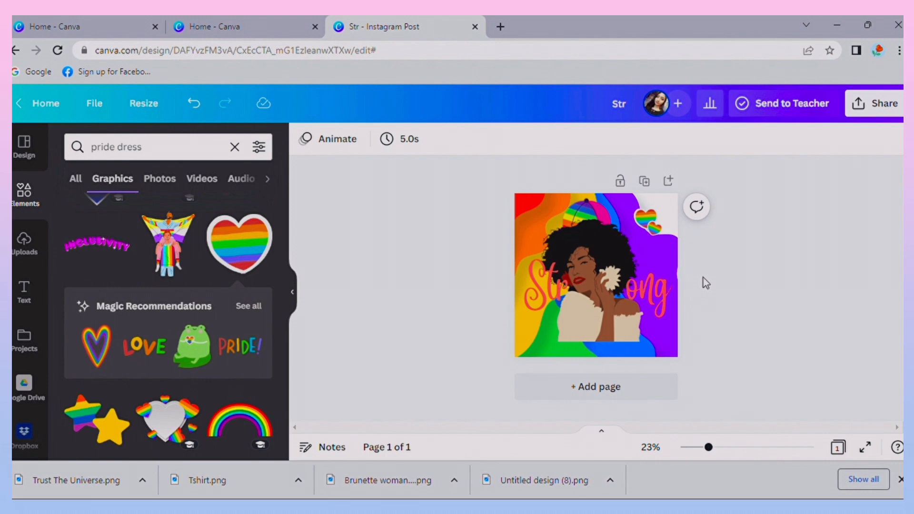
Enlarge the woman slightly and move her down to meet the page's bottom edge.
{"action": "left_click", "coordinate": [608, 309]}
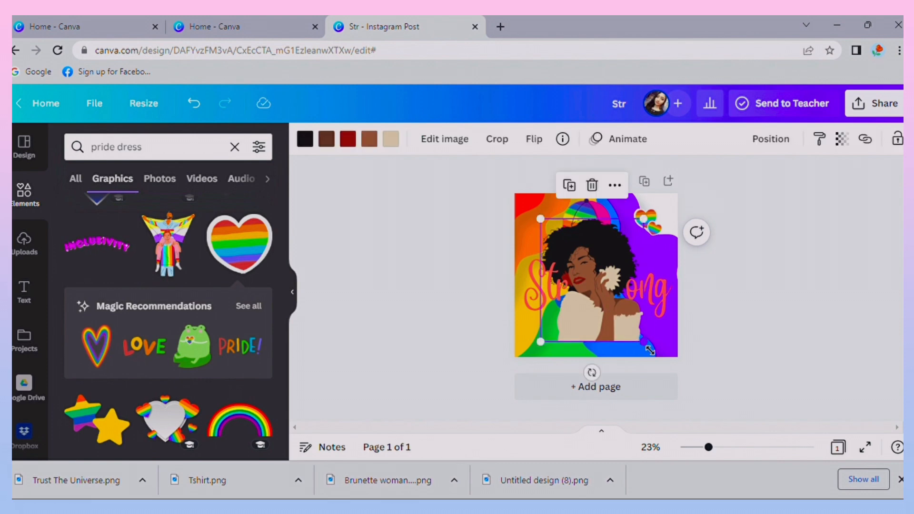
{"action": "left_click_drag", "start_coordinate": [650, 351], "coordinate": [649, 363]}
{"action": "left_click_drag", "start_coordinate": [627, 334], "coordinate": [623, 337]}
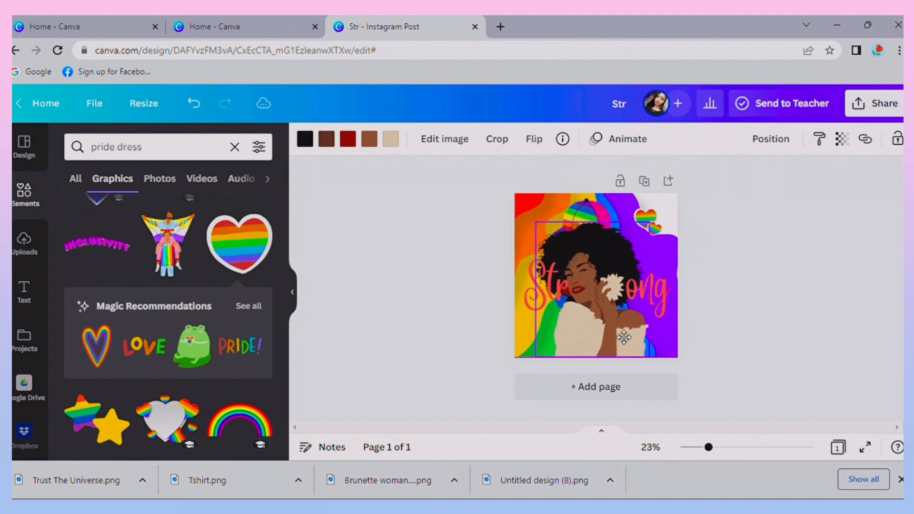
Enlarge the rainbow pride cap slightly so its frame reaches the page's upper edge.
{"action": "left_click", "coordinate": [597, 220]}
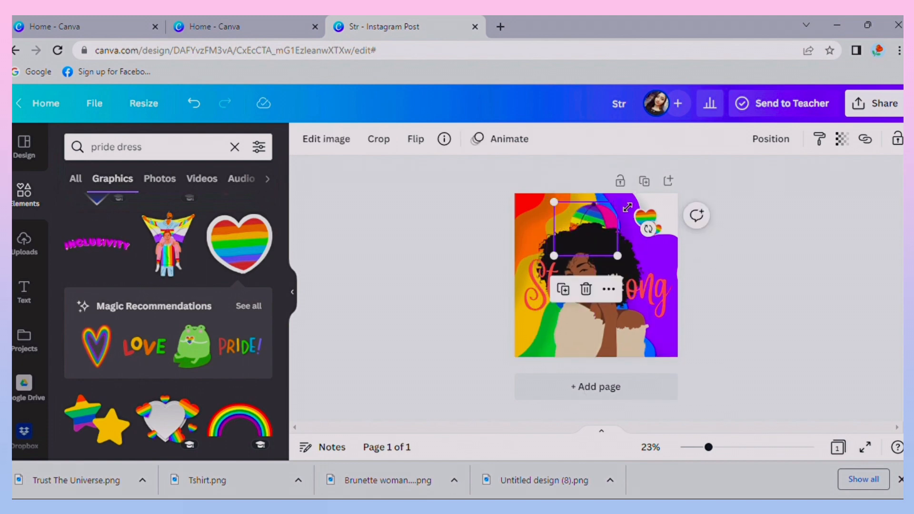
{"action": "mouse_move", "coordinate": [628, 207]}
{"action": "left_mouse_down"}
{"action": "mouse_move", "coordinate": [622, 183]}
{"action": "mouse_move", "coordinate": [627, 195]}
{"action": "left_mouse_up"}
Search the graphics library for "pride cap".
{"action": "double_click", "coordinate": [127, 147]}
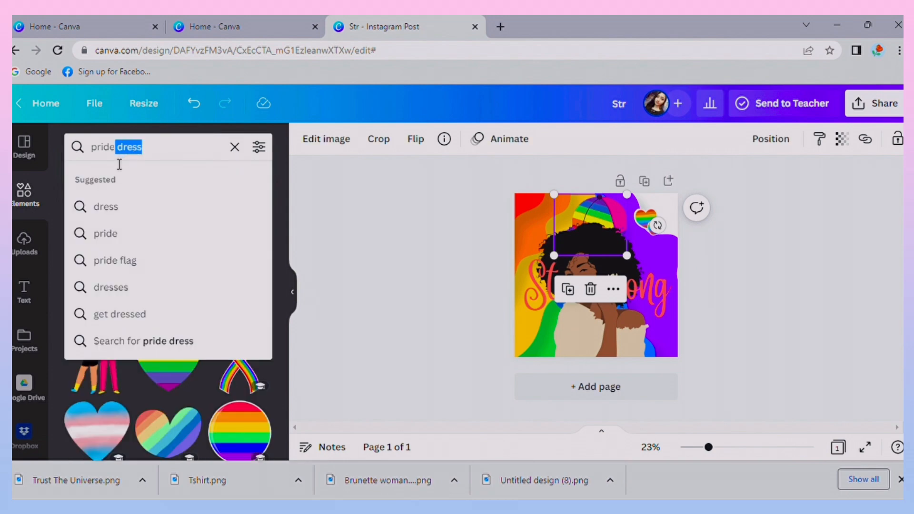
{"action": "key", "text": "BackSpace"}
{"action": "type", "text": "cap"}
{"action": "key", "text": "Return"}
{"action": "left_click", "coordinate": [123, 148]}
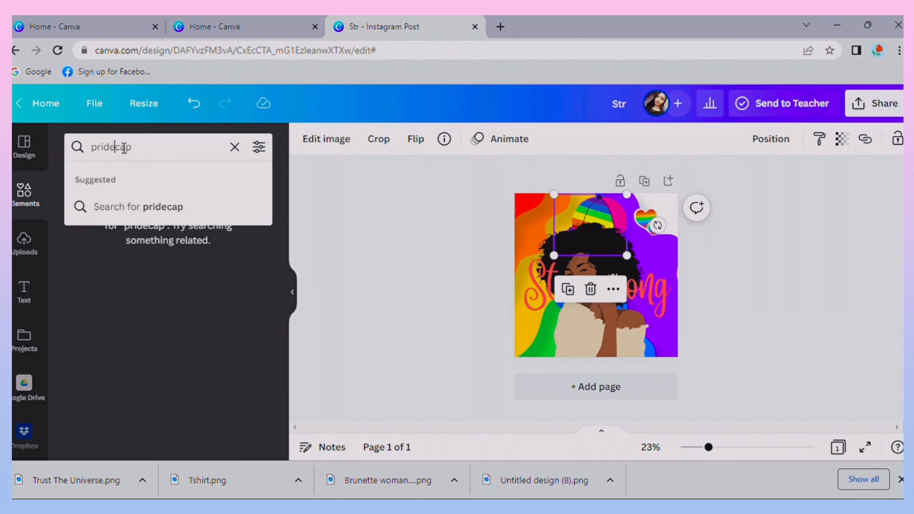
{"action": "key", "text": "Return"}
Move the coral "Str" and "ong" lettering slightly lower on either side of the woman.
{"action": "left_click", "coordinate": [440, 252]}
{"action": "left_click_drag", "start_coordinate": [557, 293], "coordinate": [553, 306]}
{"action": "left_click_drag", "start_coordinate": [663, 298], "coordinate": [663, 312]}
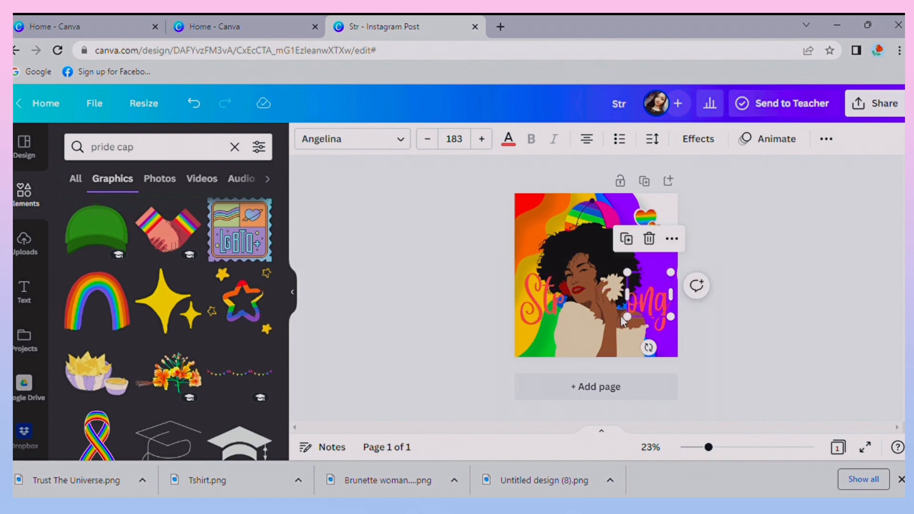
{"action": "left_click", "coordinate": [386, 318]}
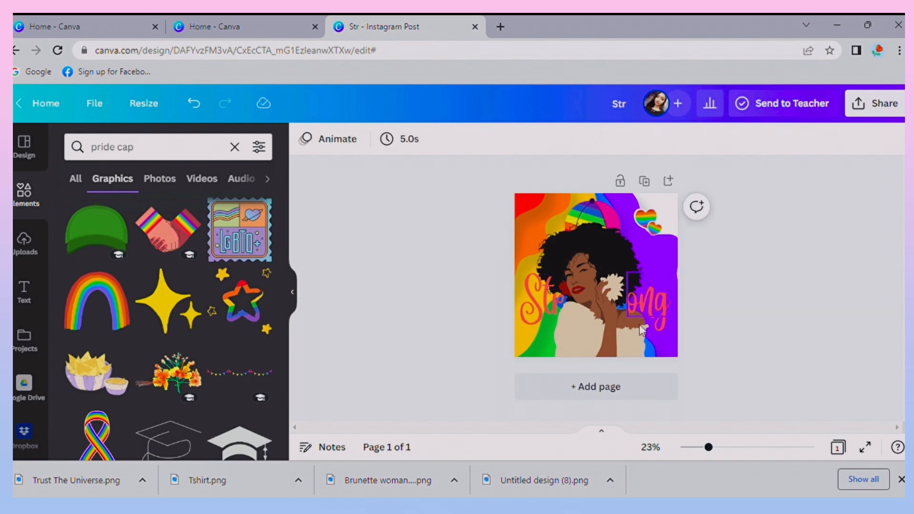
{"action": "left_click", "coordinate": [658, 328]}
{"action": "left_click_drag", "start_coordinate": [659, 324], "coordinate": [665, 315]}
{"action": "left_click", "coordinate": [761, 331]}
Apply the Neon text effect to both the "Str" and "ong" lettering.
{"action": "left_click", "coordinate": [543, 297]}
{"action": "left_click", "coordinate": [699, 138]}
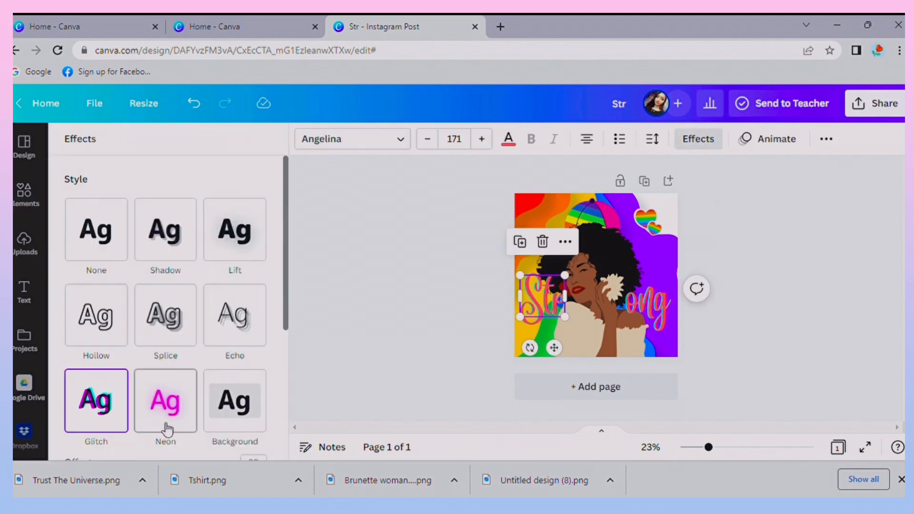
{"action": "left_click", "coordinate": [165, 401]}
{"action": "left_click", "coordinate": [652, 314]}
{"action": "left_click", "coordinate": [169, 422]}
{"action": "left_click", "coordinate": [356, 335]}
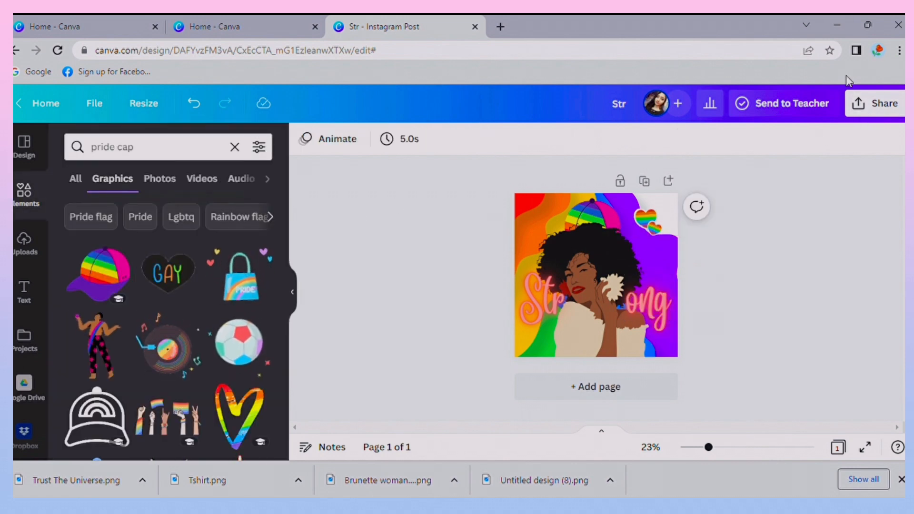
Open the download settings for the finished Strong woman design.
{"action": "left_click", "coordinate": [872, 104]}
{"action": "left_click", "coordinate": [676, 371]}
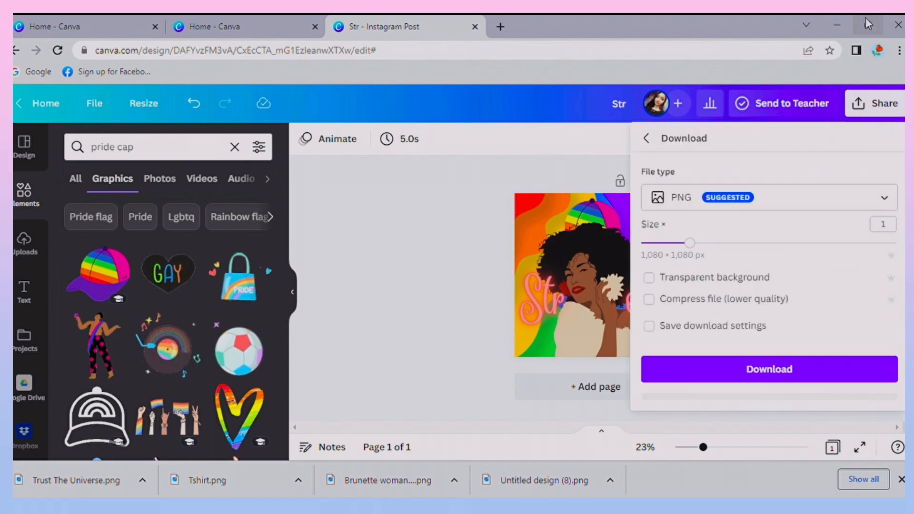